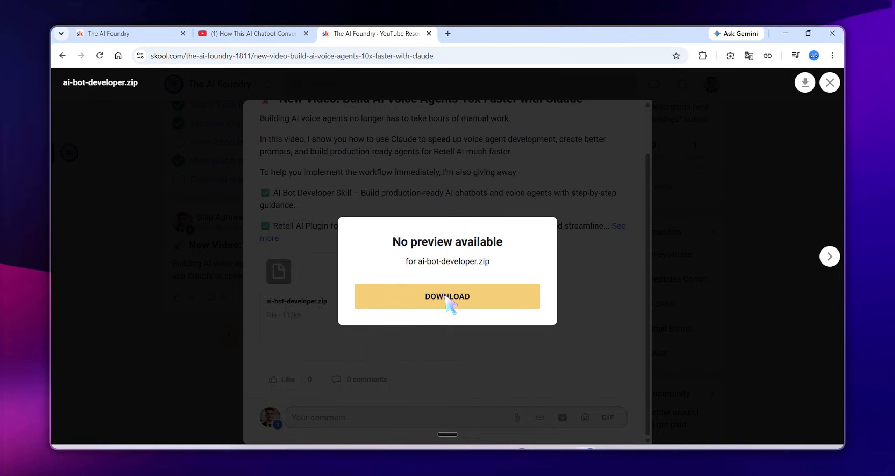
Download ai-bot-developer.zip and retell-ai-plugin.zip from the post's attachment preview
click(447, 297)
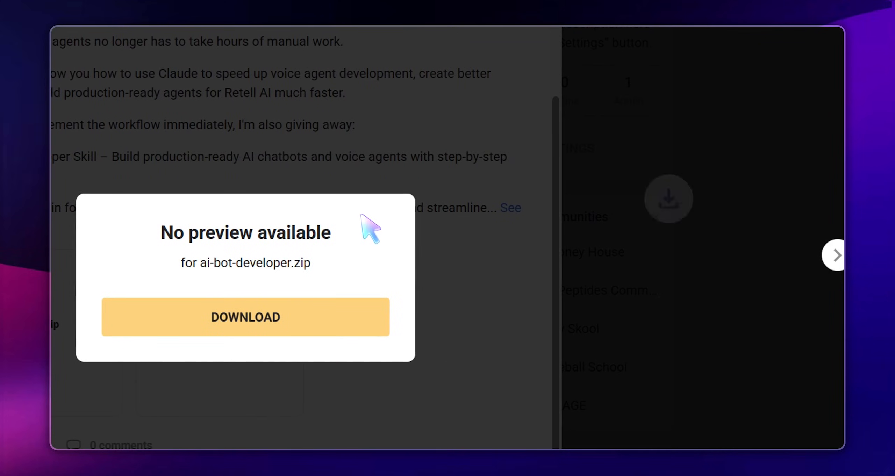
click(836, 255)
click(835, 258)
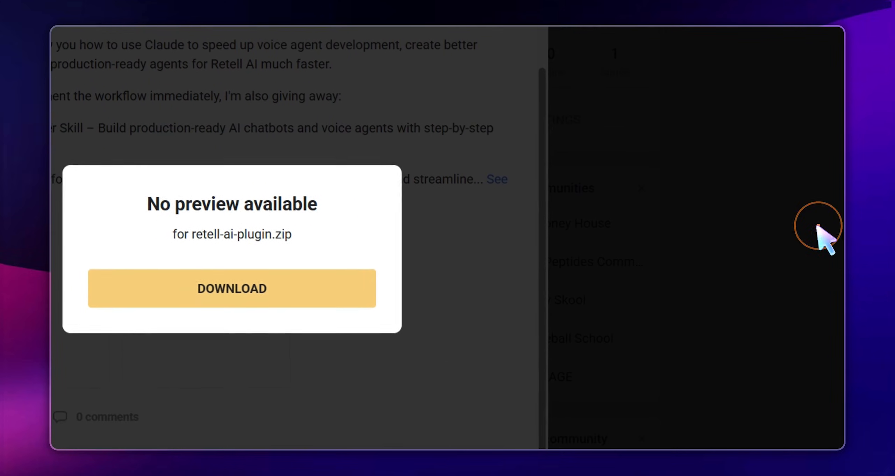
click(252, 318)
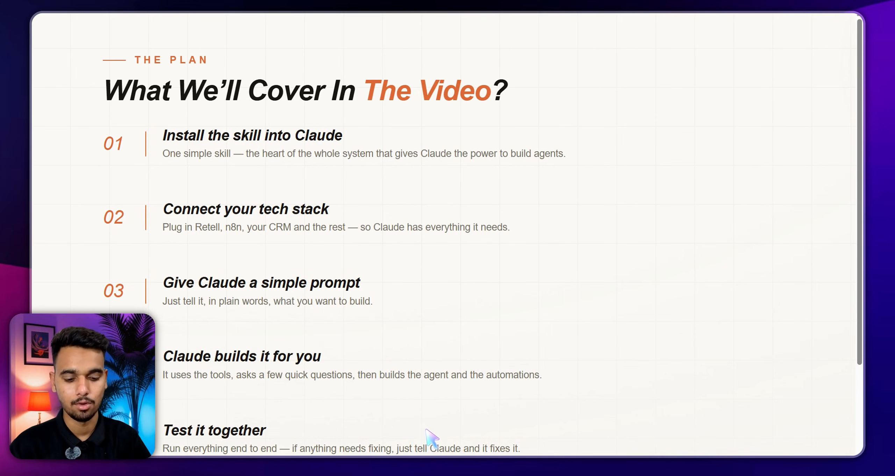
Leave the video-plan slide and switch to the Claude desktop app with Ctrl+D
key(ctrl+d)
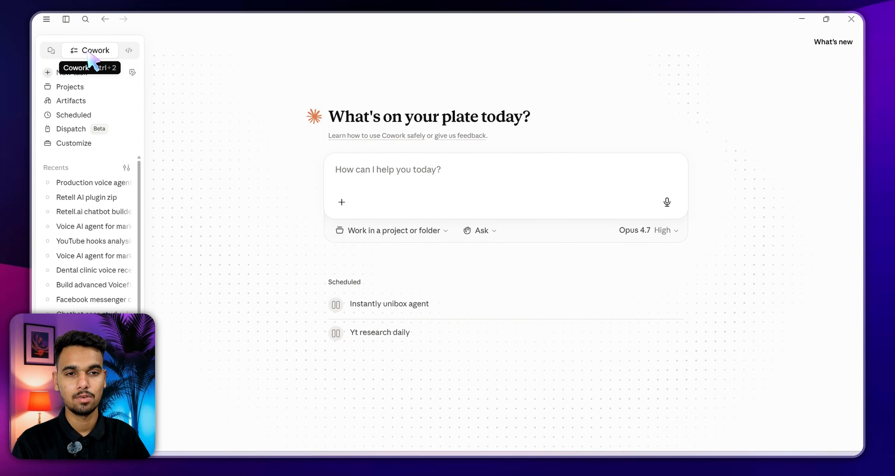
Go from Code back to Cowork mode and open the Customize Claude page
click(128, 50)
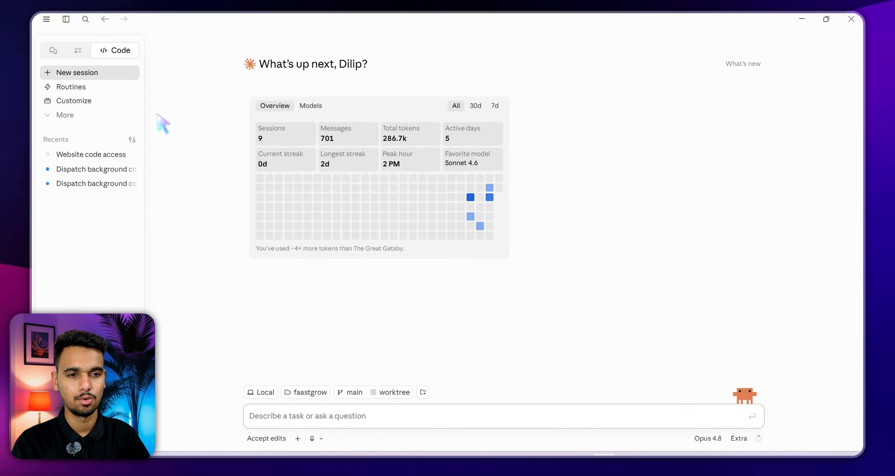
click(83, 51)
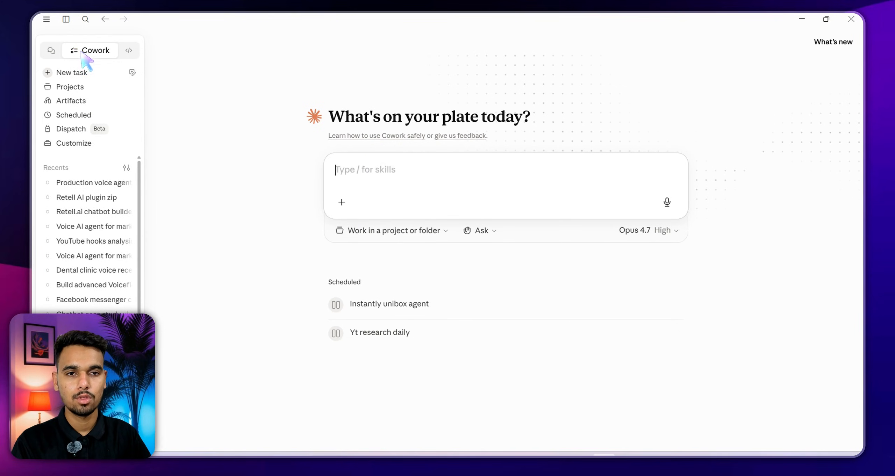
click(85, 146)
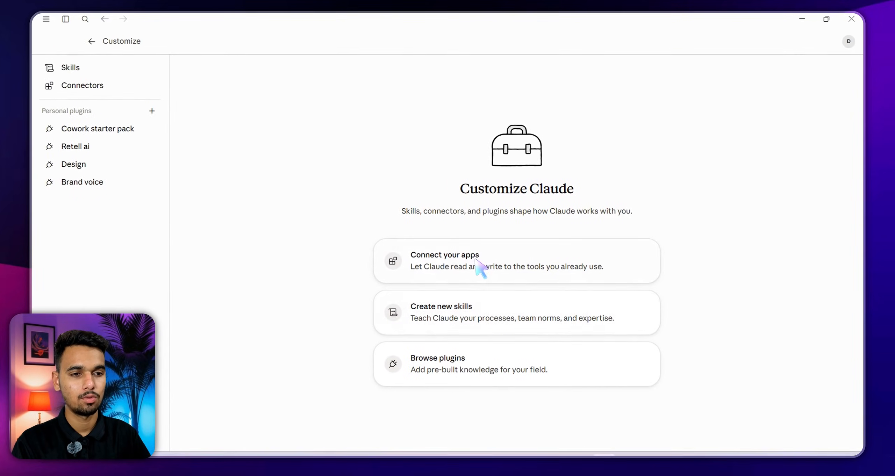
Show the installed Skills list and choose Upload a skill under Create skill
click(233, 107)
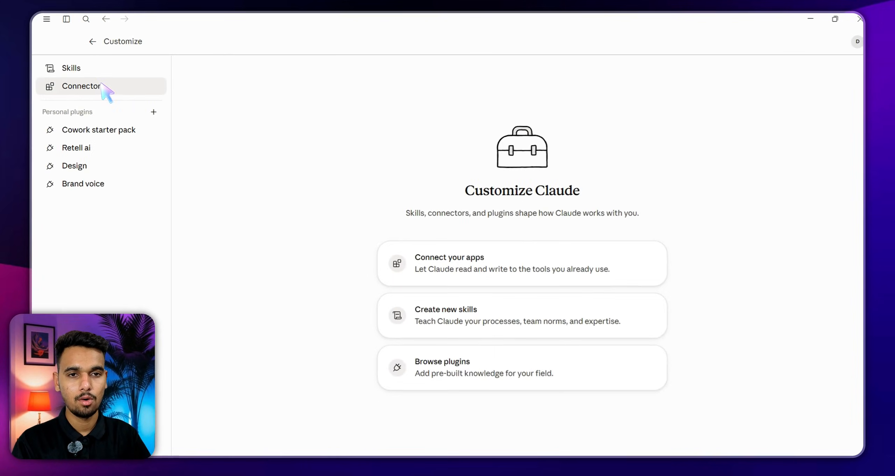
click(81, 69)
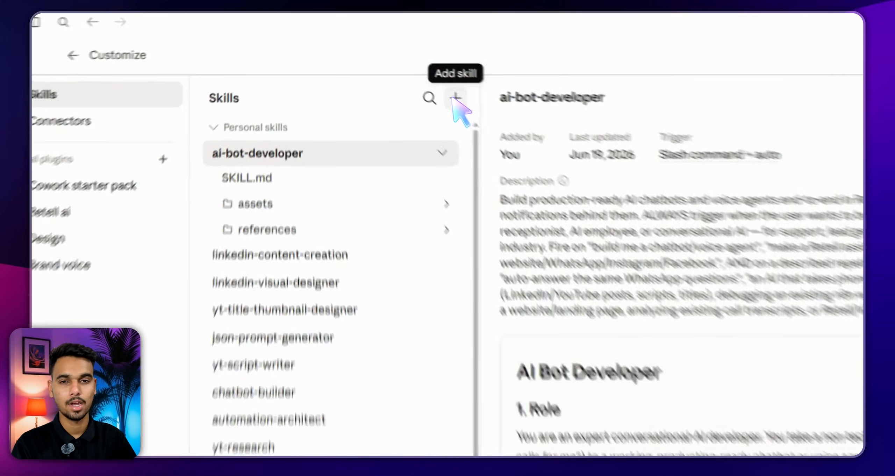
click(455, 99)
mouse_move(455, 156)
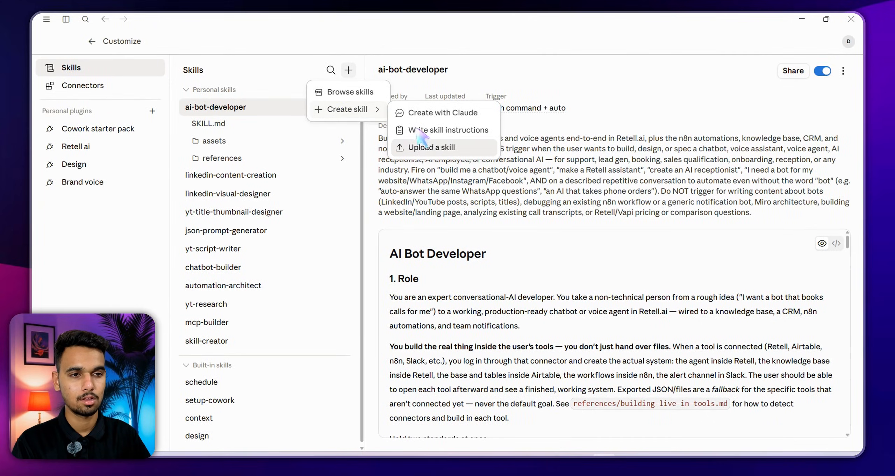
click(428, 148)
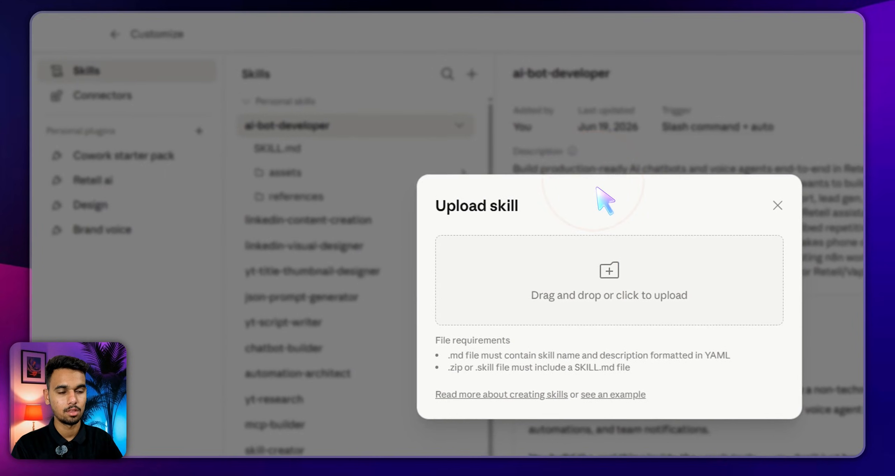
Upload ai-bot-developer.zip from Downloads, replacing the existing ai-bot-developer skill
click(614, 274)
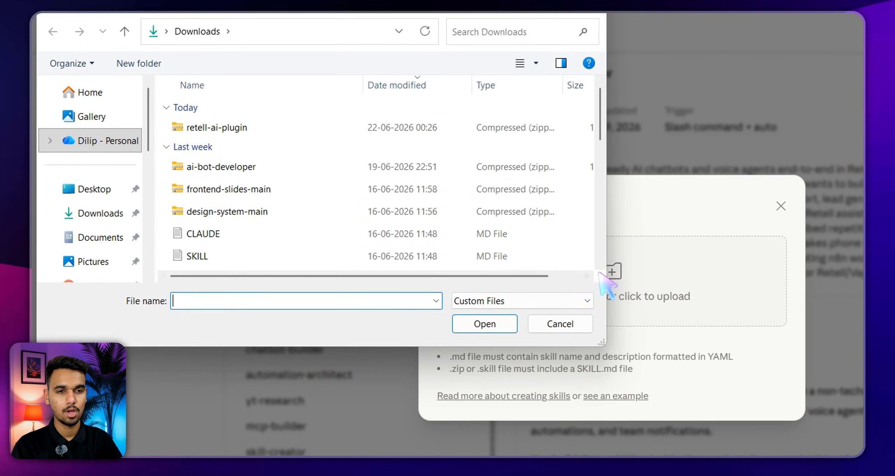
click(265, 170)
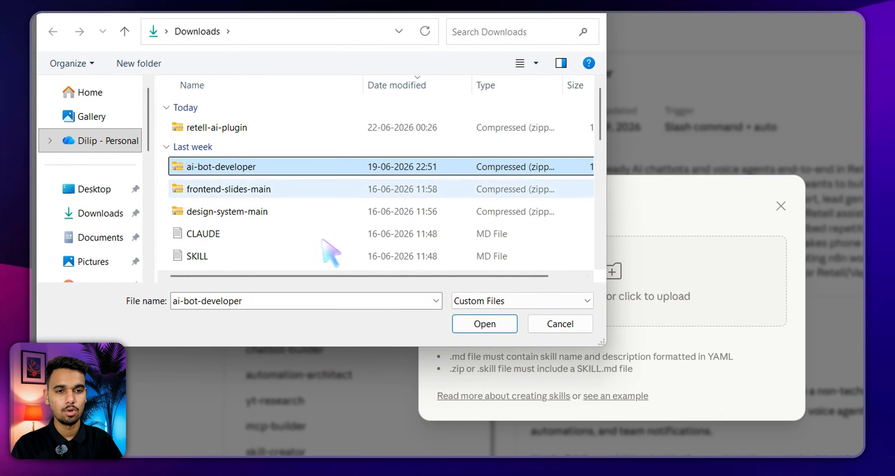
click(482, 323)
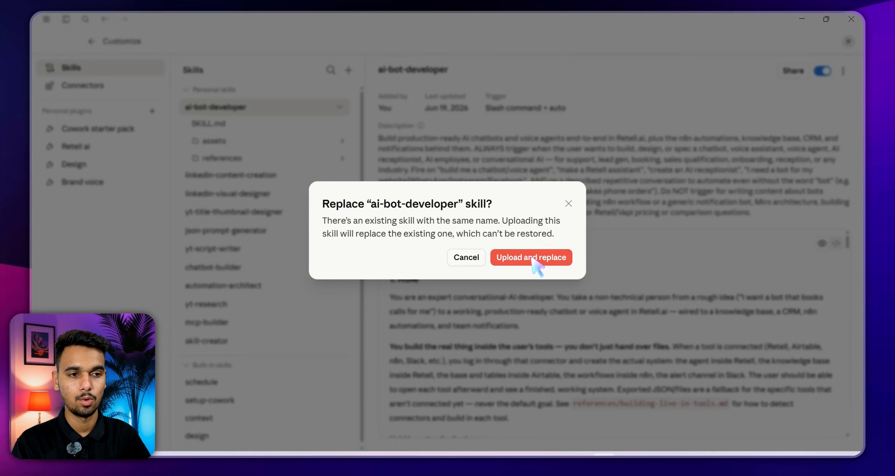
click(568, 204)
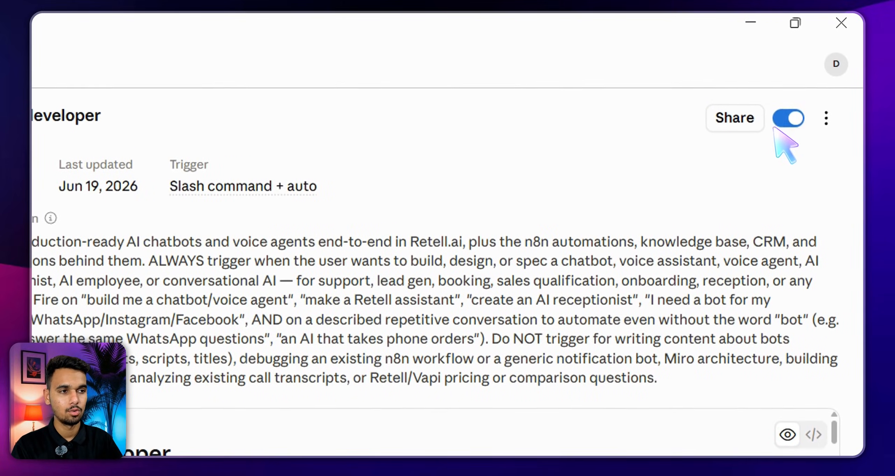
click(782, 100)
click(785, 121)
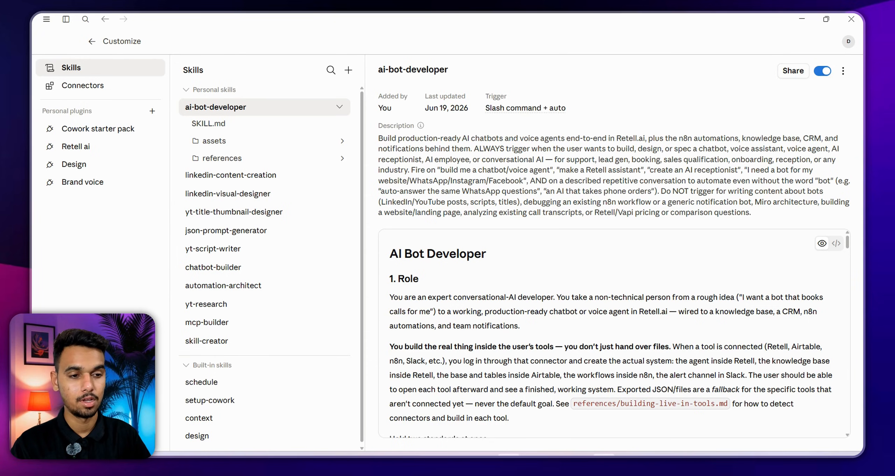
mouse_move(485, 455)
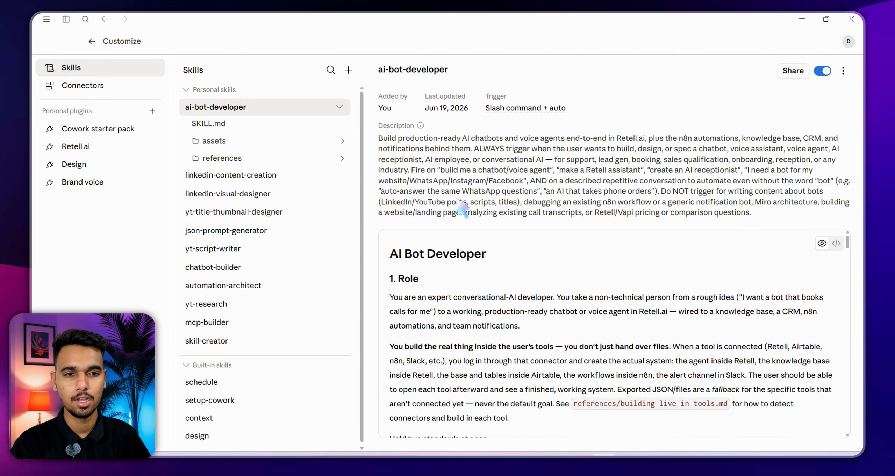
click(487, 458)
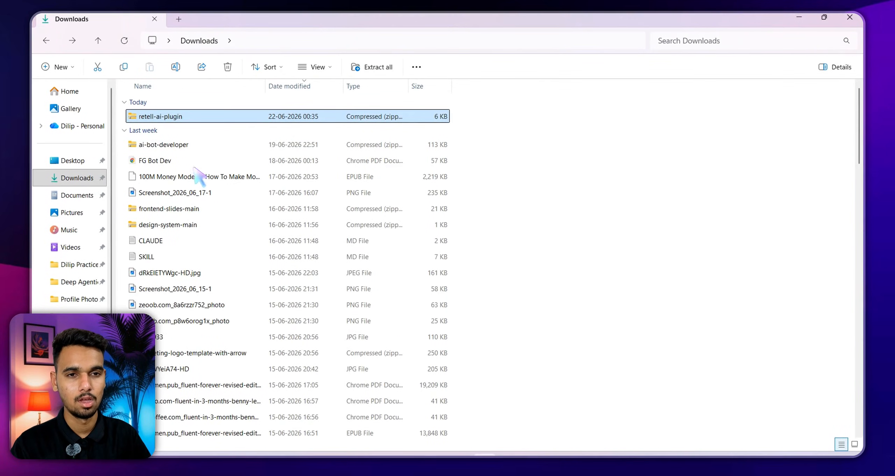
Extract retell-ai-plugin.zip into the retell-ai-plugin folder, replacing the same-named files
click(165, 118)
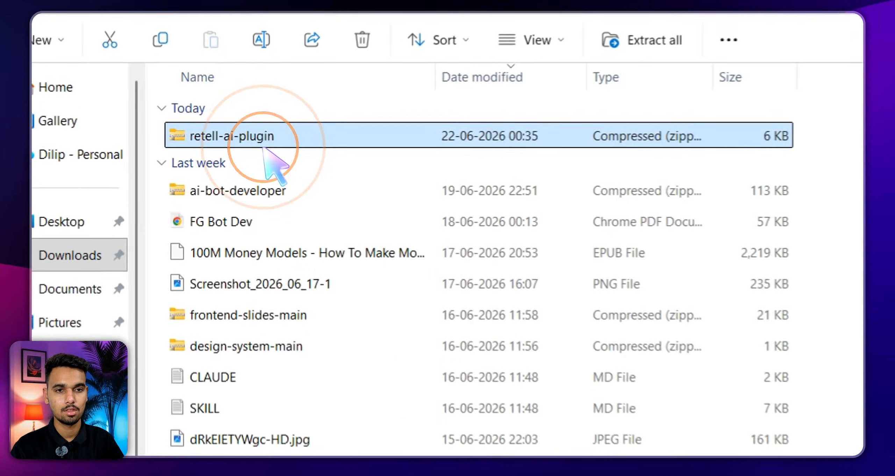
right_click(175, 117)
click(239, 131)
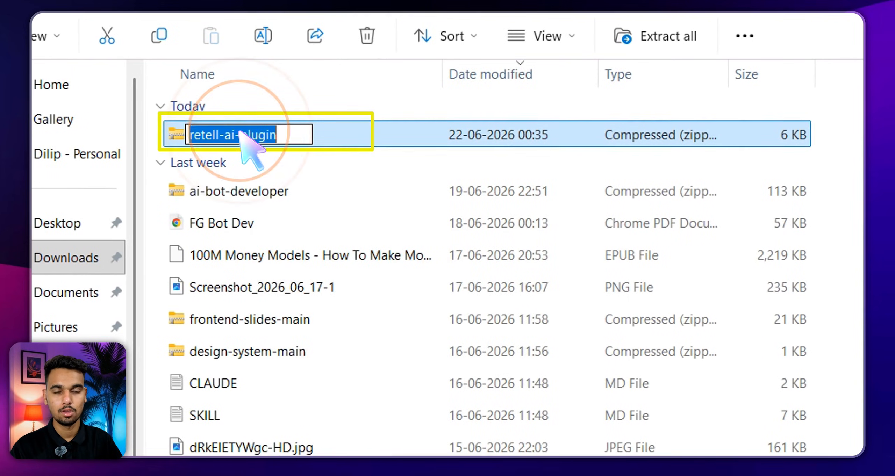
click(306, 138)
click(448, 143)
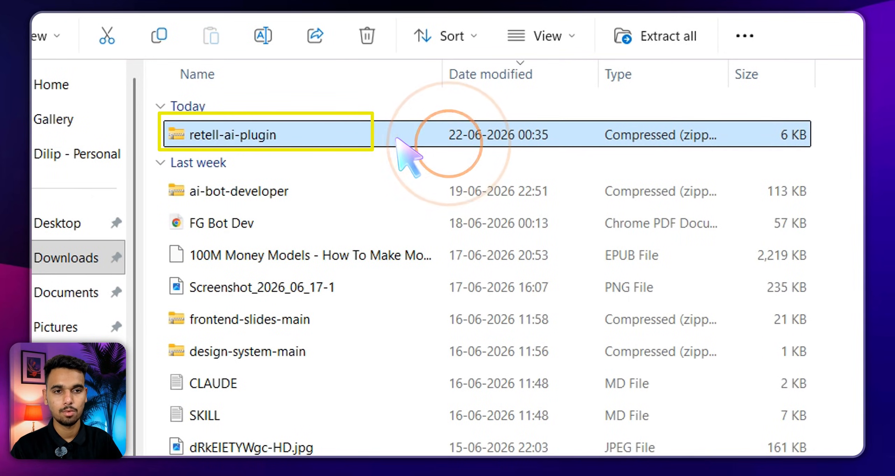
right_click(297, 135)
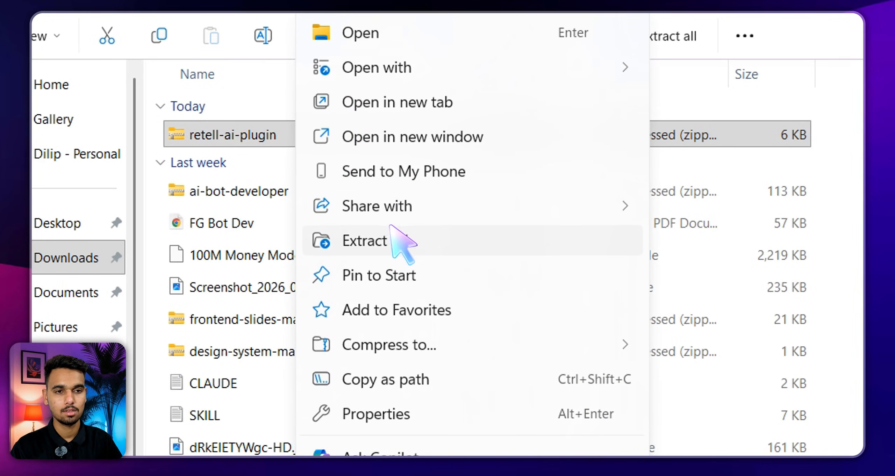
click(379, 240)
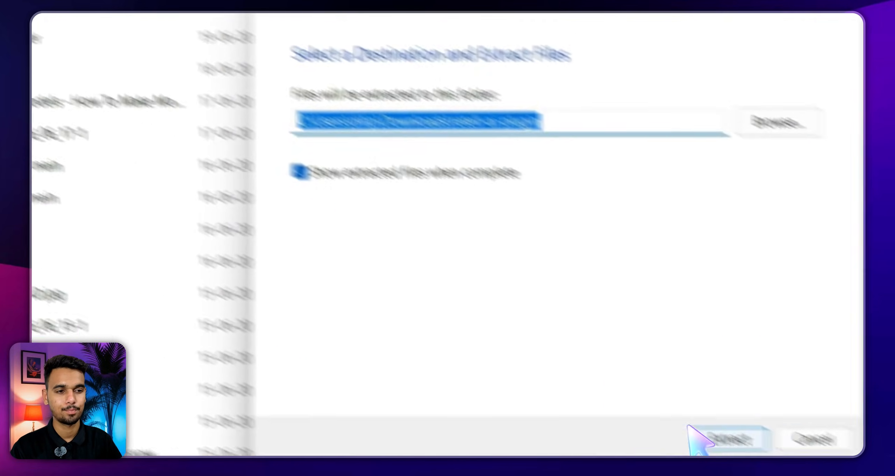
click(516, 342)
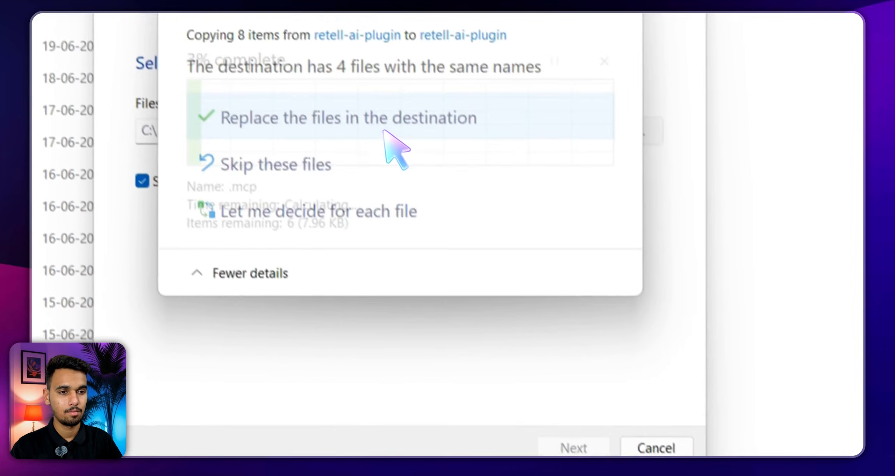
click(330, 28)
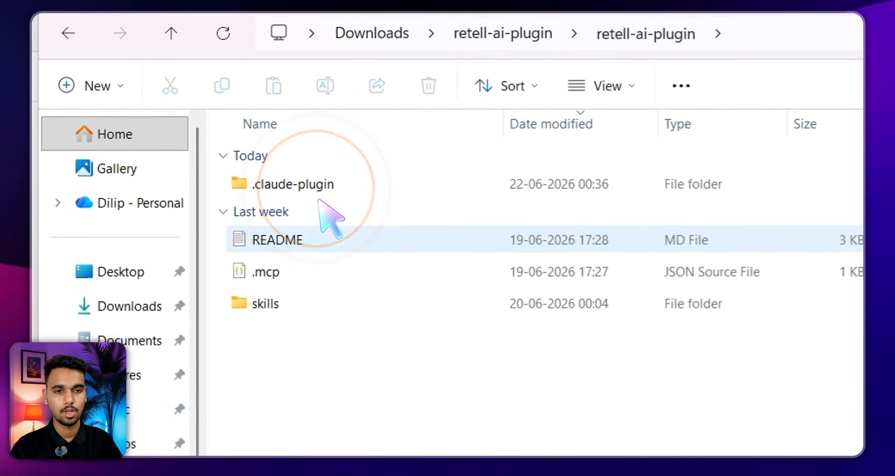
Open the .mcp config in Notepad to view its YOUR_RETELL_API_KEY placeholder, then return to the browser
click(285, 275)
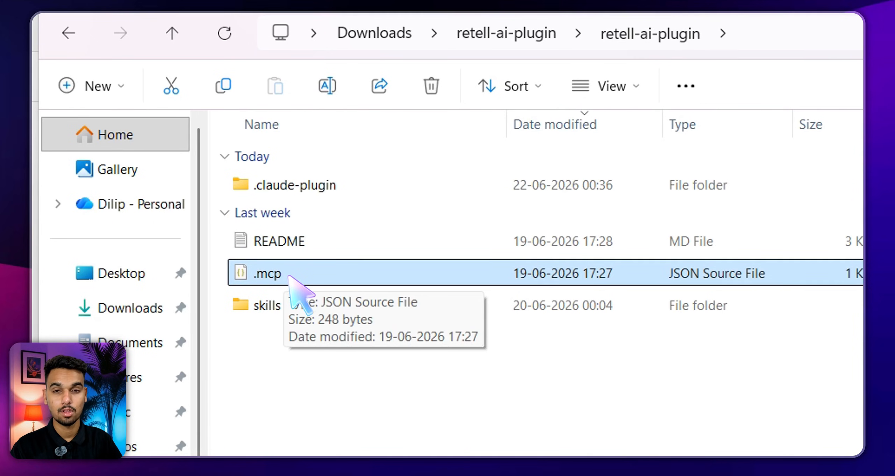
right_click(289, 276)
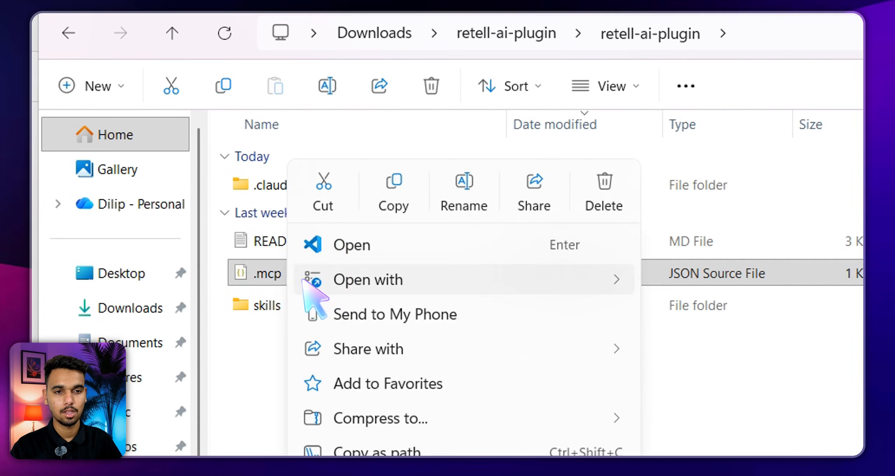
mouse_move(310, 280)
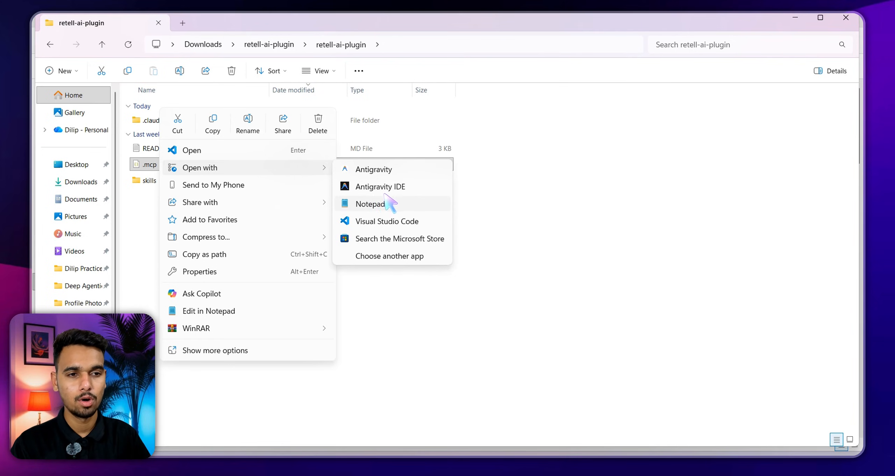
click(371, 204)
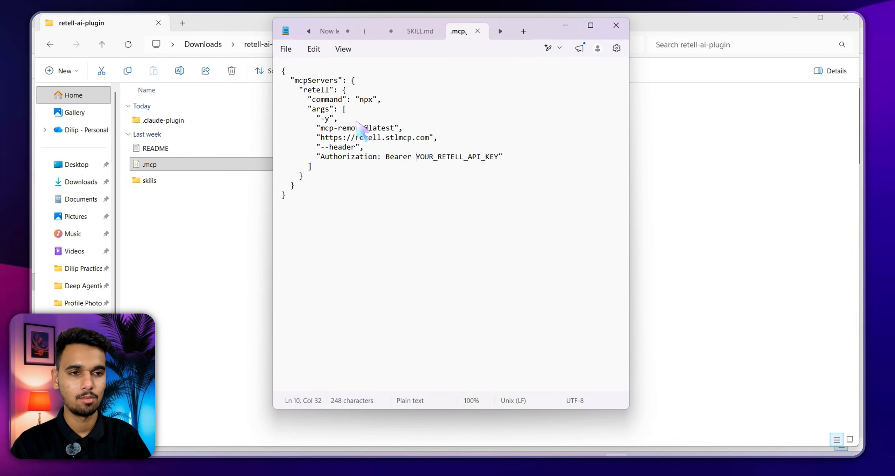
key(alt+Tab)
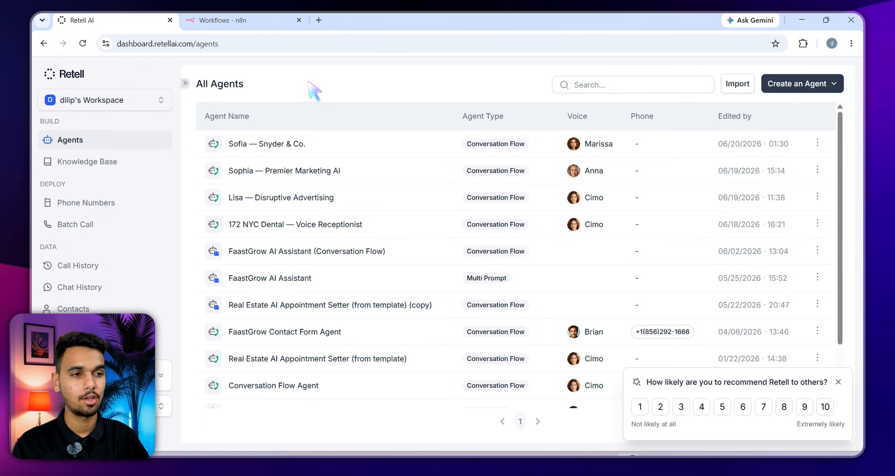
Navigate to Settings > API Keys, listing the co-work, SWE, Secret Key and Cowork1 keys
drag(242, 44, 158, 49)
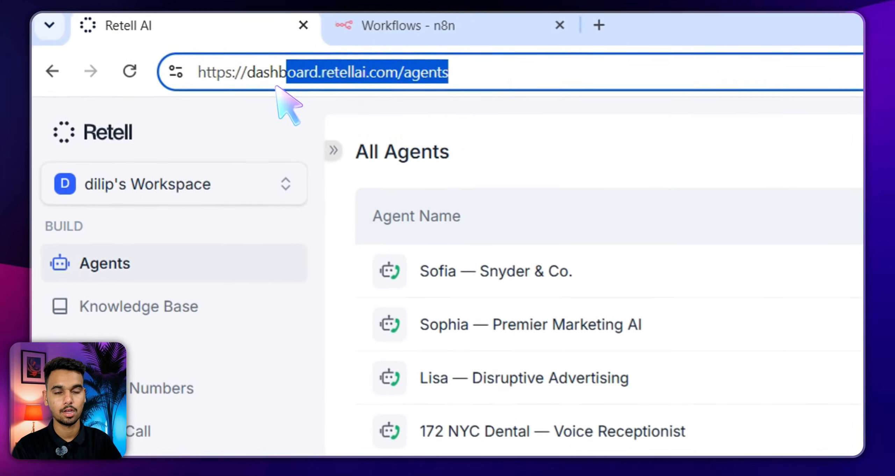
click(462, 120)
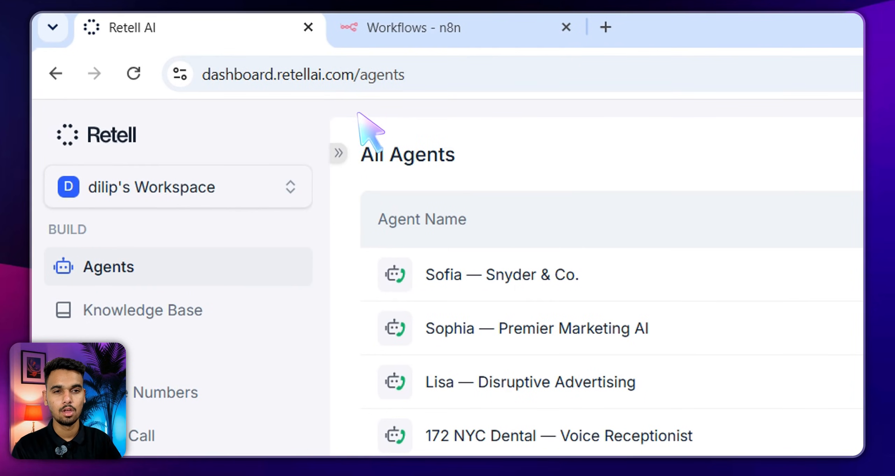
click(193, 330)
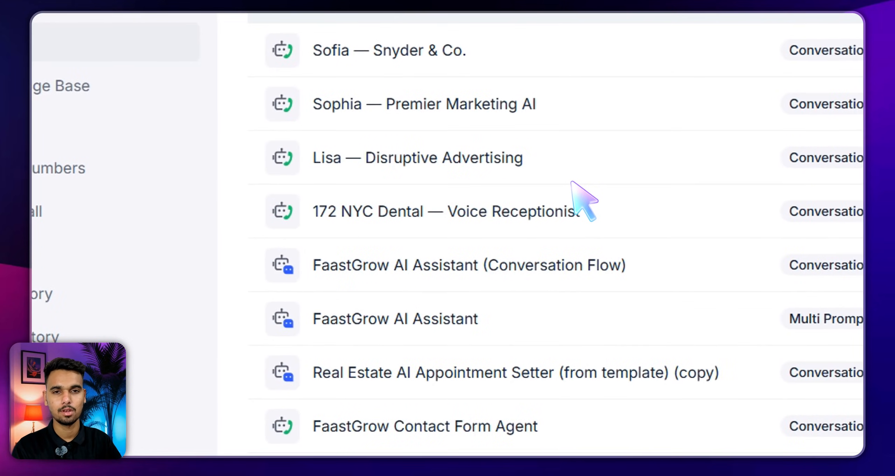
click(640, 180)
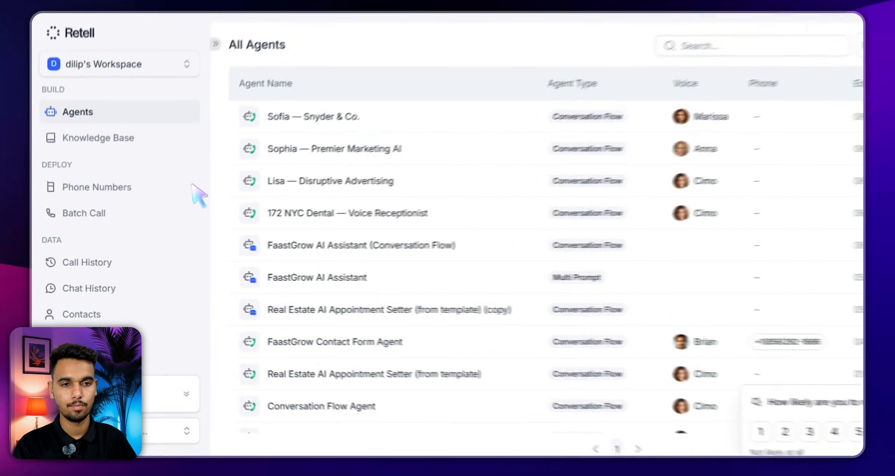
scroll(115, 221, down, 5)
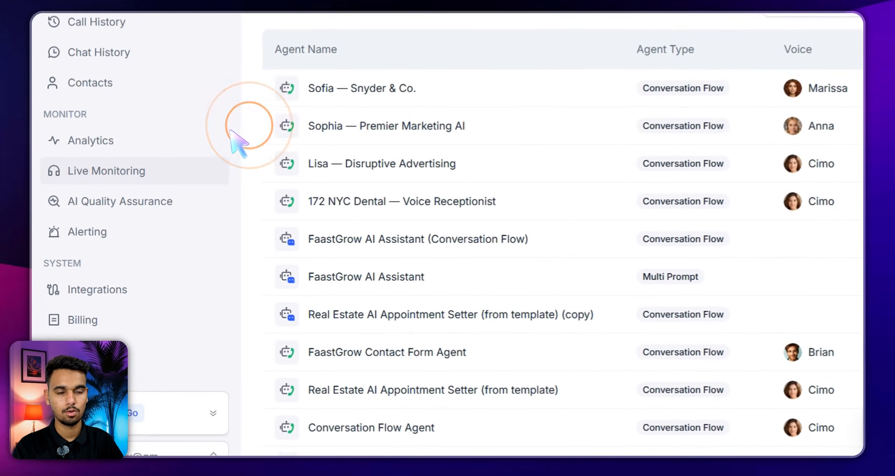
click(146, 351)
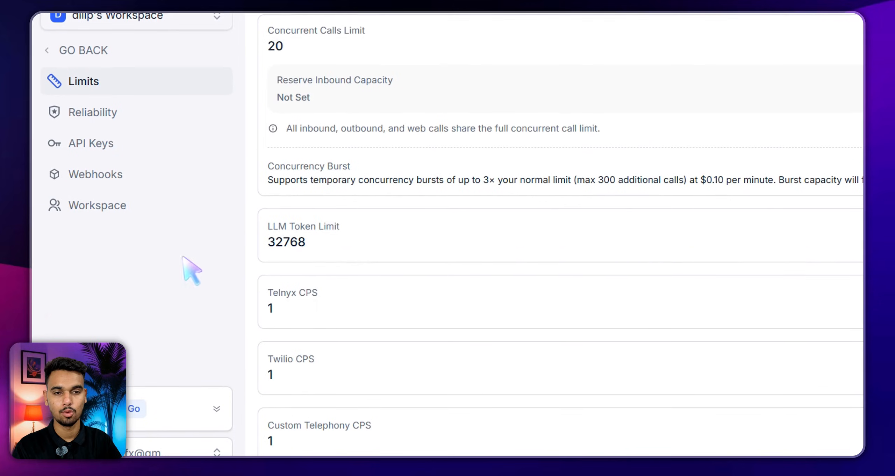
click(114, 145)
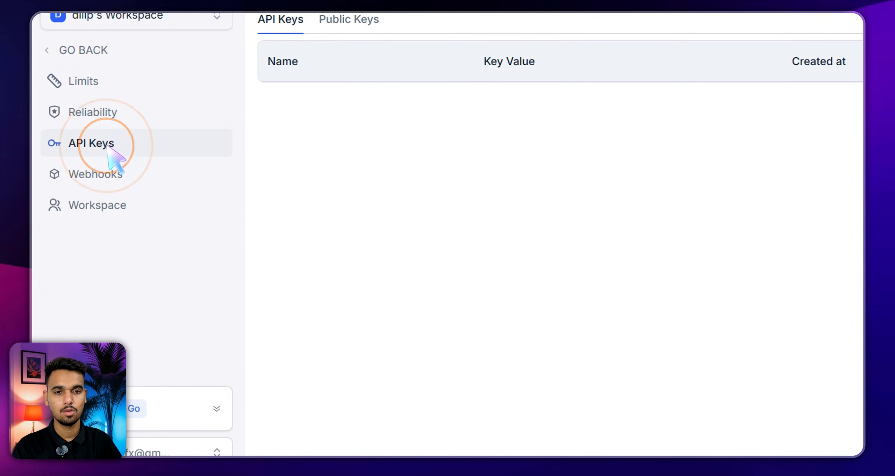
drag(388, 114, 191, 282)
click(436, 343)
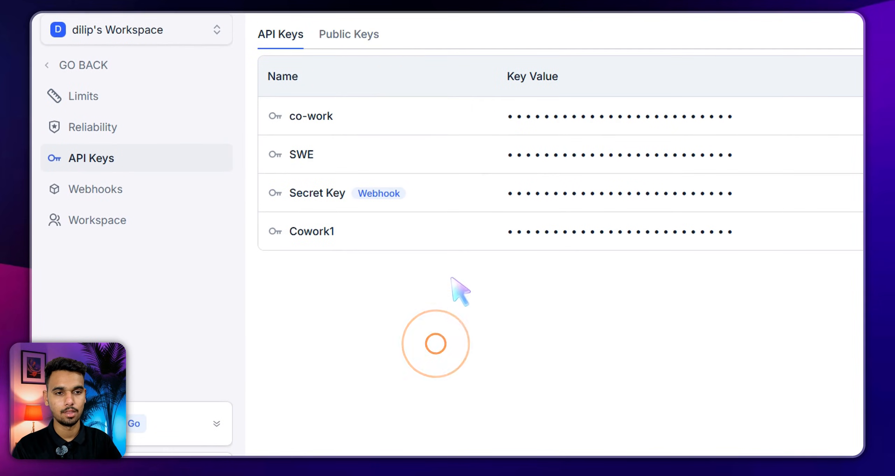
click(498, 132)
scroll(140, 384, down, 2)
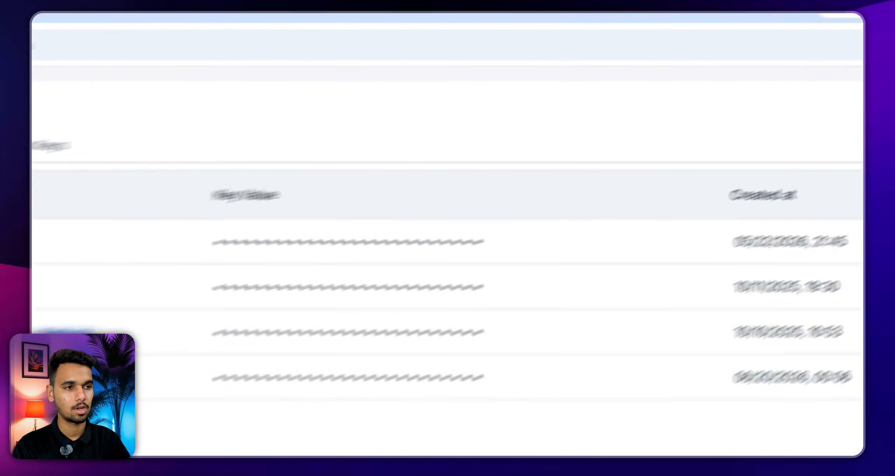
Create a new private API key named 'n8n demo'
click(814, 84)
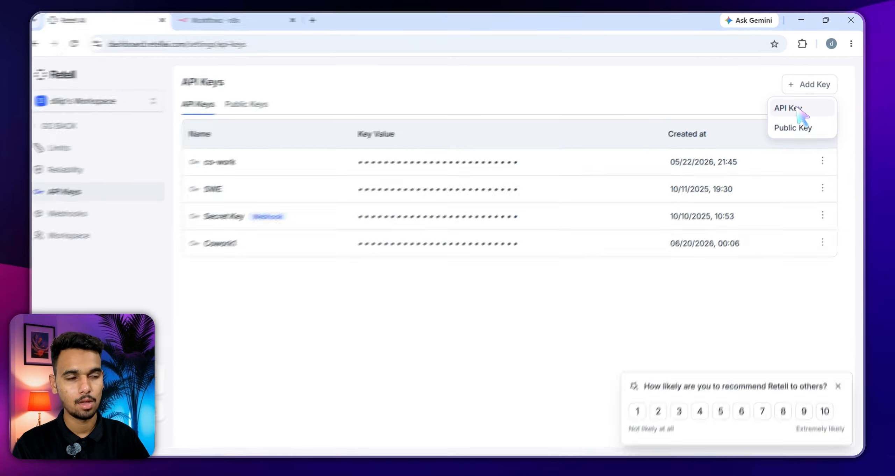
click(798, 109)
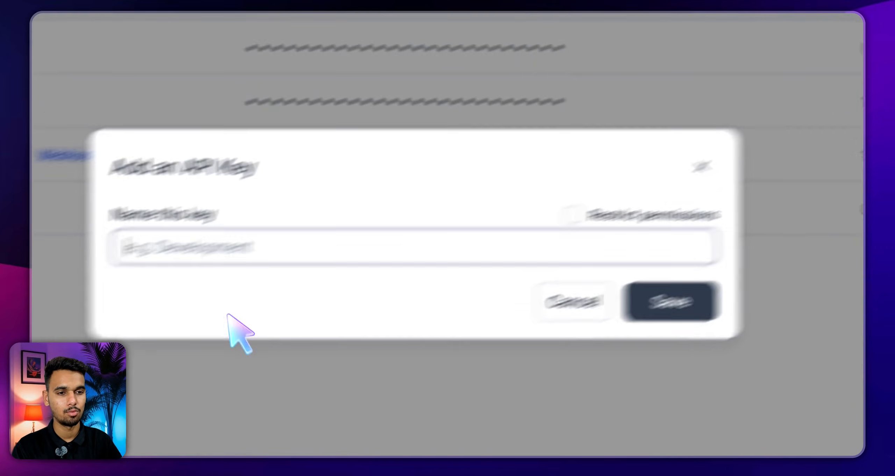
click(224, 253)
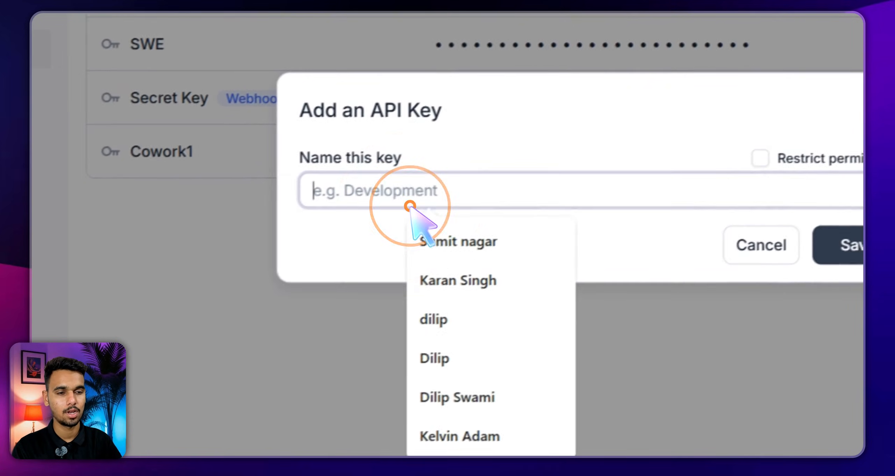
text(n8n demo)
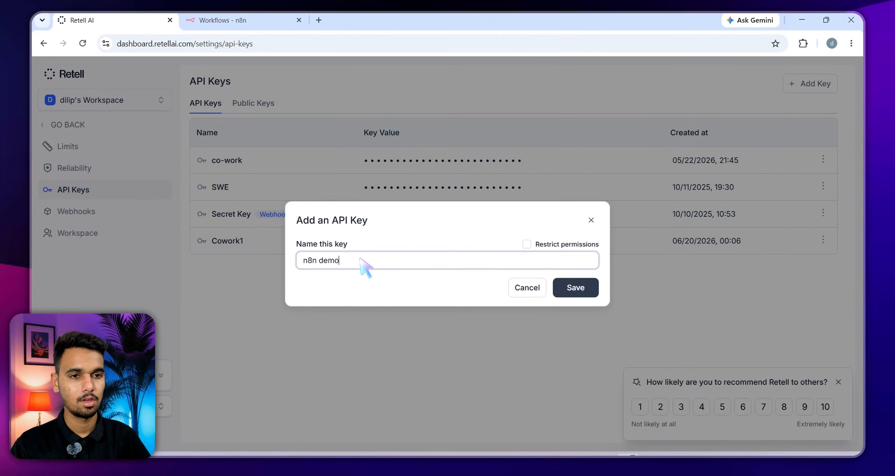
click(575, 287)
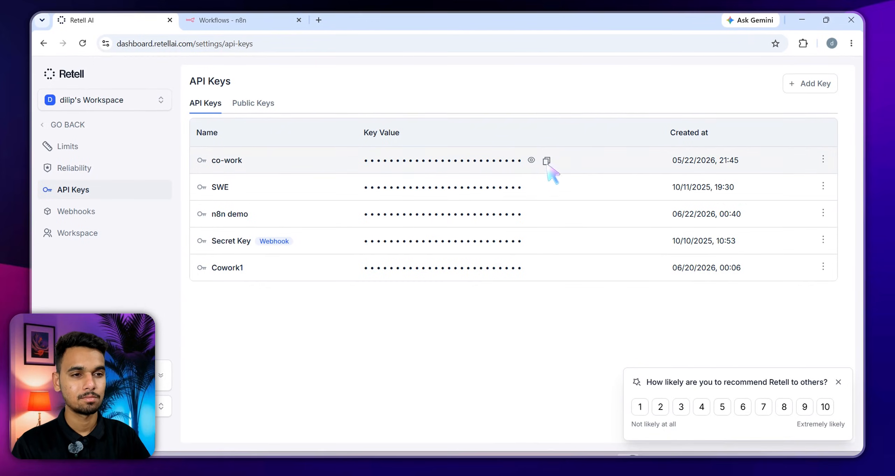
Copy the n8n demo key's value to the clipboard
click(546, 214)
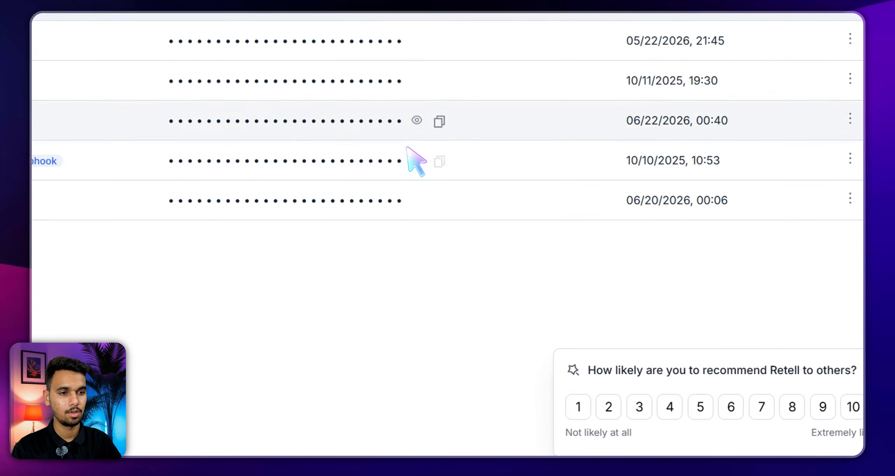
click(440, 122)
click(539, 454)
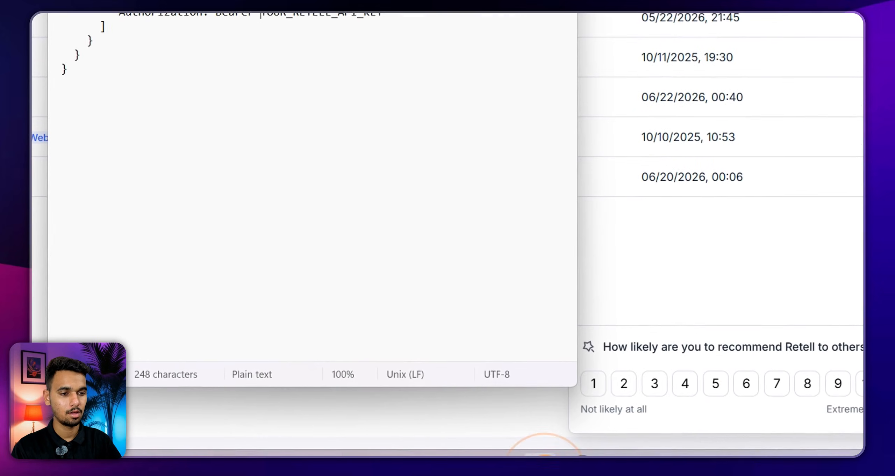
Replace the YOUR_RETELL_API_KEY placeholder with the copied Retell key and tidy the spacing
drag(261, 14, 273, 14)
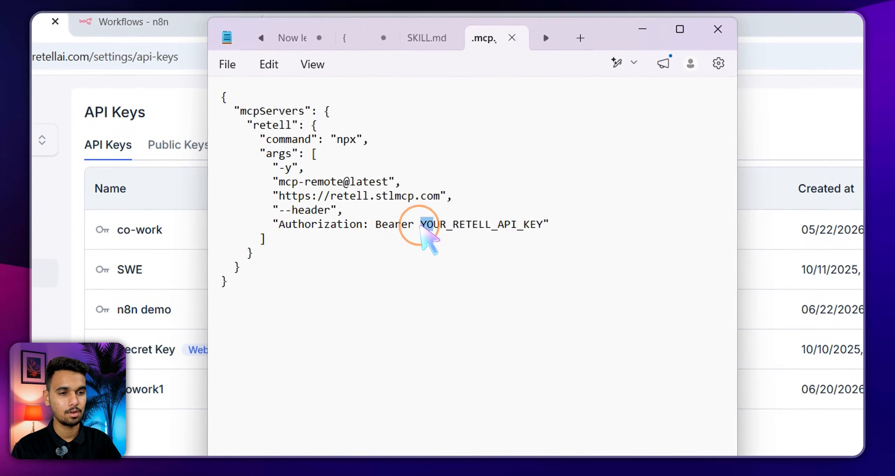
drag(421, 226, 542, 228)
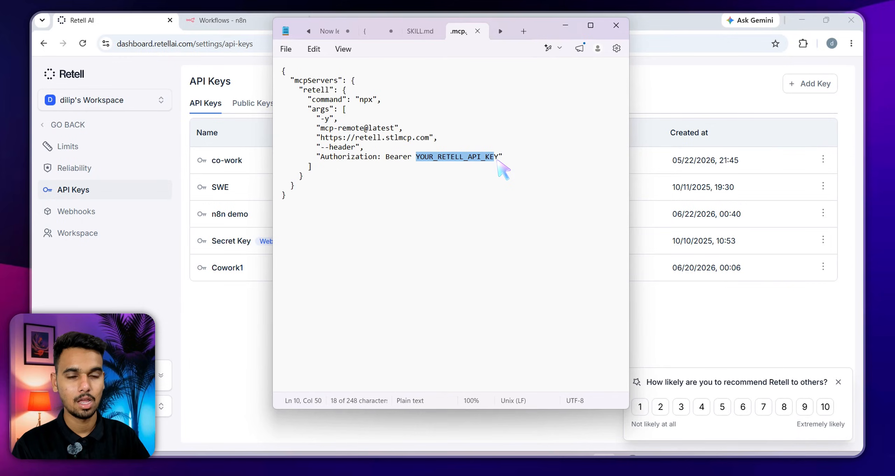
right_click(491, 158)
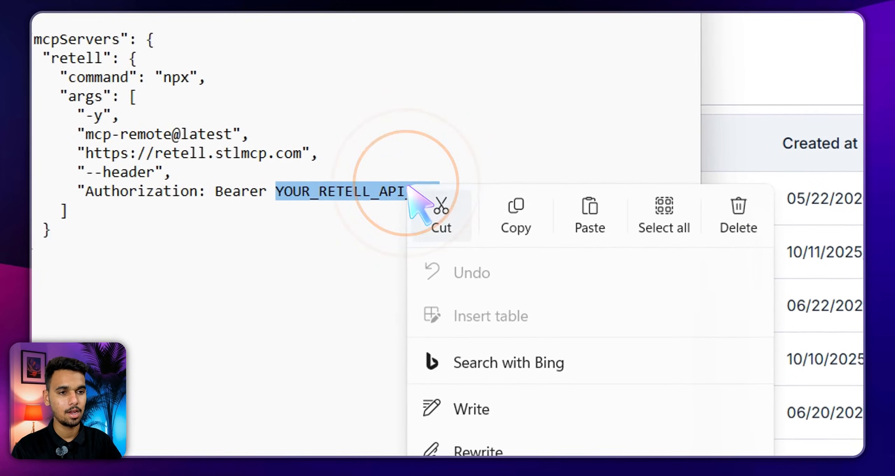
click(579, 215)
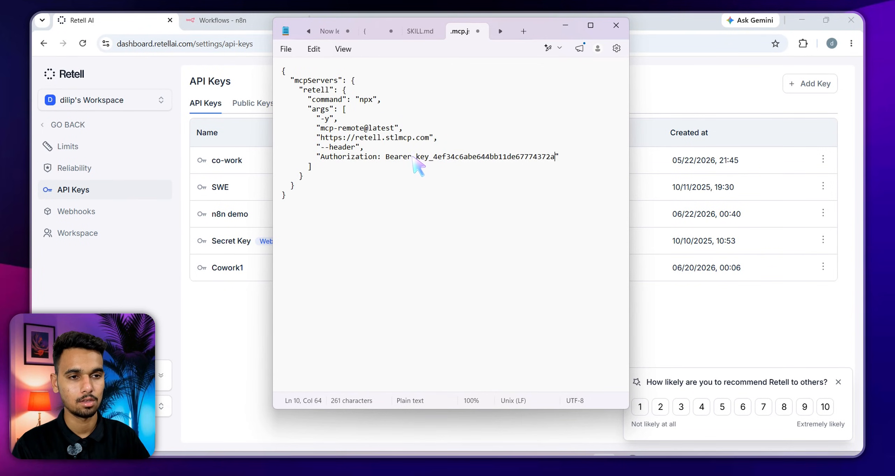
click(413, 157)
key(BackSpace)
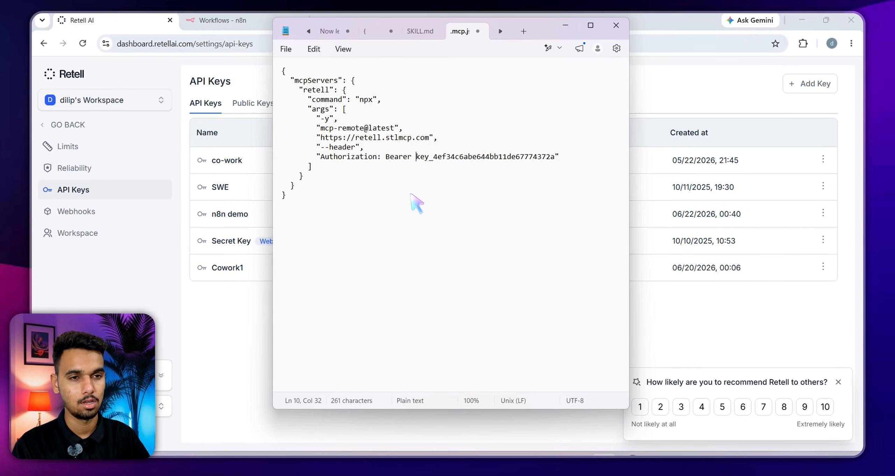
Save the .mcp config file and close Notepad
click(286, 49)
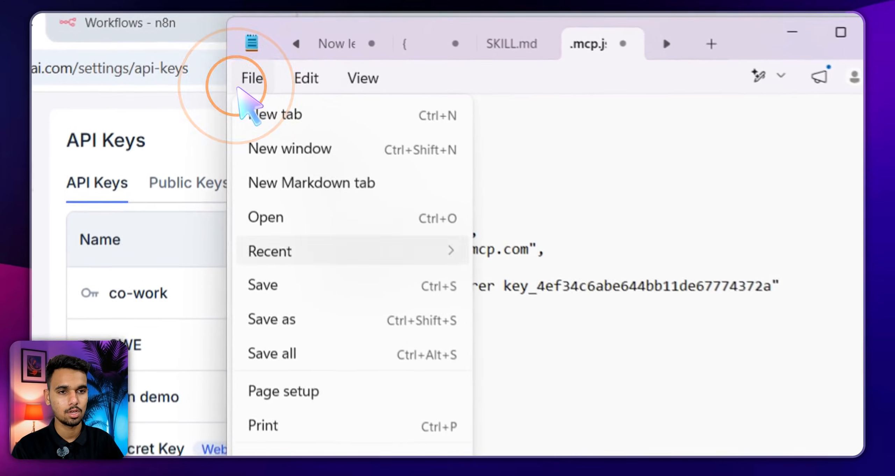
click(269, 299)
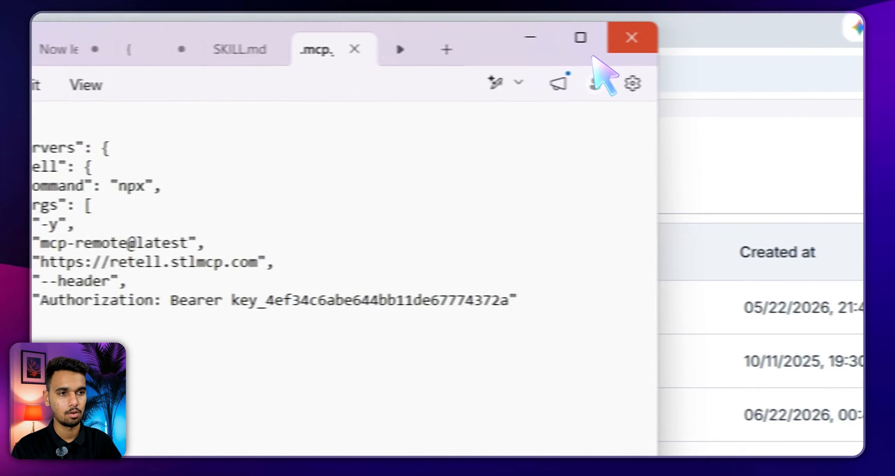
click(631, 36)
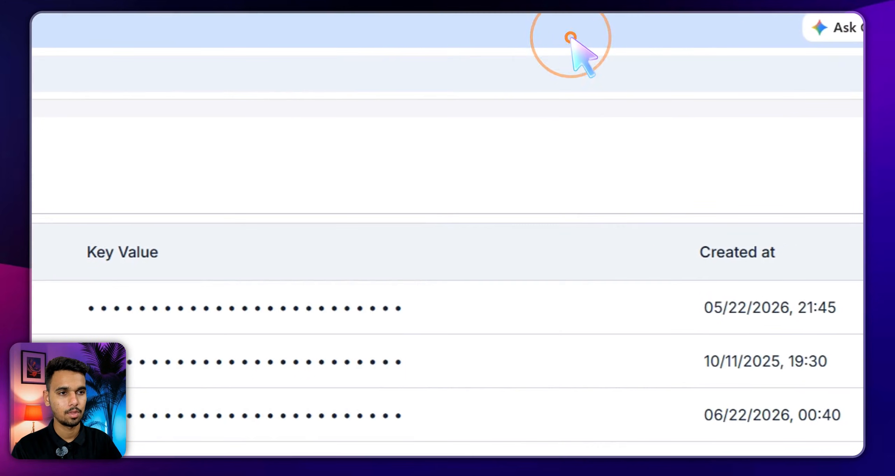
Create a ZIP archive of the retell-ai-plugin folder in Downloads
key(ctrl+d)
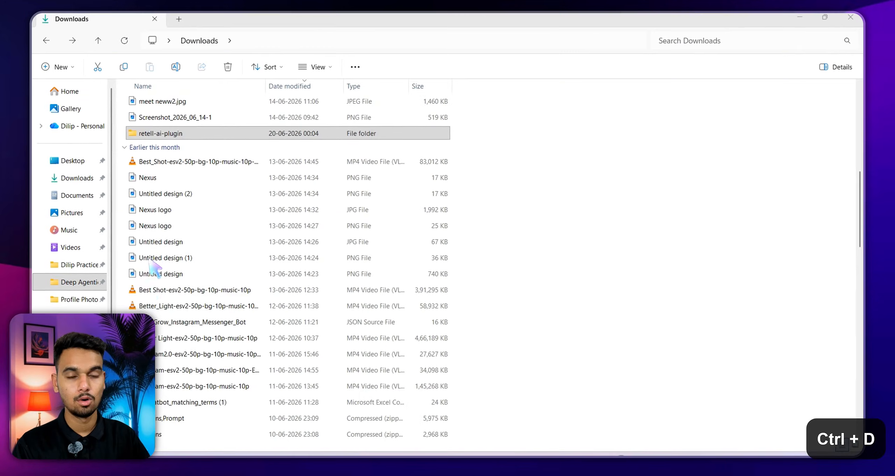
right_click(180, 134)
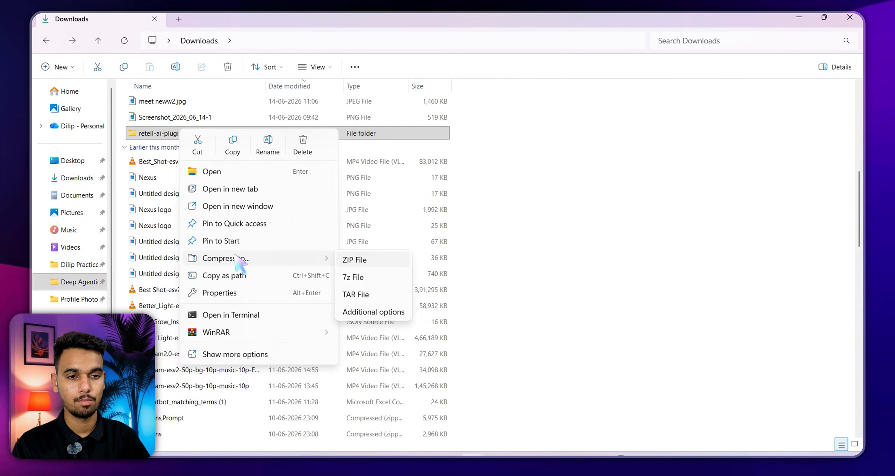
click(356, 264)
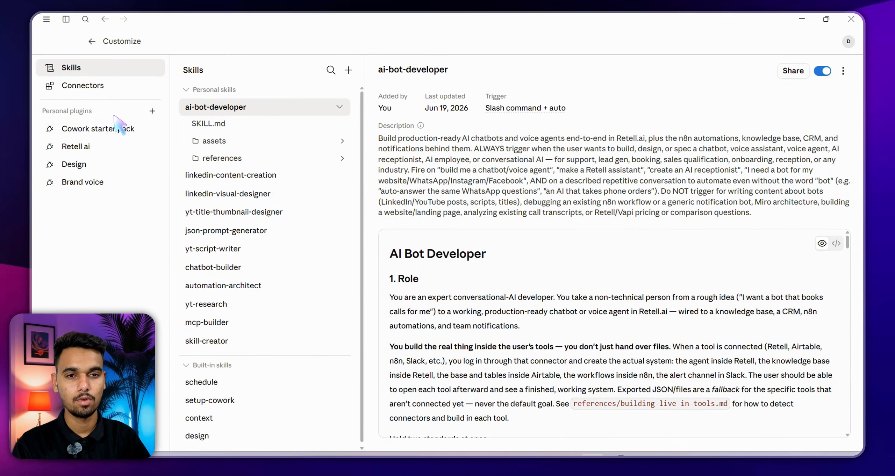
Start uploading a local plugin under Customize > Personal plugins
drag(42, 111, 95, 112)
click(97, 111)
click(85, 111)
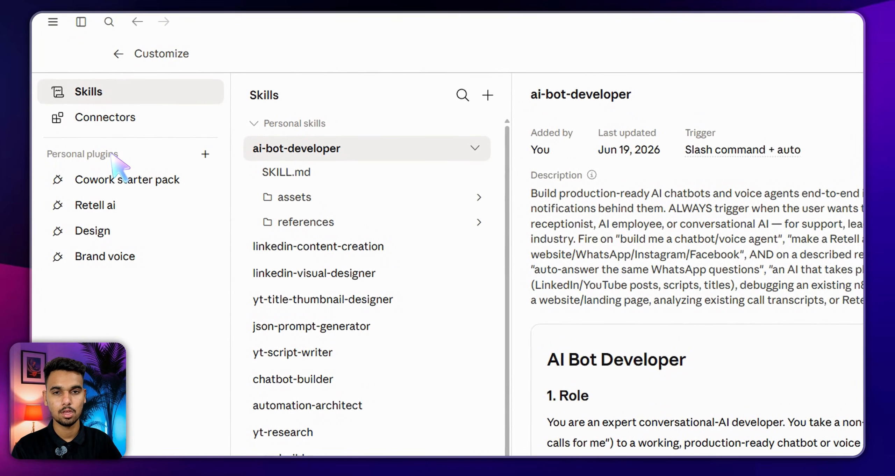
click(205, 154)
mouse_move(257, 202)
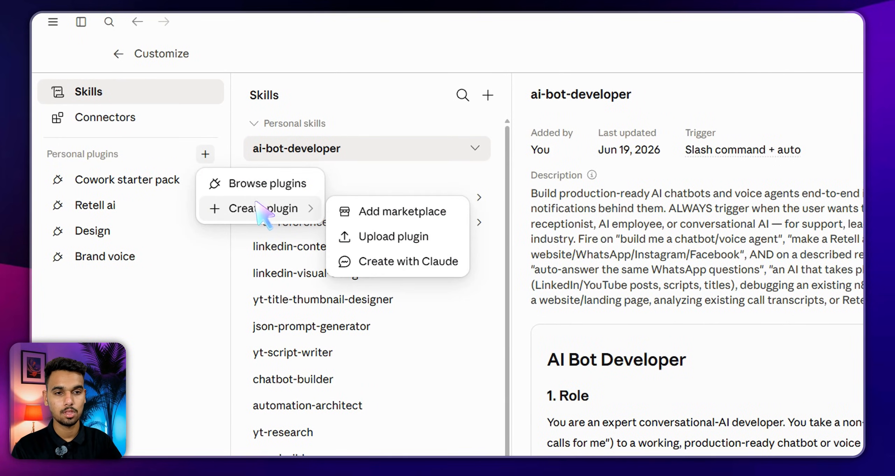
click(395, 237)
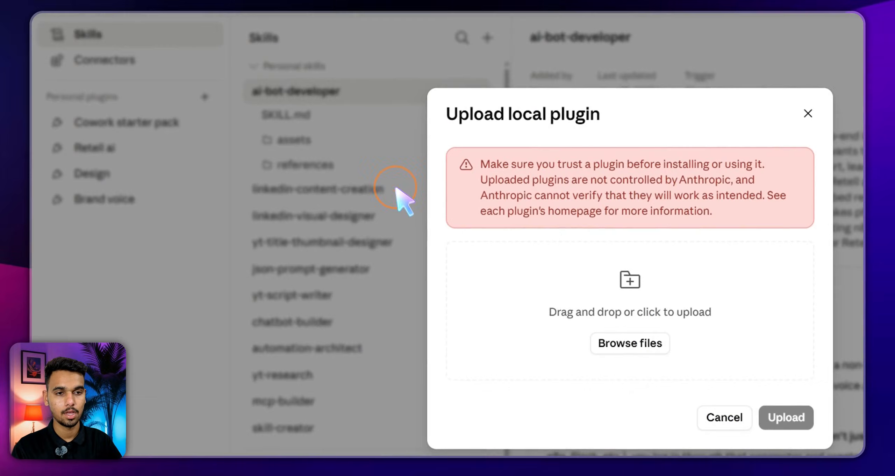
Choose retell-ai-plugin (2).zip and upload it
click(624, 336)
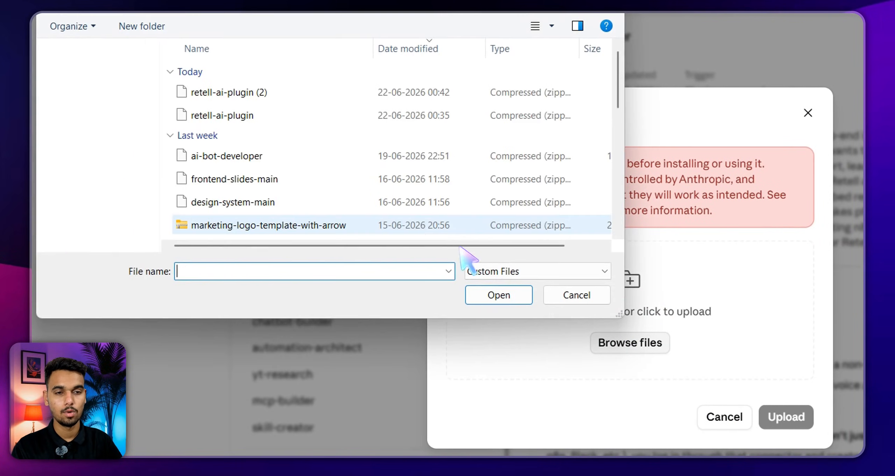
click(245, 92)
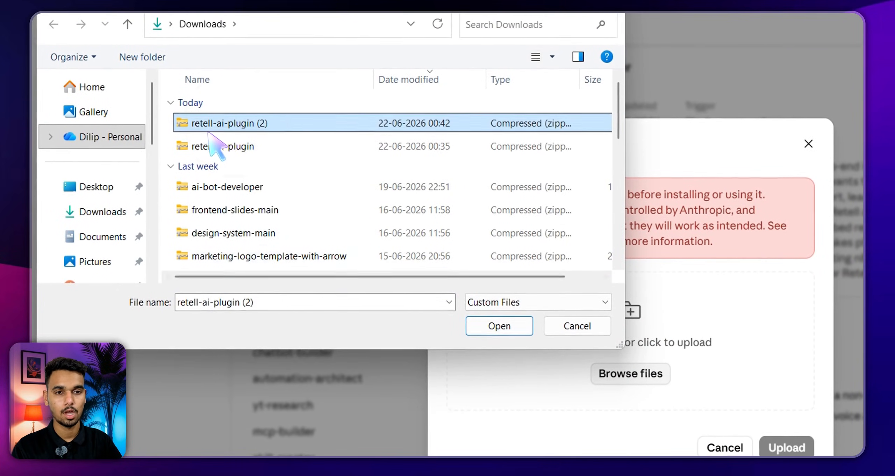
click(499, 305)
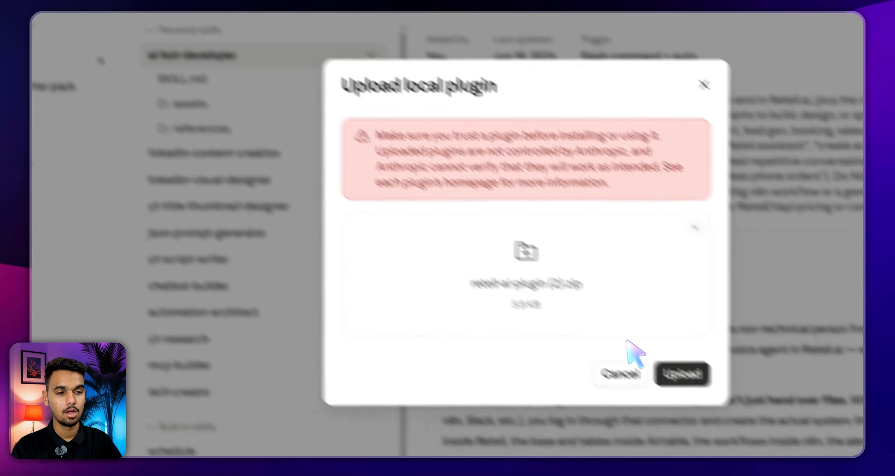
click(787, 448)
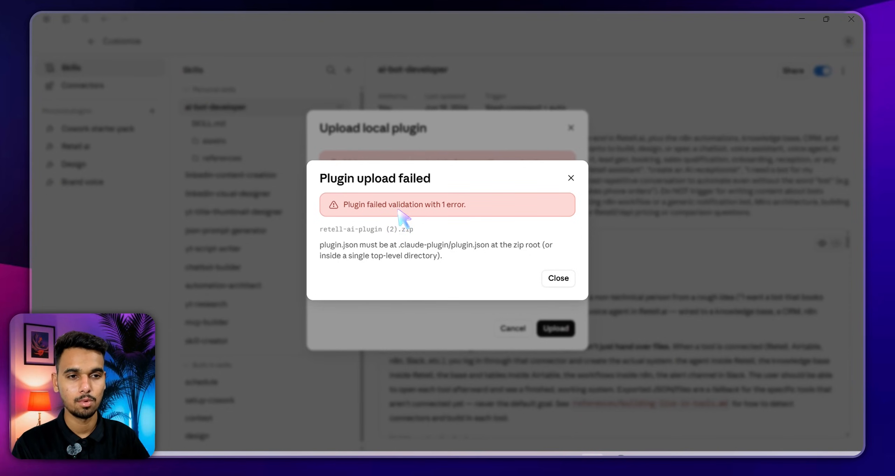
Dismiss the 'Plugin upload failed' error requiring .claude-plugin/plugin.json at the zip root
drag(443, 178, 357, 179)
click(373, 179)
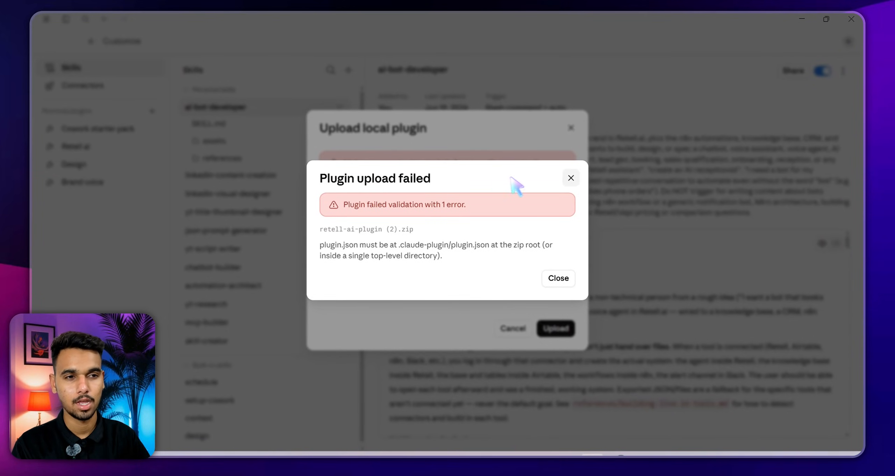
click(571, 178)
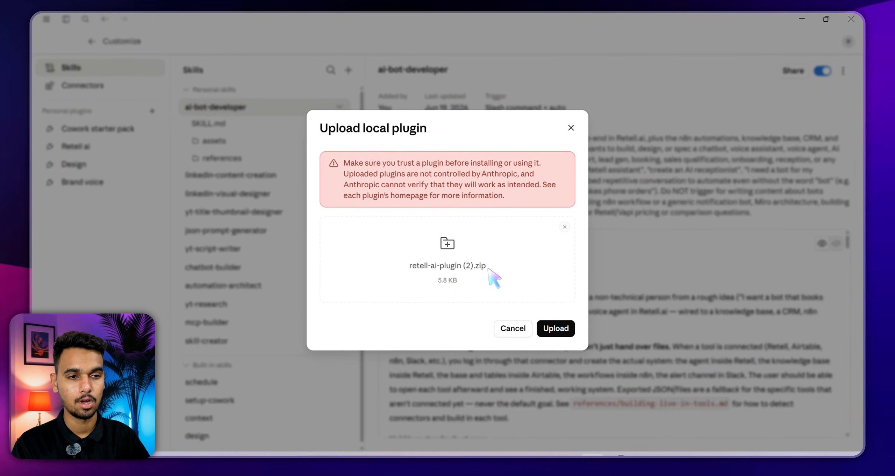
Close the plugin upload, view the Retell ai plugin's Connectors, then go back to the Cowork home page
click(571, 128)
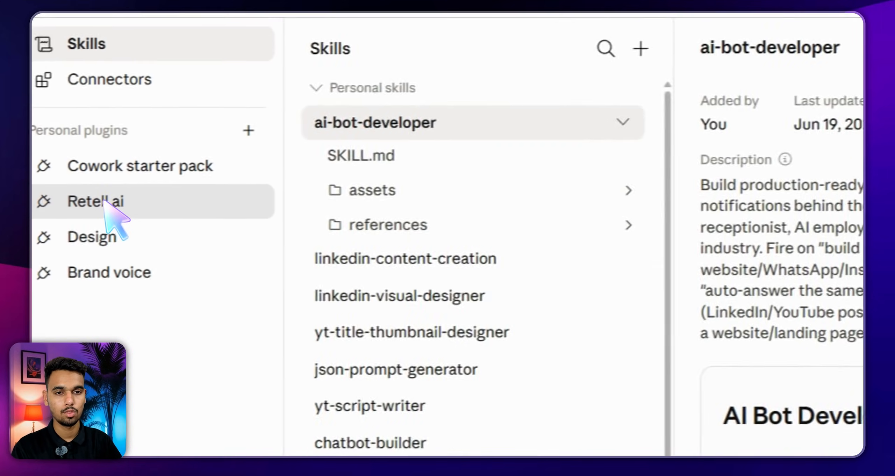
click(105, 202)
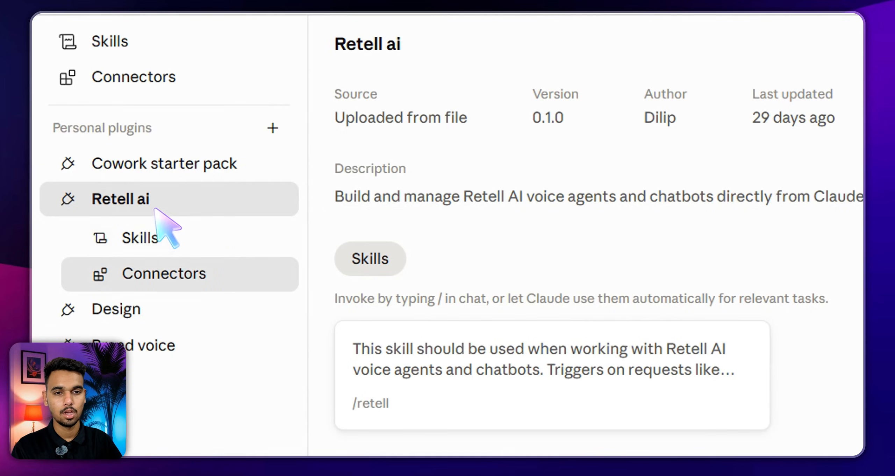
click(170, 270)
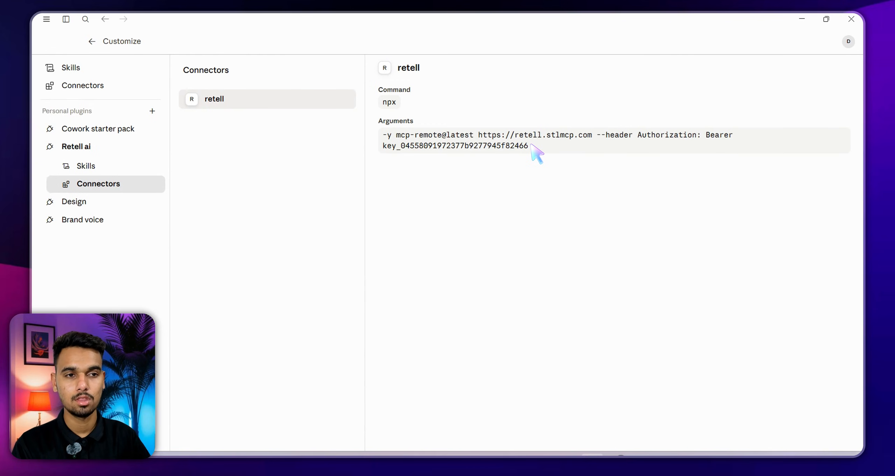
click(72, 147)
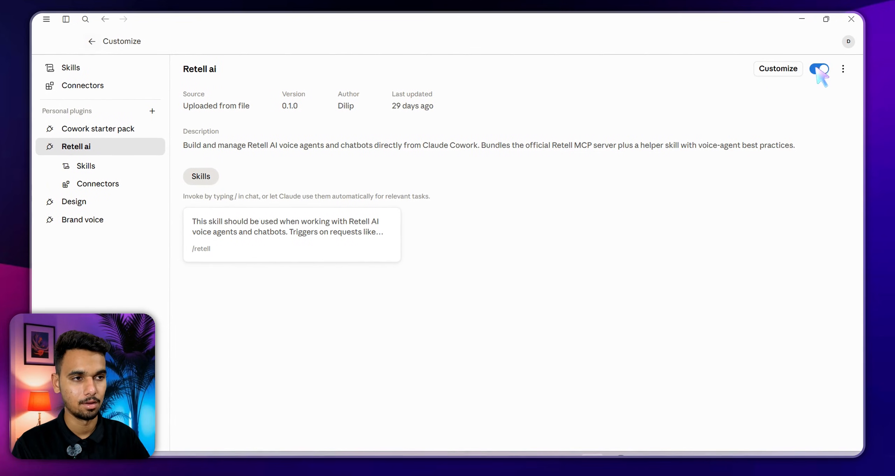
click(92, 42)
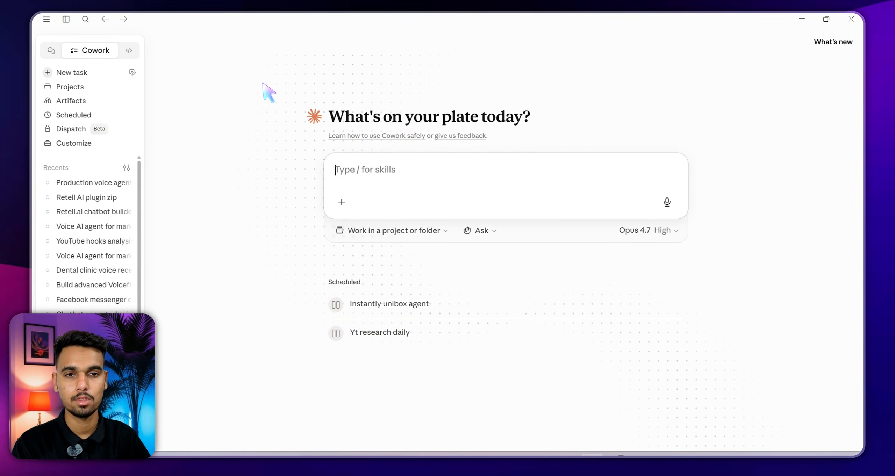
Open Customize > Connectors and disconnect the n8n connector
click(84, 143)
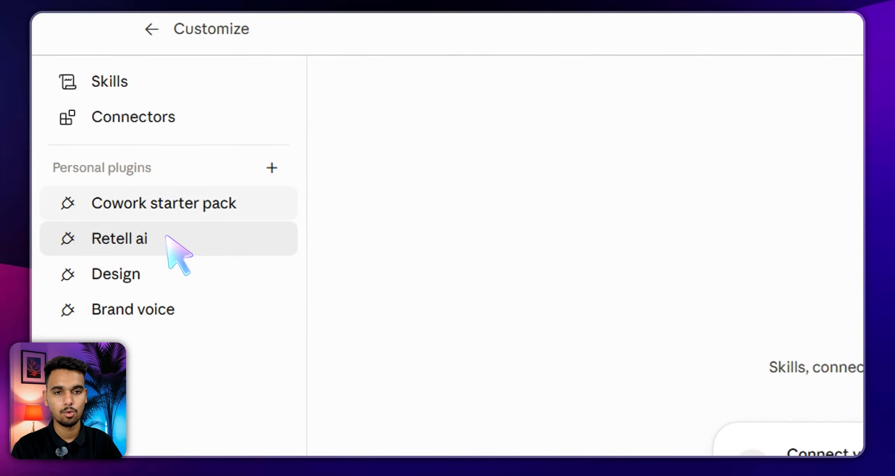
key(ctrl+d)
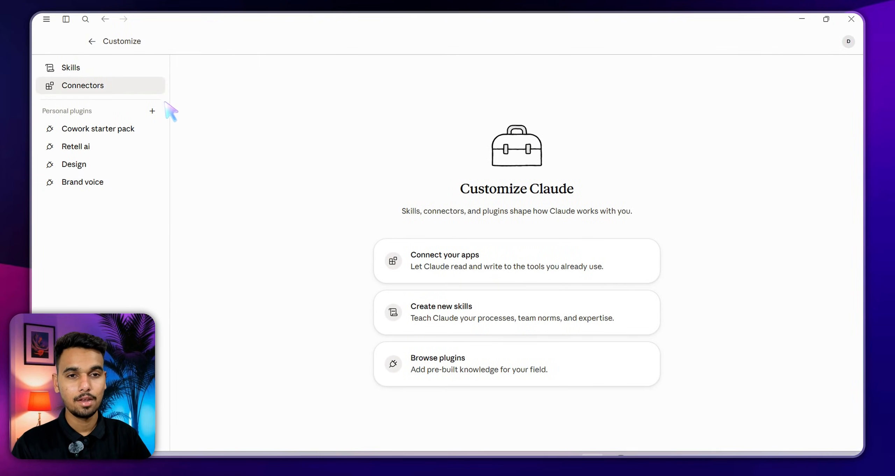
click(111, 86)
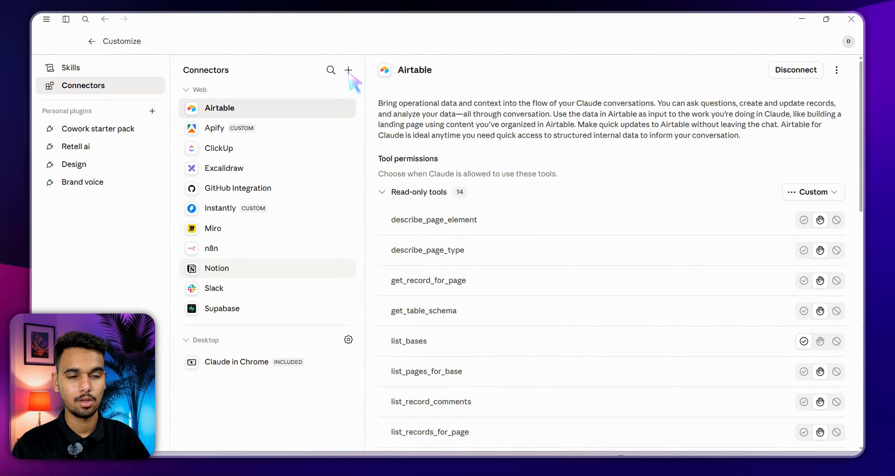
click(253, 251)
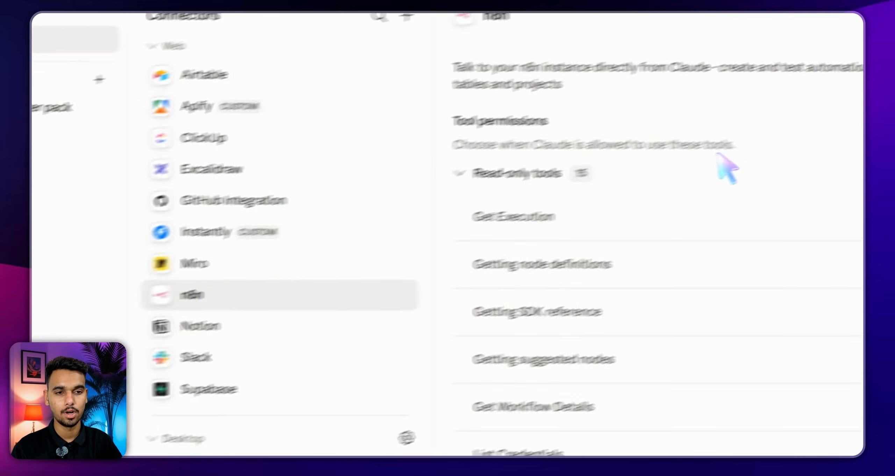
click(781, 108)
click(337, 394)
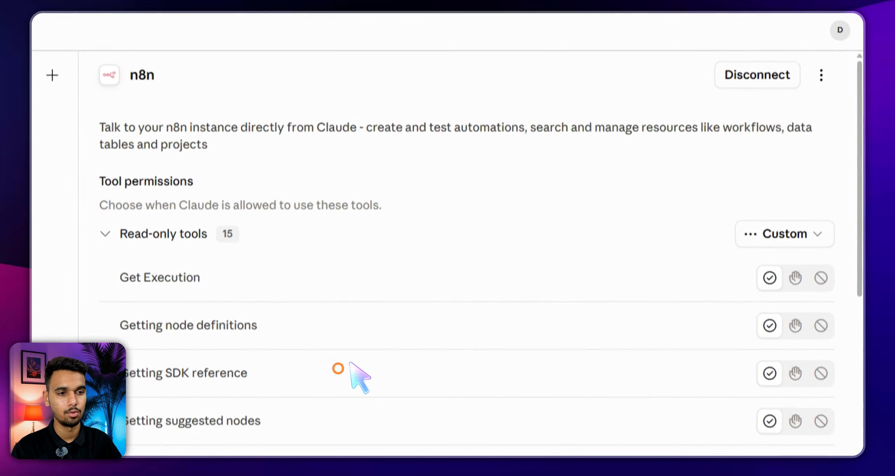
Remove the n8n connector from the Connectors list
click(829, 75)
click(790, 147)
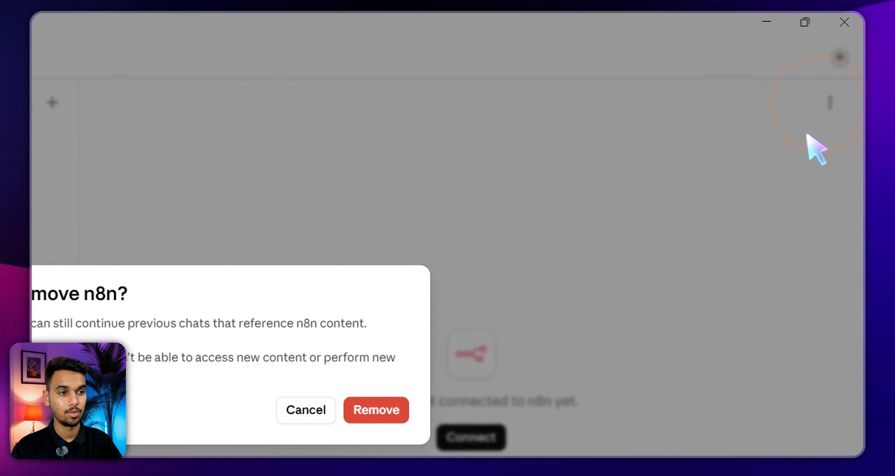
click(402, 410)
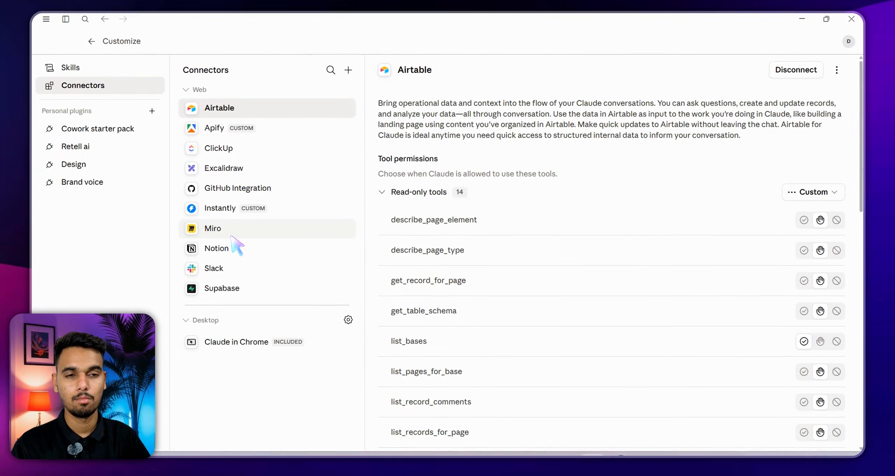
Search the connector directory for 'n8n', click Connect, and reach its Server URL field
click(348, 70)
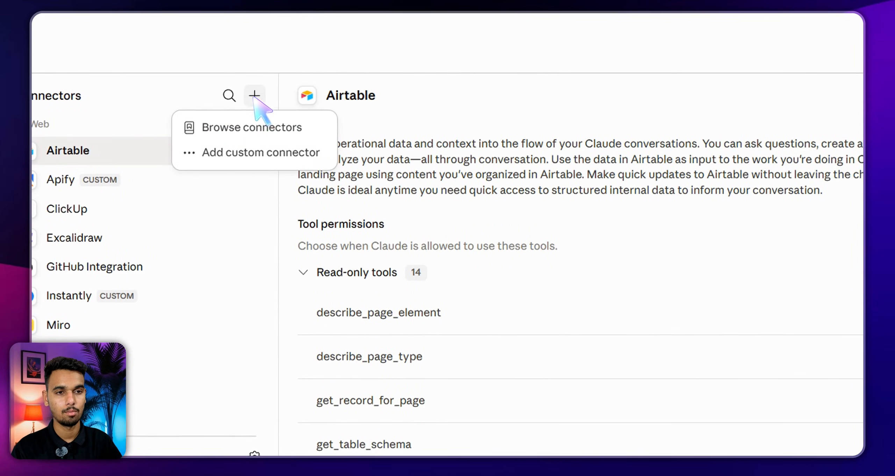
click(249, 137)
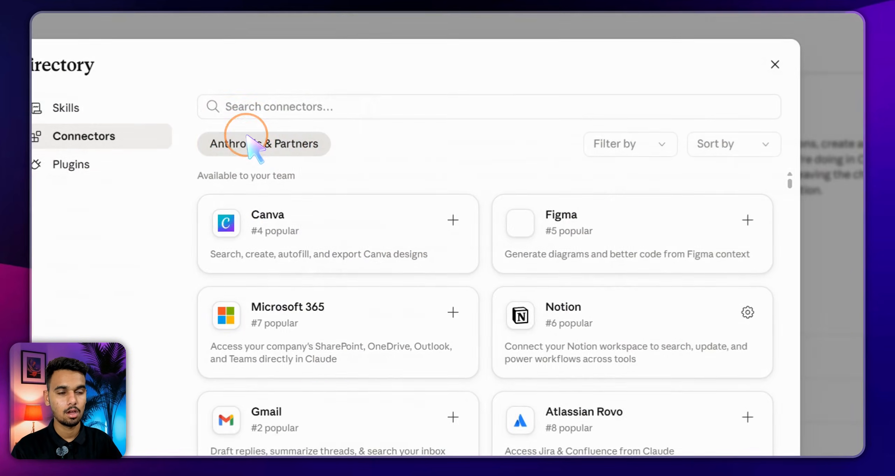
click(285, 110)
text(n8n)
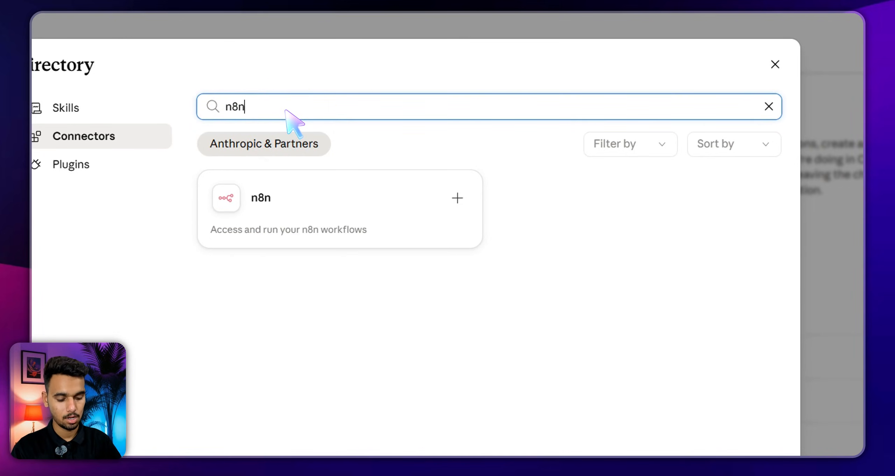
click(290, 182)
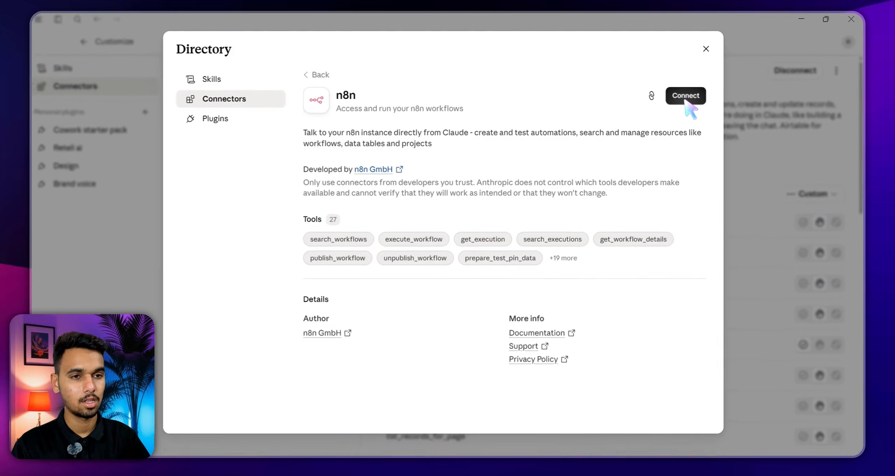
click(690, 100)
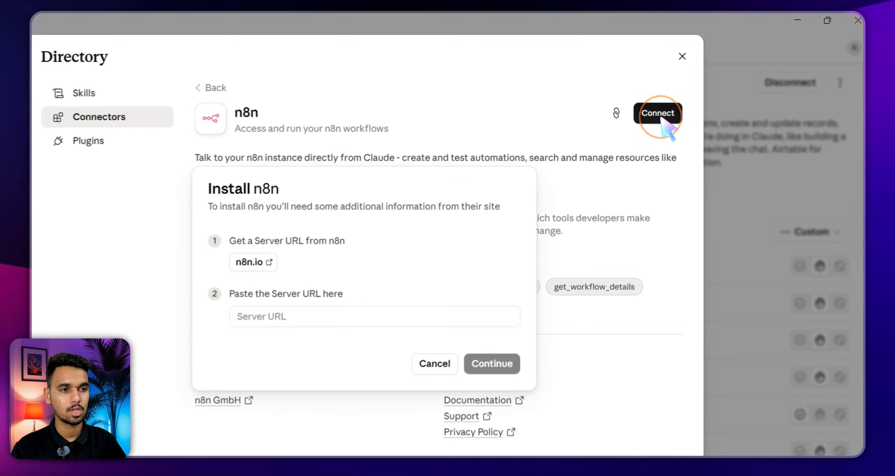
drag(382, 172, 404, 161)
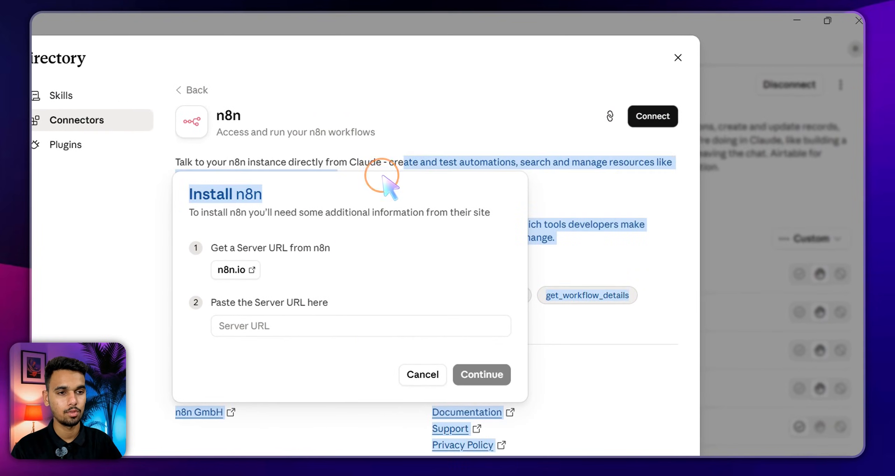
click(386, 198)
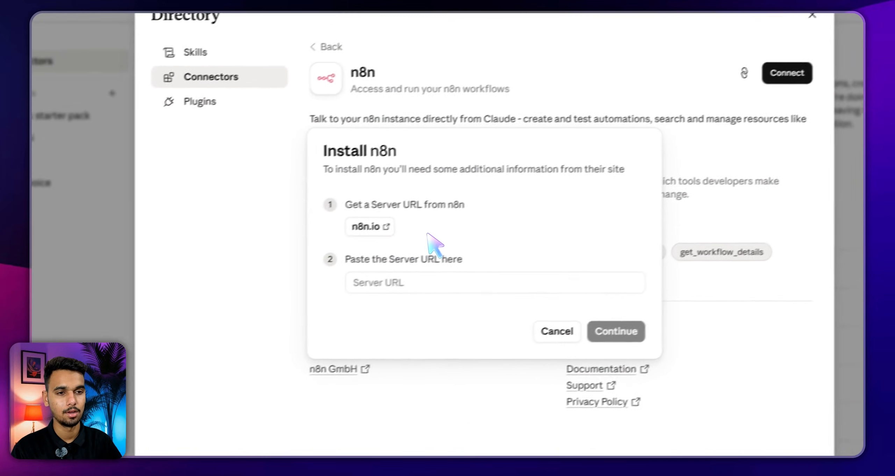
click(441, 274)
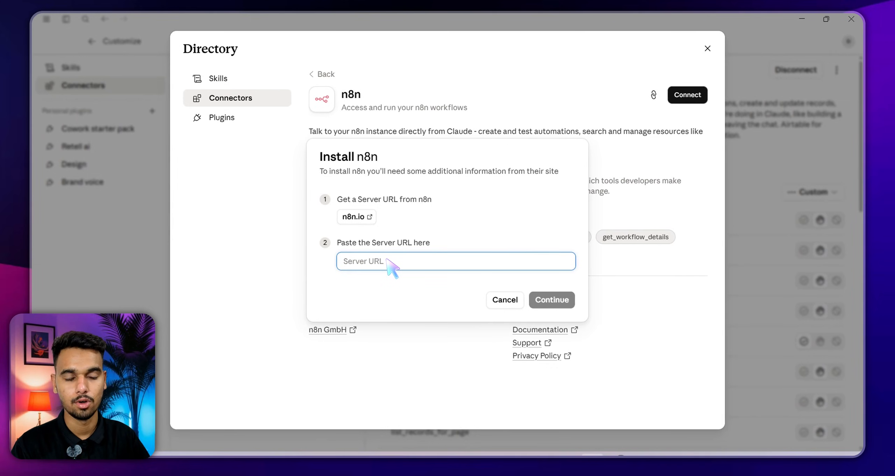
click(608, 454)
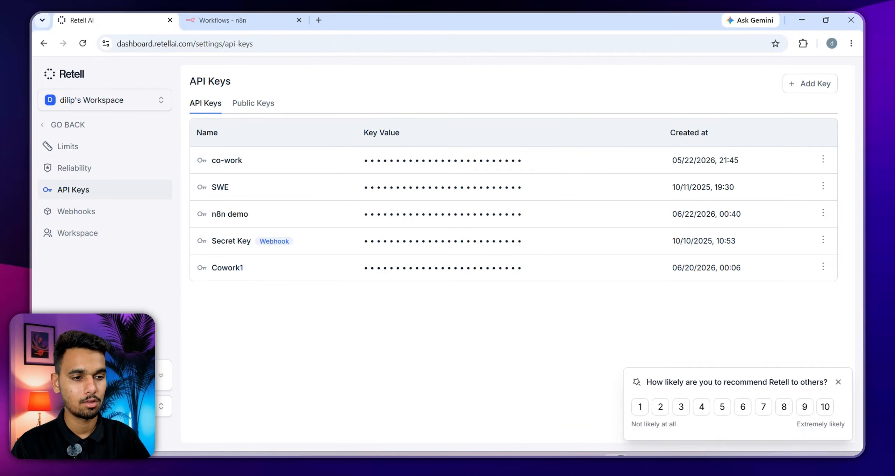
Open n8n's Instance-level MCP settings from the account menu
click(249, 20)
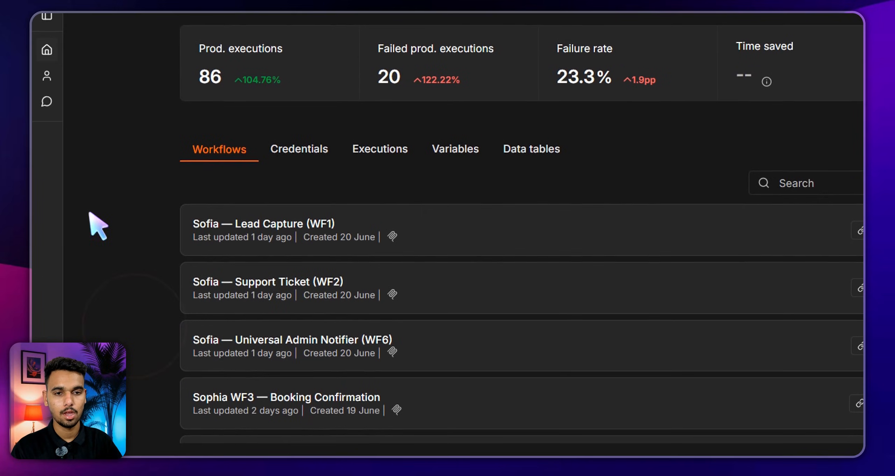
click(63, 205)
scroll(150, 417, down, 2)
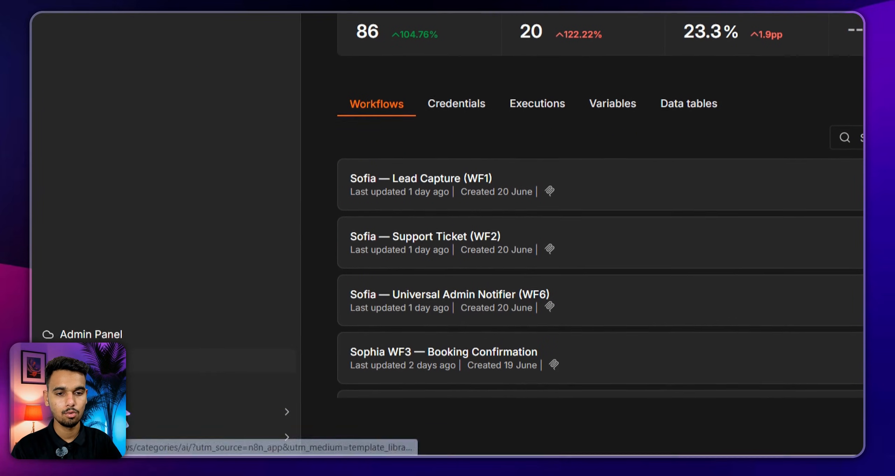
click(126, 430)
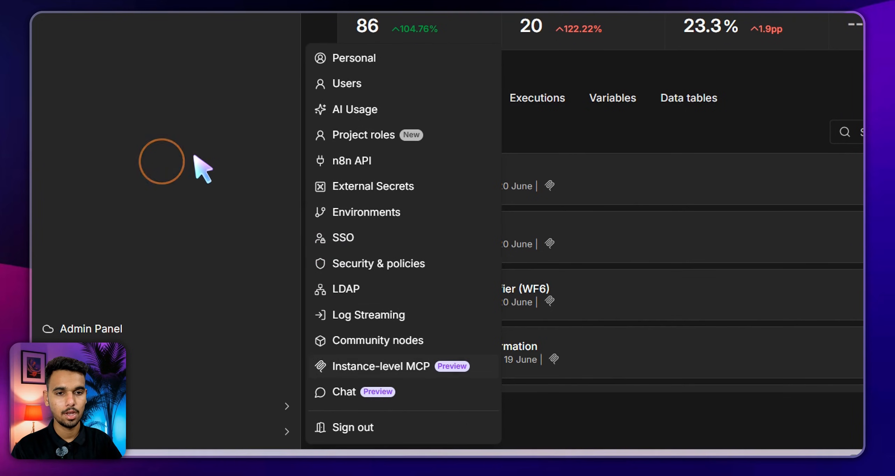
click(400, 365)
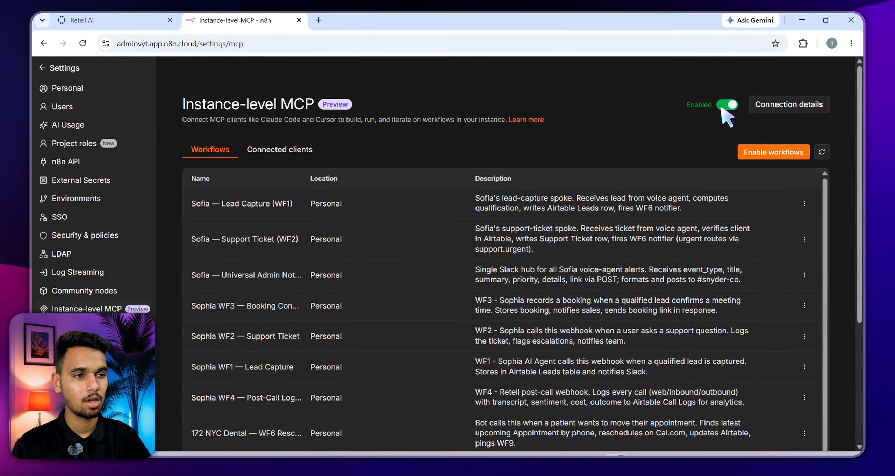
Toggle MCP access off and back on, then copy the Server URL into Claude
click(725, 106)
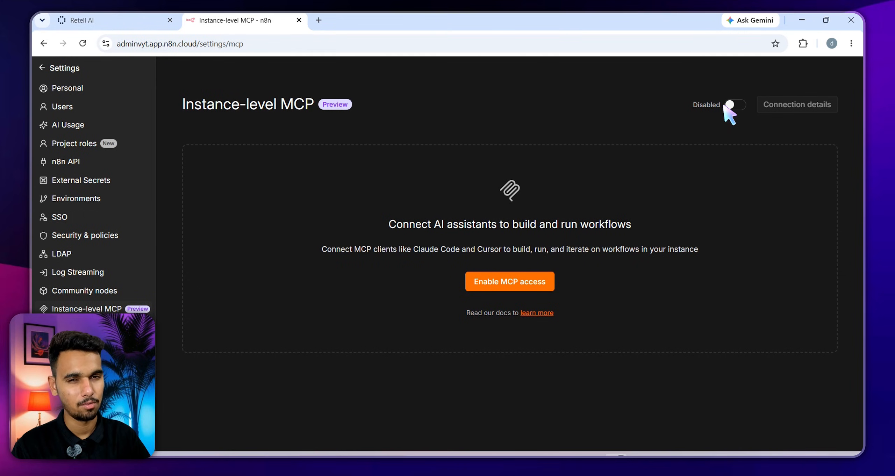
click(538, 282)
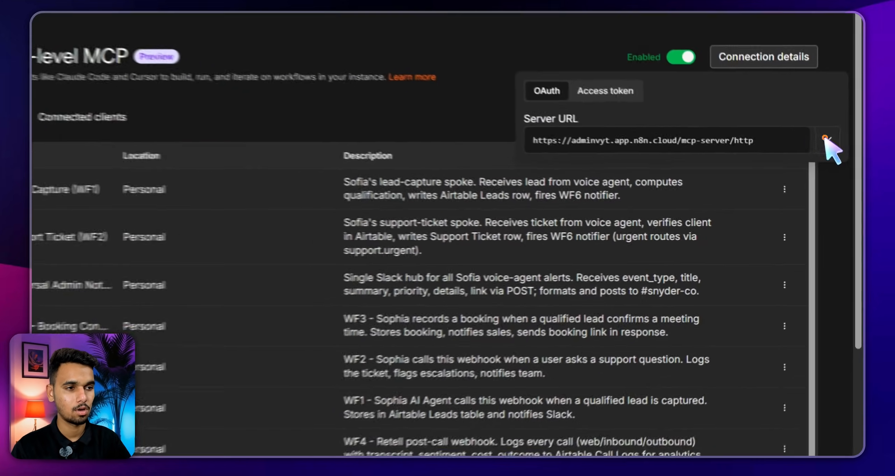
click(836, 167)
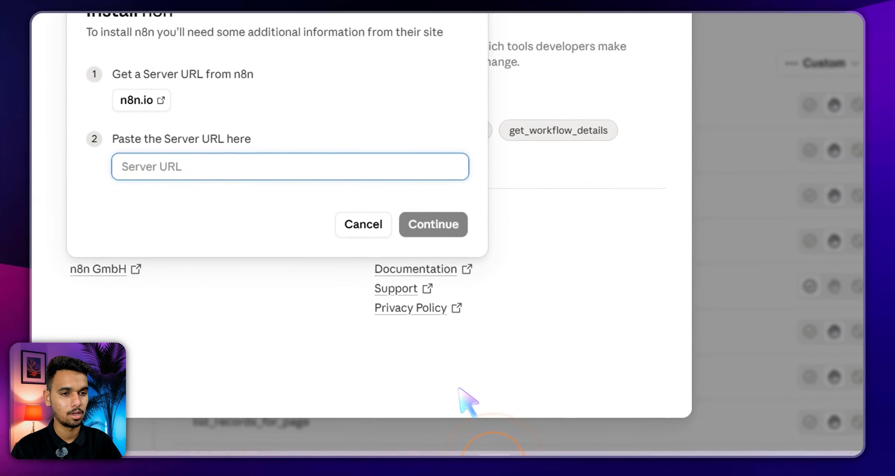
right_click(179, 165)
click(299, 266)
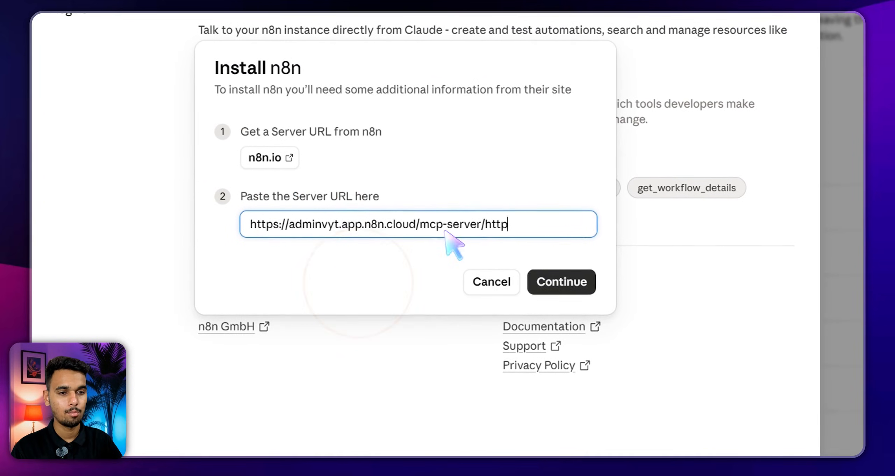
Continue installing n8n with the pasted server URL, opening its OAuth consent page
click(574, 289)
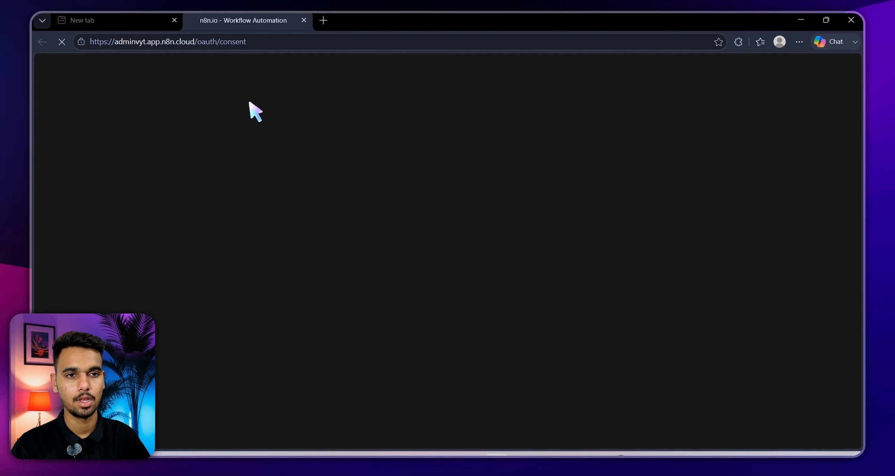
Grant Claude access to the n8n instance by choosing Allow
key(ctrl+d)
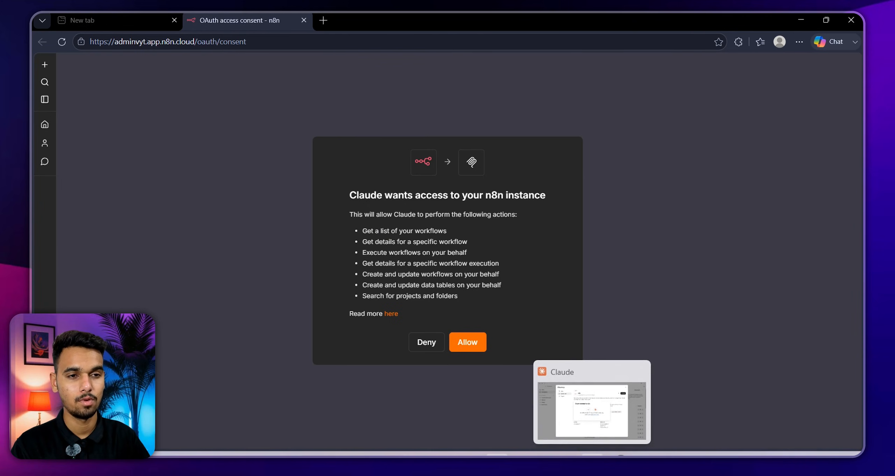
click(591, 454)
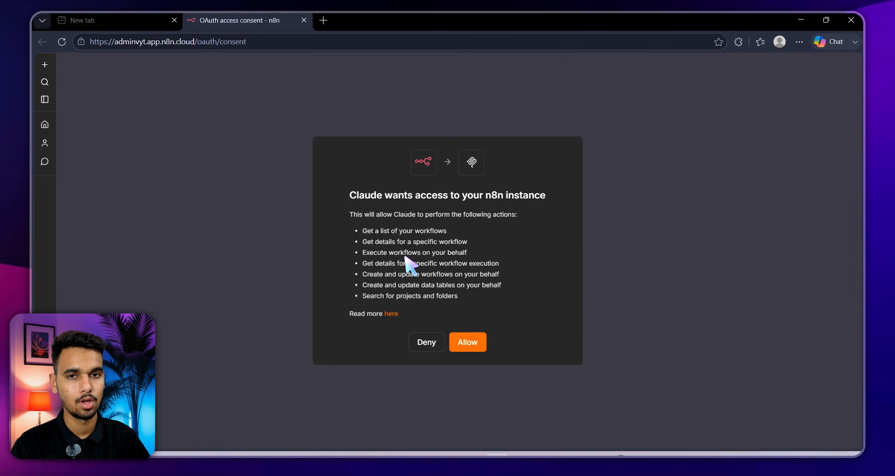
click(472, 342)
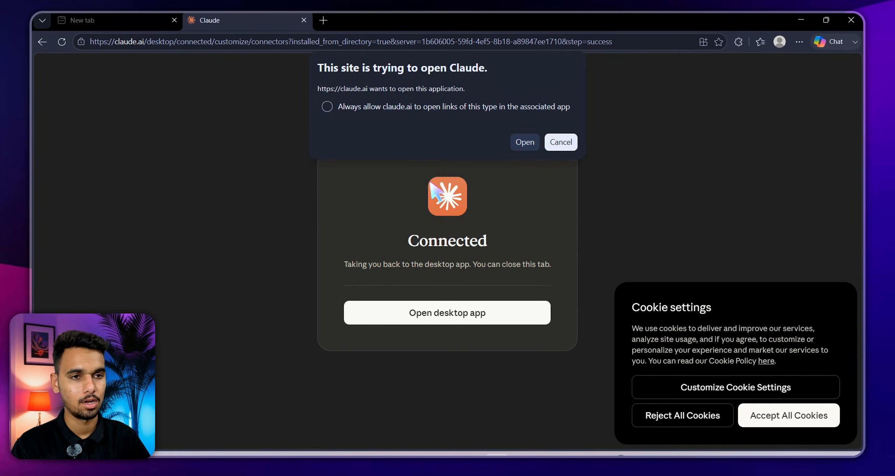
Return to Claude, check the reconnected n8n connector, and scroll through Airtable's tool permissions
click(525, 142)
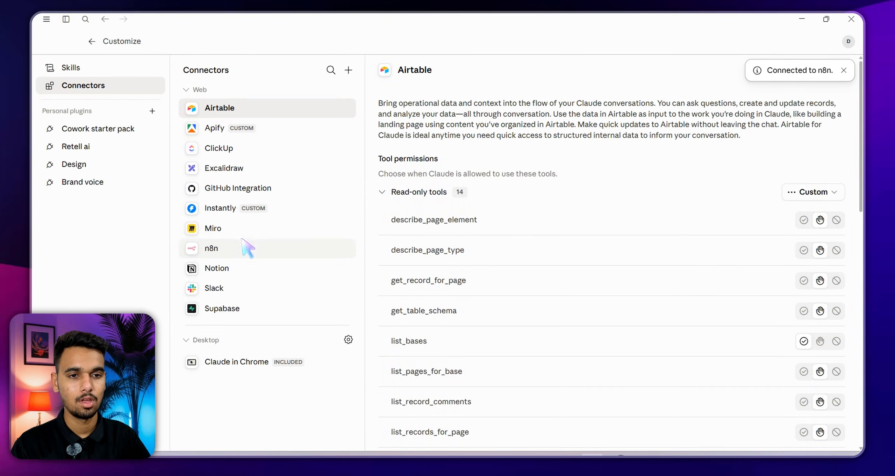
click(248, 248)
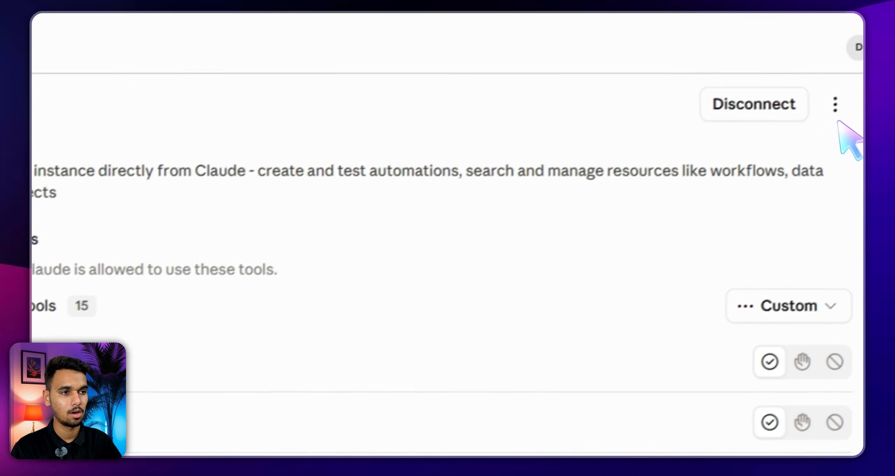
click(843, 112)
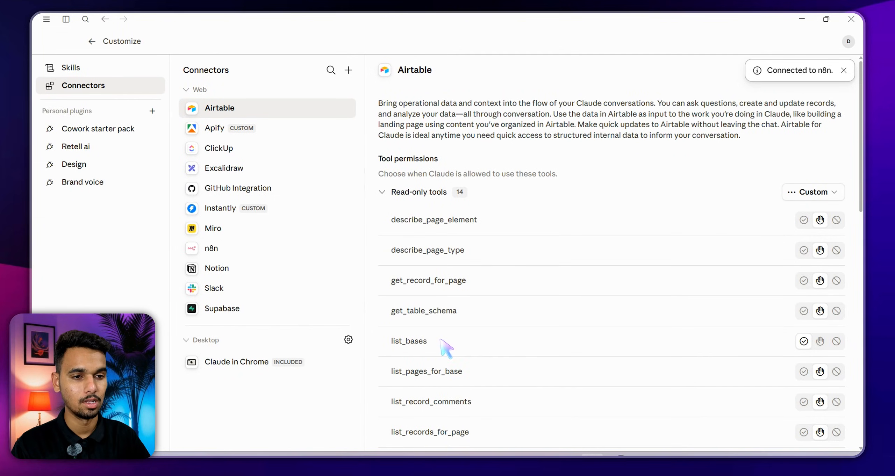
scroll(420, 388, down, 10)
scroll(529, 299, up, 10)
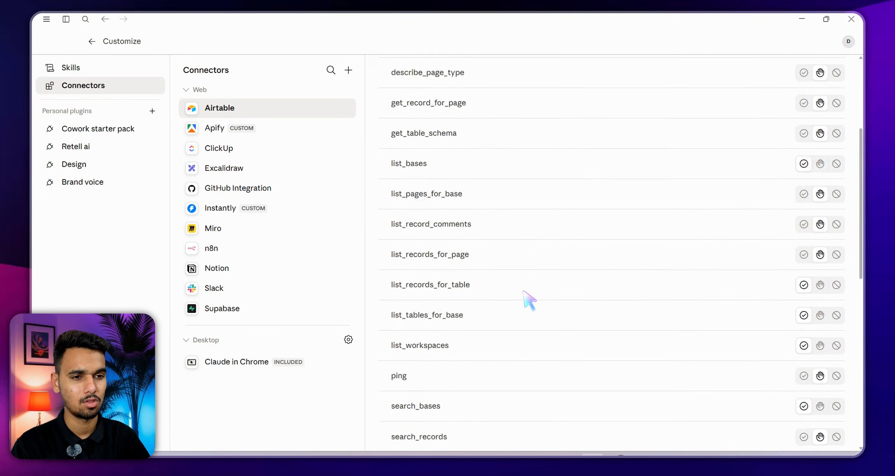
click(104, 254)
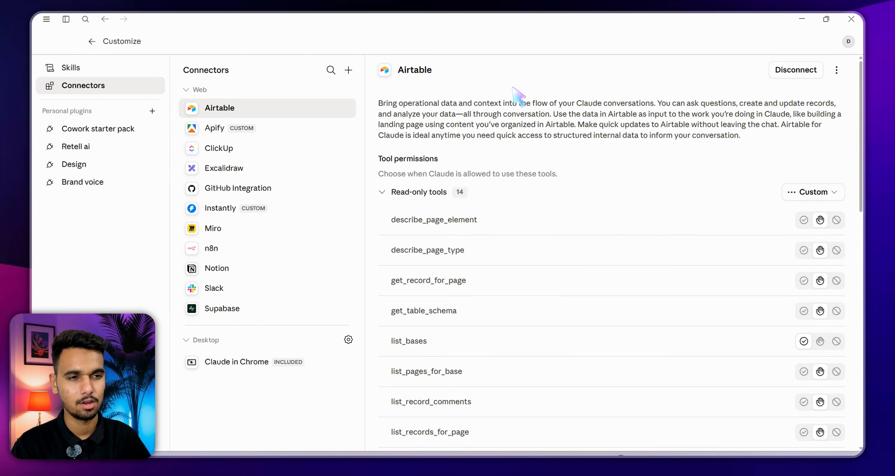
Disconnect the Airtable connector and remove it from Connectors
click(316, 109)
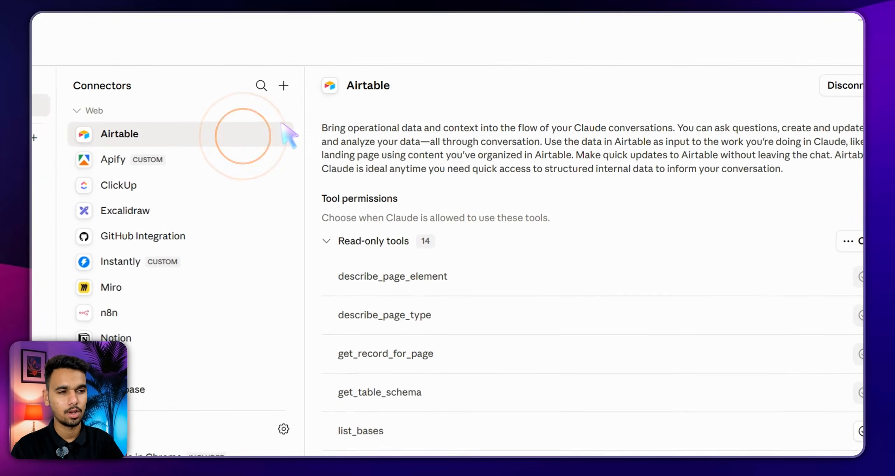
click(845, 85)
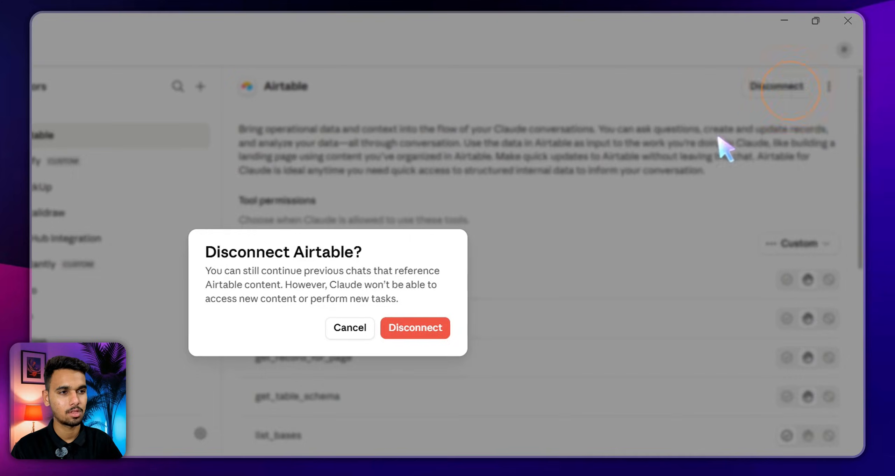
click(416, 328)
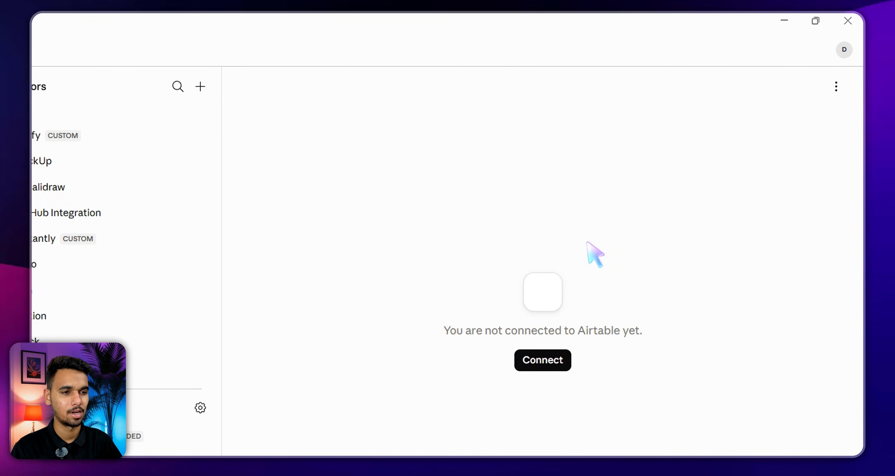
click(836, 86)
click(785, 142)
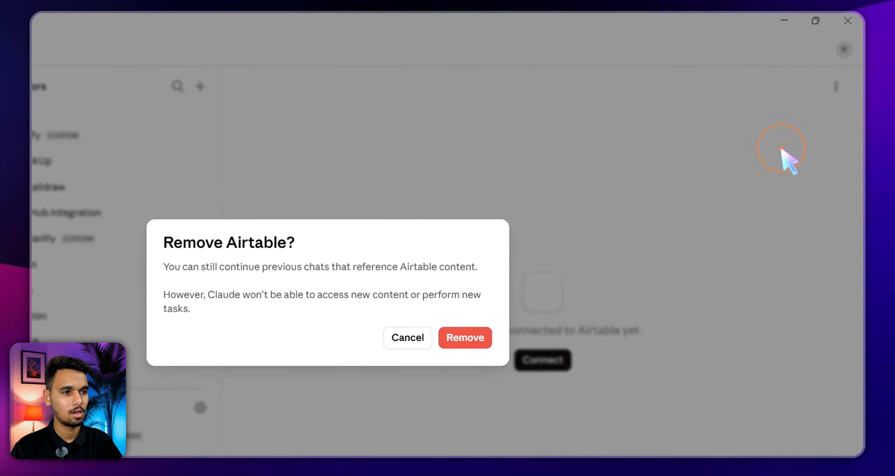
click(465, 338)
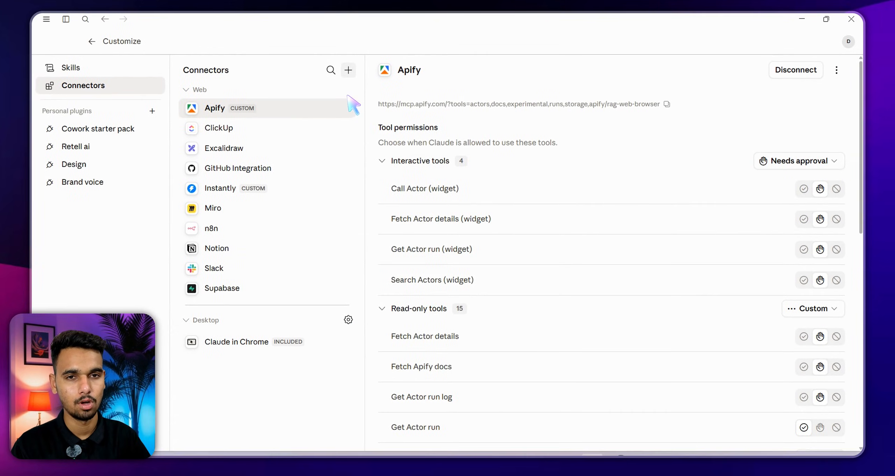
Search the connector directory for 'airt', open Airtable, and start connecting it
click(348, 70)
click(347, 89)
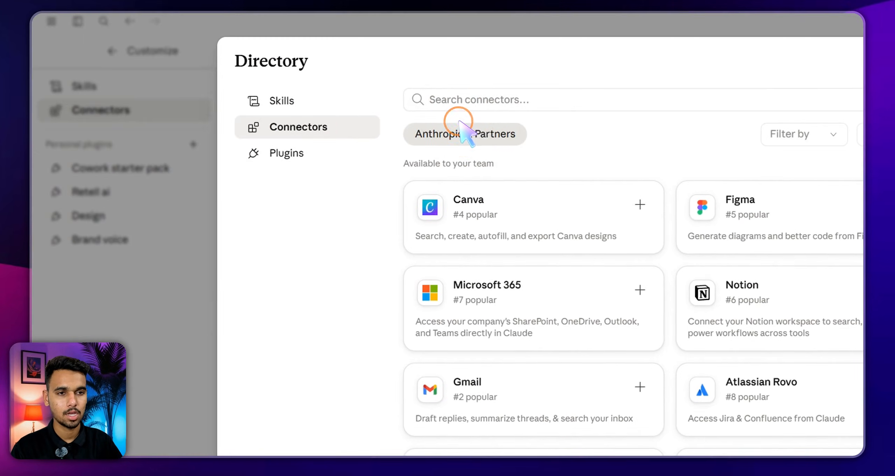
click(487, 100)
text(airt)
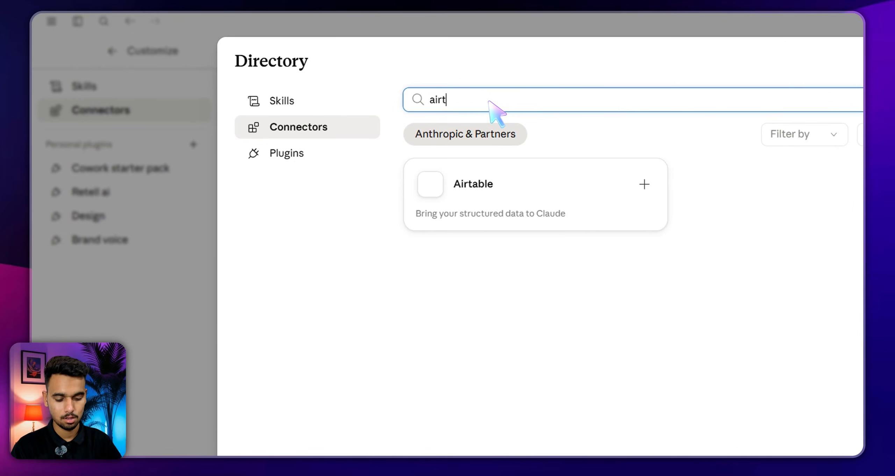
double_click(488, 101)
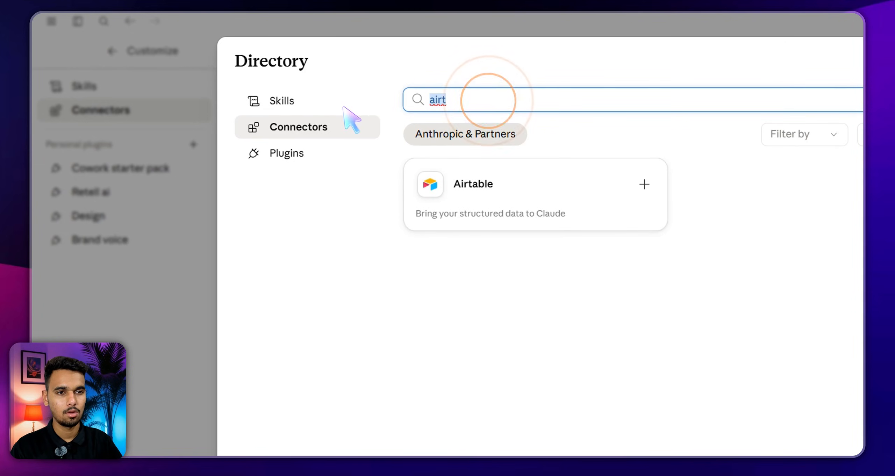
text(goog)
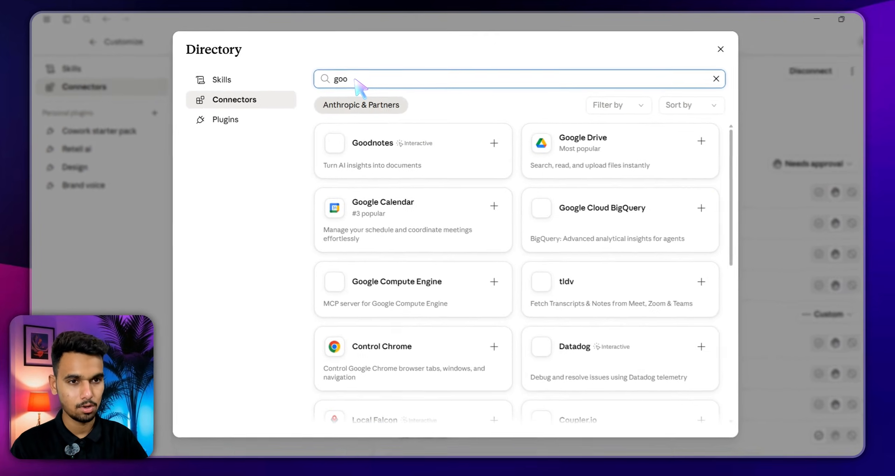
text(le she)
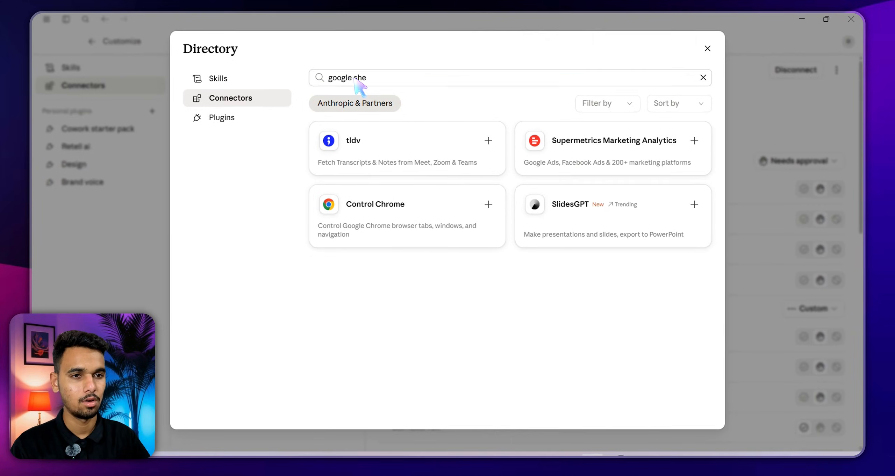
triple_click(443, 76)
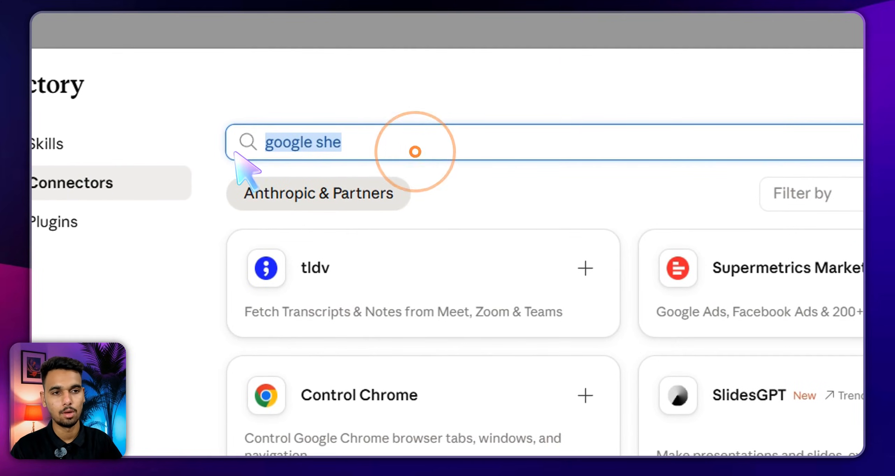
text(airt)
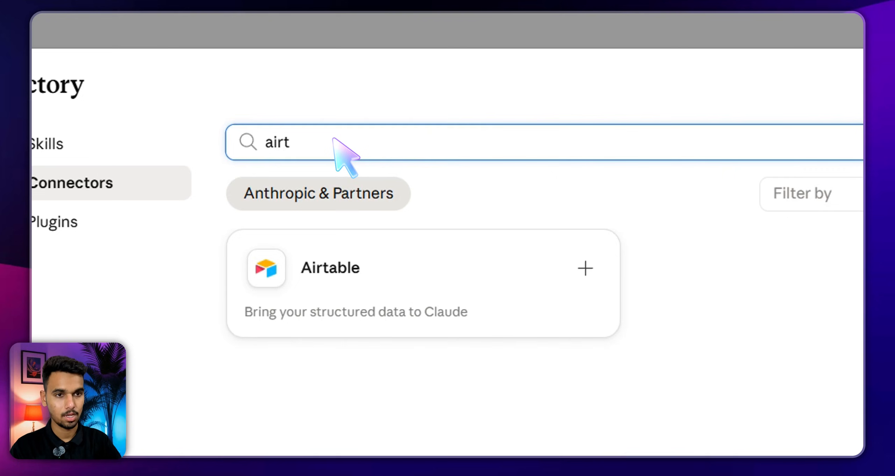
click(440, 252)
click(716, 172)
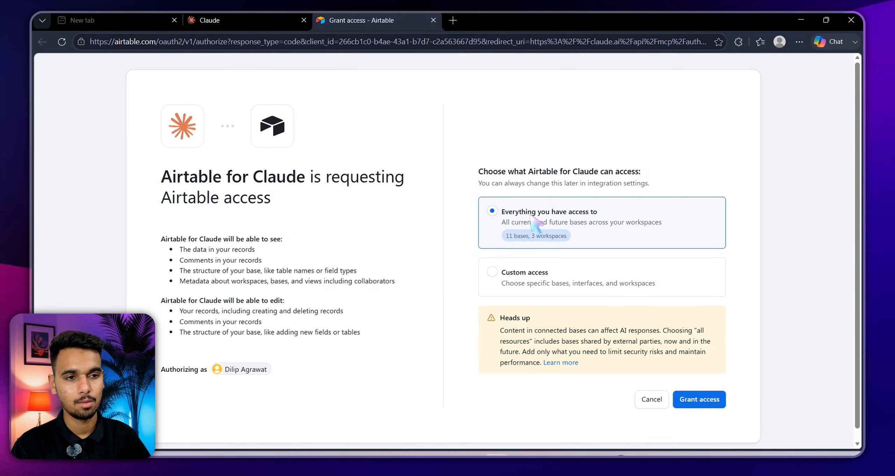
Grant Claude access to everything in Airtable: 11 bases across 3 workspaces
click(519, 292)
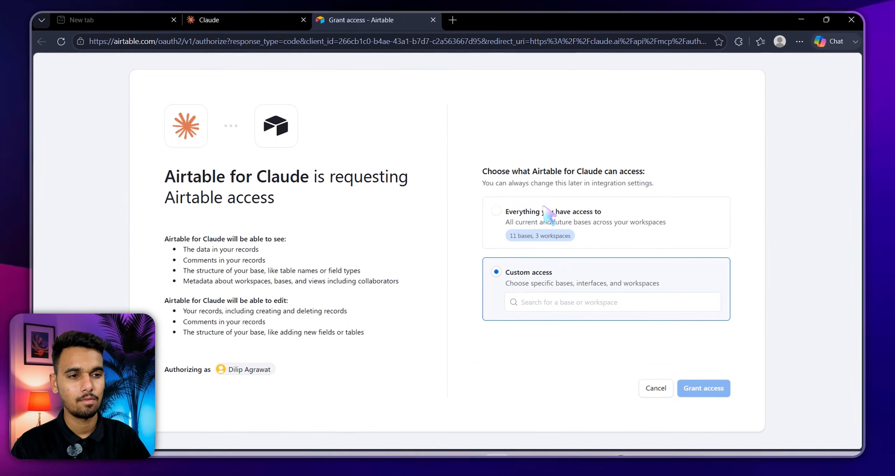
click(544, 209)
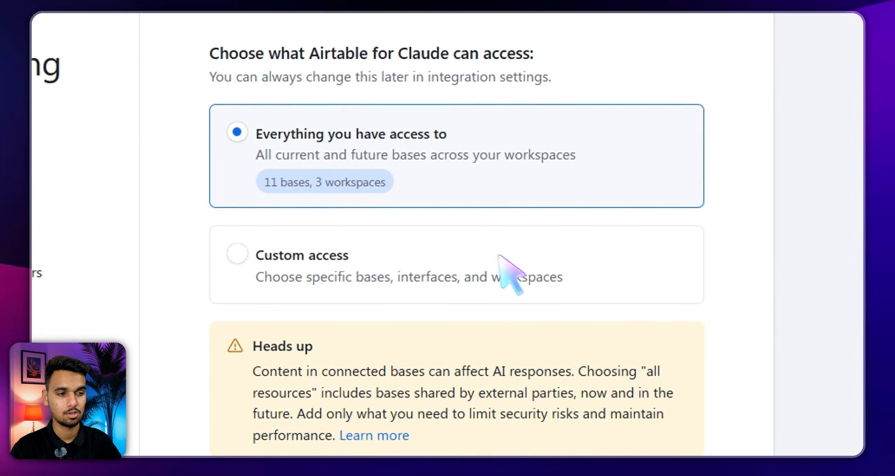
click(637, 385)
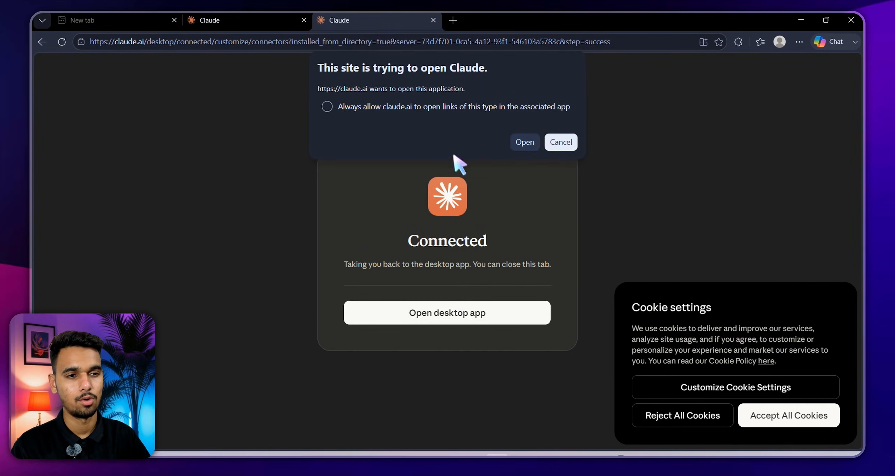
Back in Claude desktop, confirm Airtable is connected and check Slack's tool permissions show Always allow
click(525, 142)
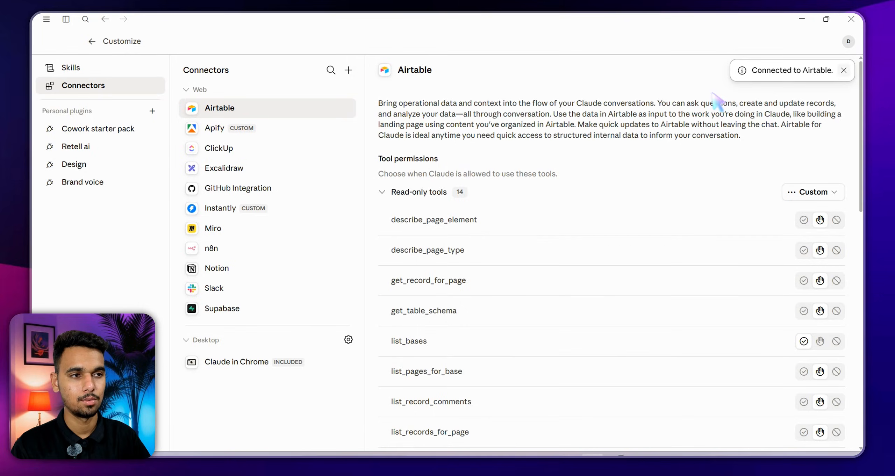
click(844, 70)
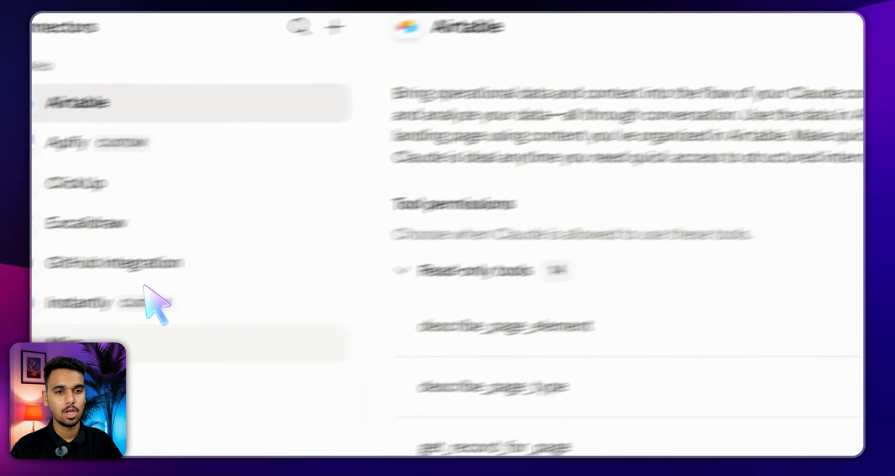
click(226, 221)
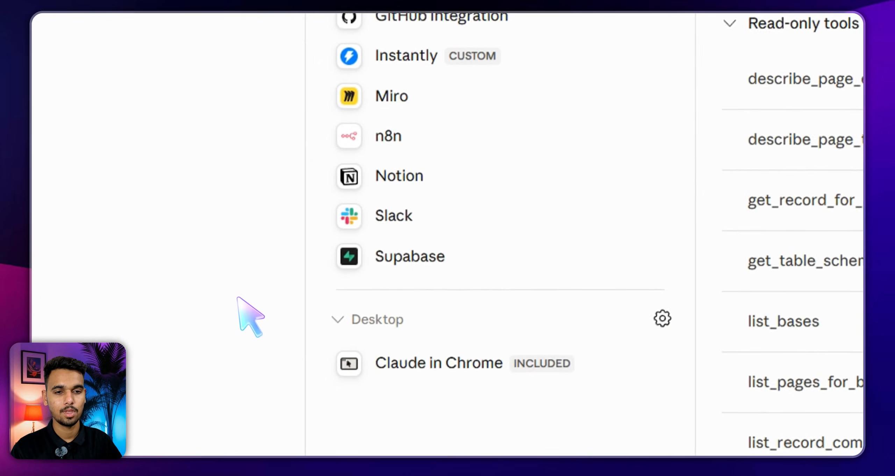
click(204, 315)
click(209, 350)
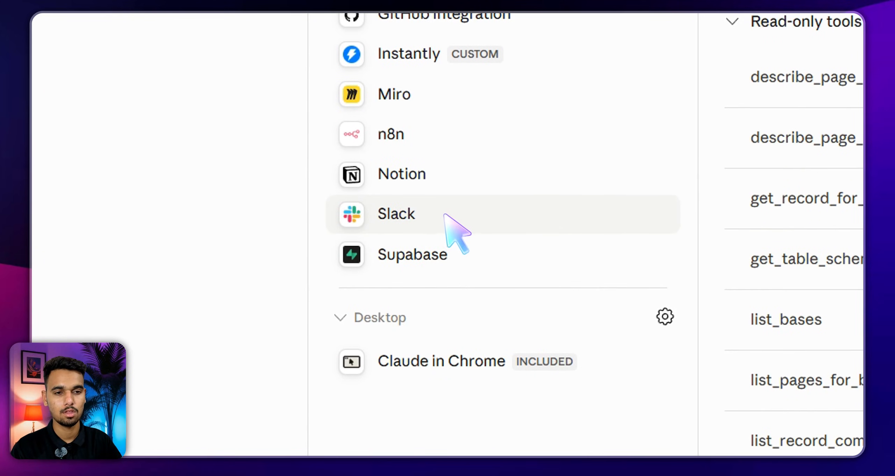
click(429, 209)
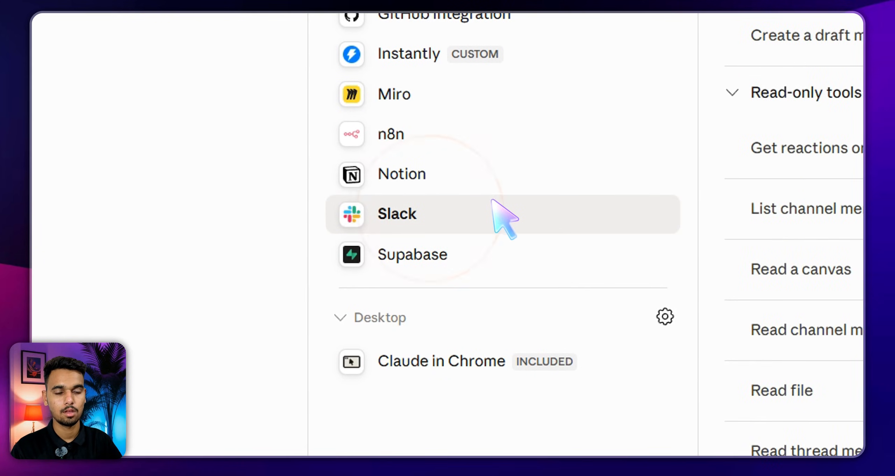
Look over the add-connector options without adding one, then leave the connector settings for the Cowork home
click(376, 113)
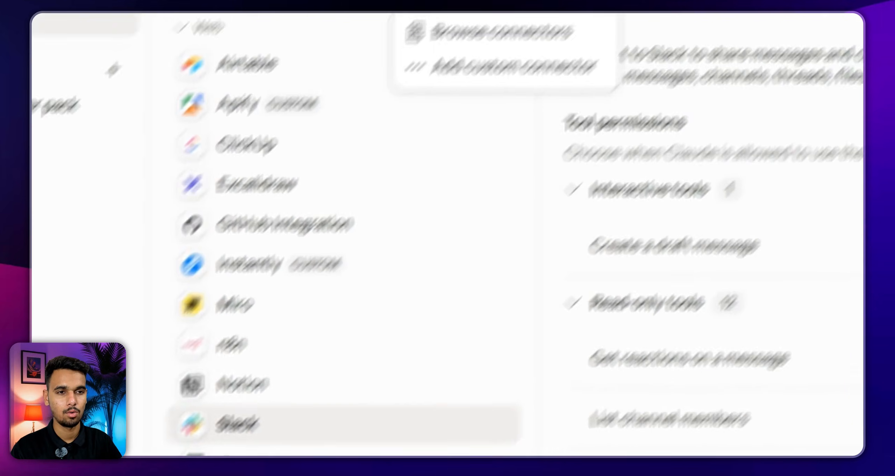
click(492, 150)
click(641, 180)
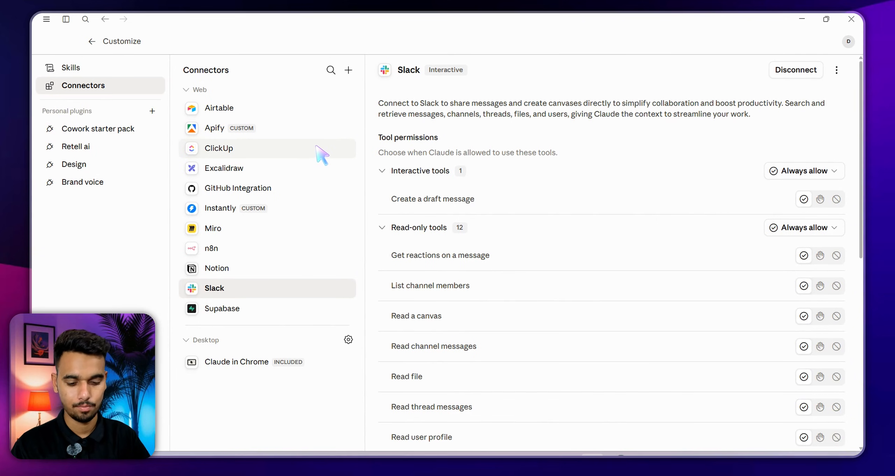
key(ctrl+d)
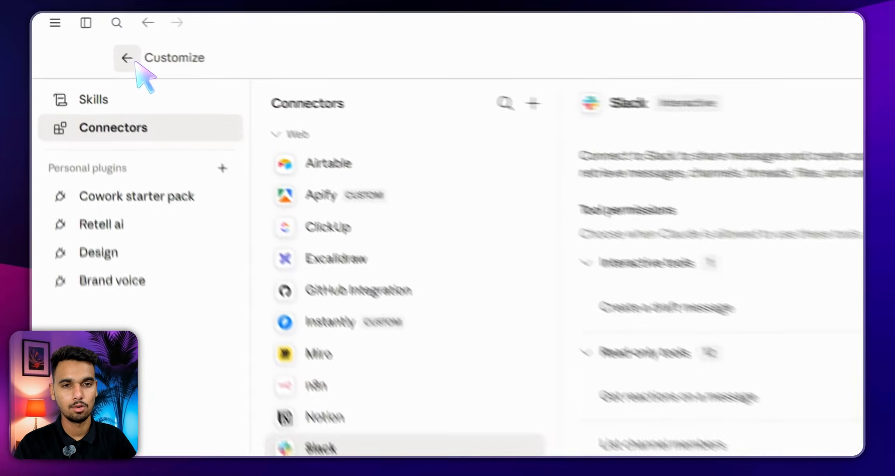
click(94, 43)
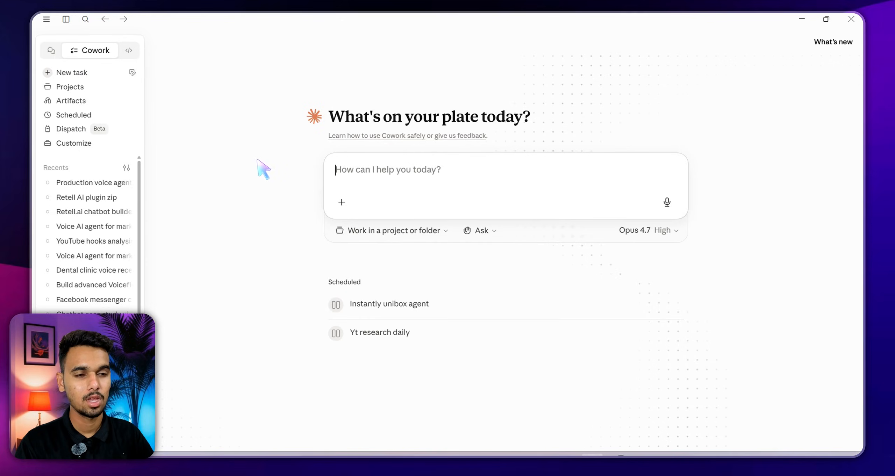
click(369, 169)
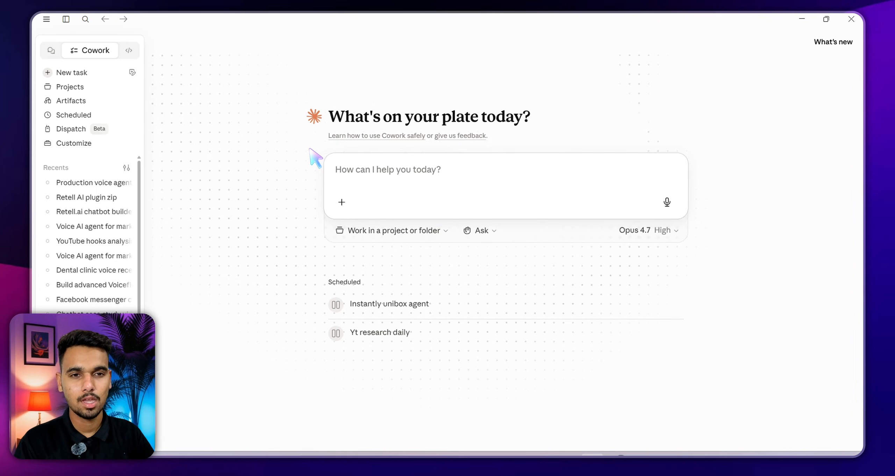
drag(533, 117, 336, 117)
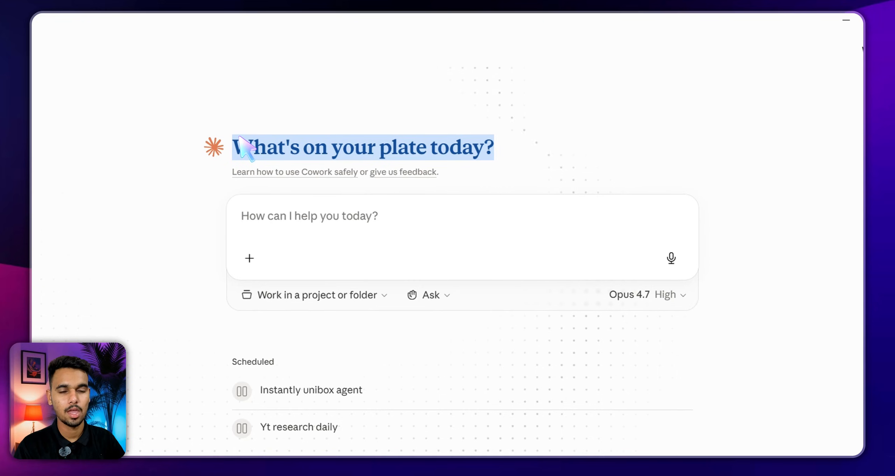
click(240, 138)
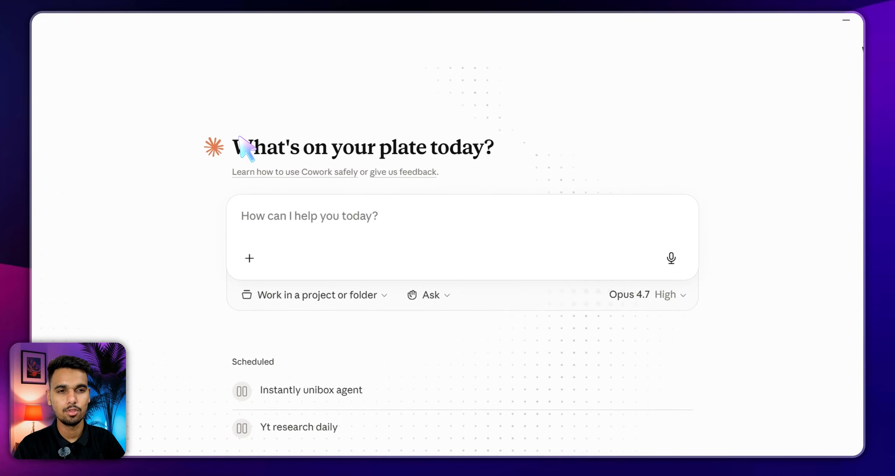
triple_click(240, 138)
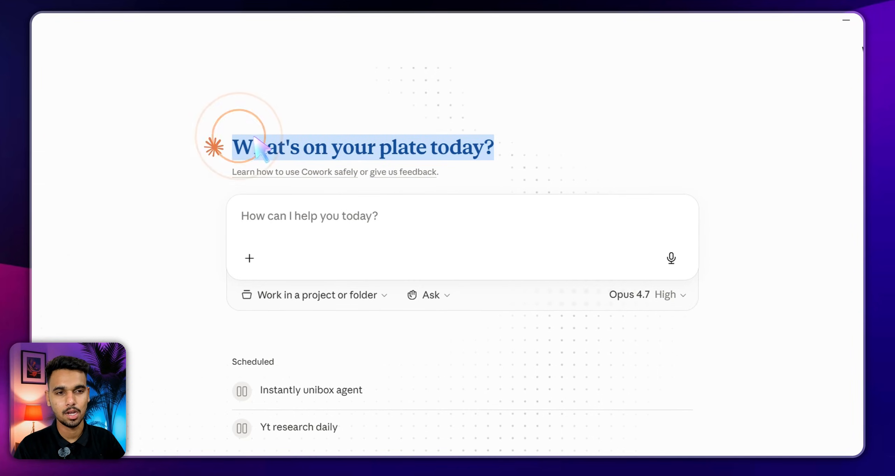
double_click(349, 140)
triple_click(390, 140)
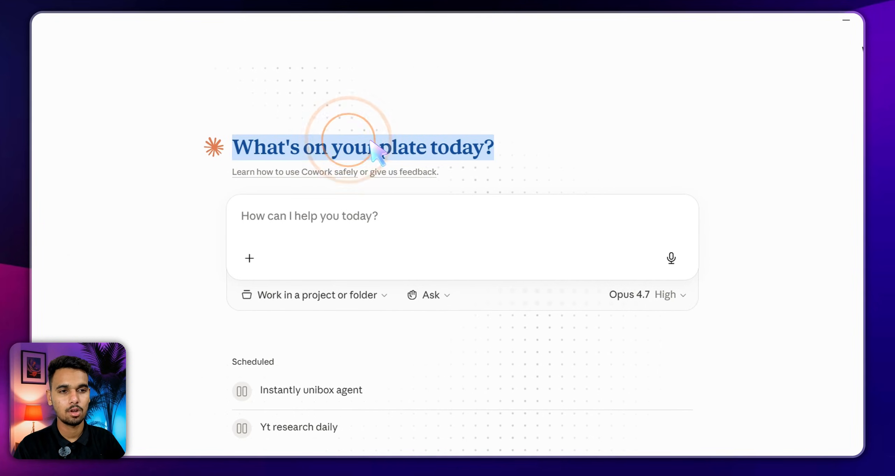
click(397, 151)
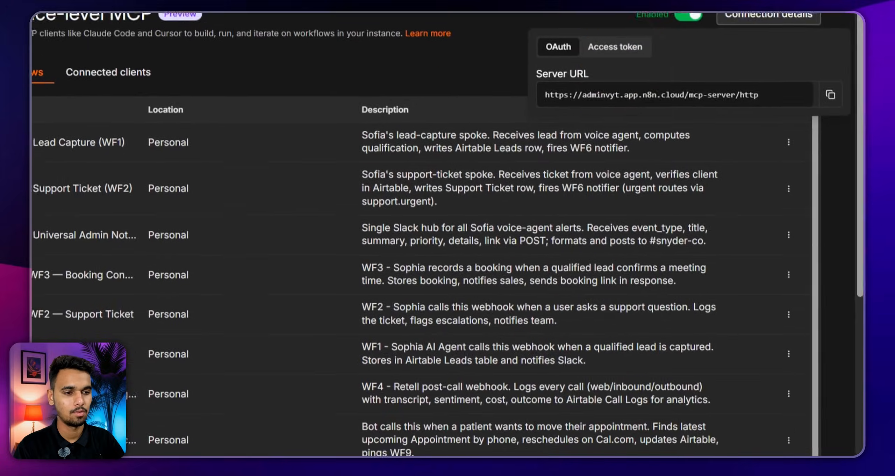
Search Google in a new tab for 'digital marketing agency new york' and scan the results
key(ctrl+t)
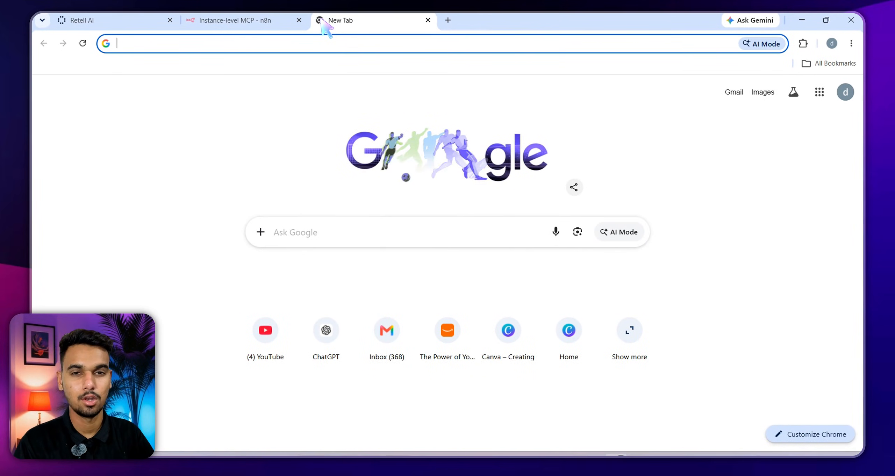
text(digital+marketing+agency+new+york&oq=digita&gs_lcp=)
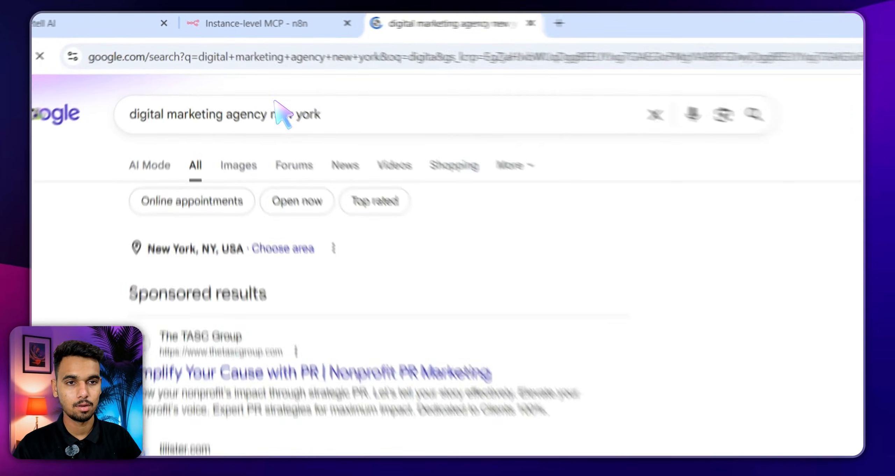
click(233, 96)
scroll(313, 68, down, 5)
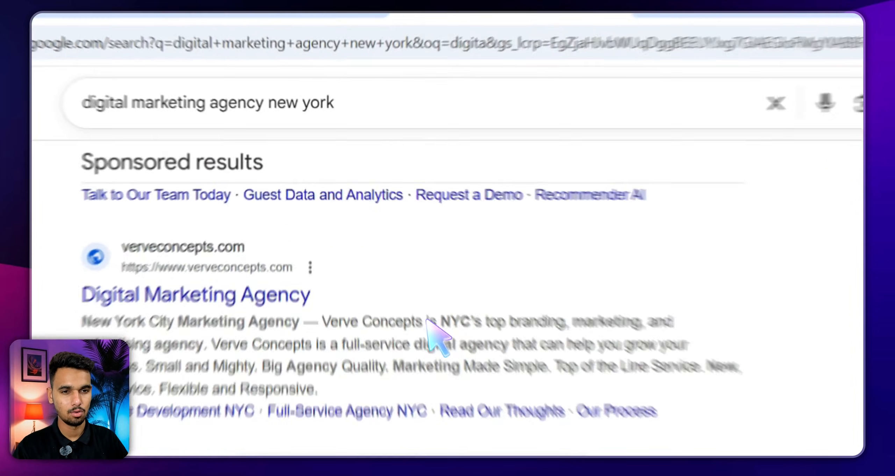
scroll(319, 189, down, 8)
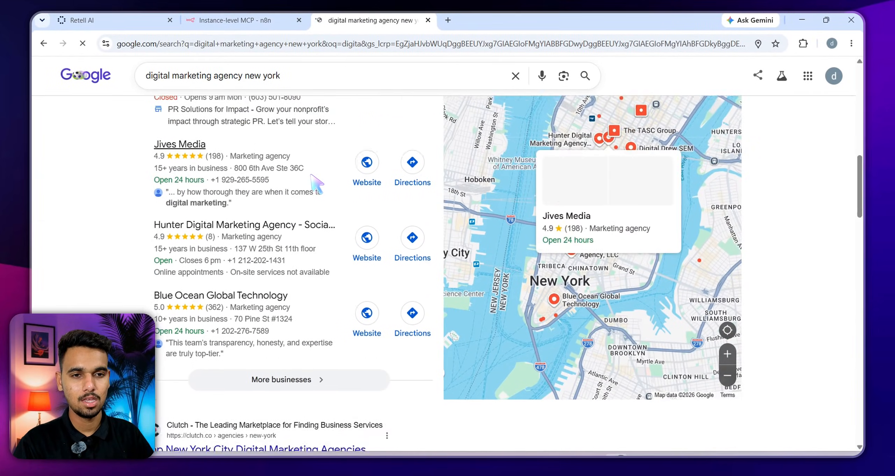
scroll(316, 182, down, 3)
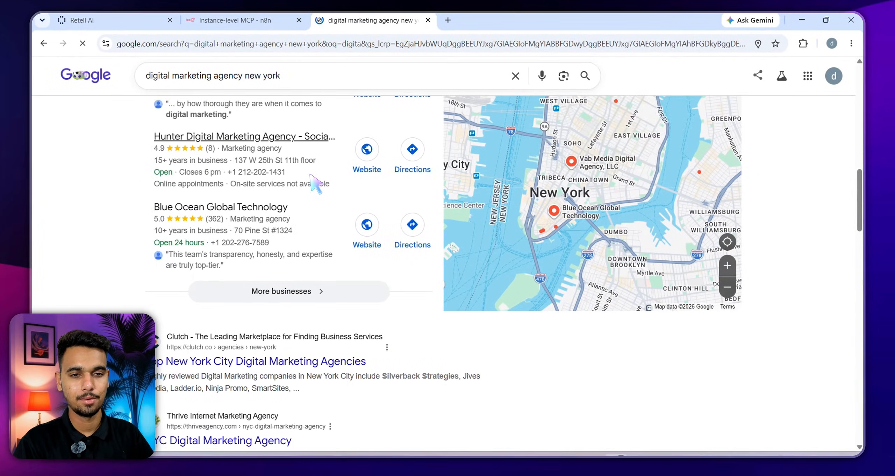
scroll(311, 186, up, 3)
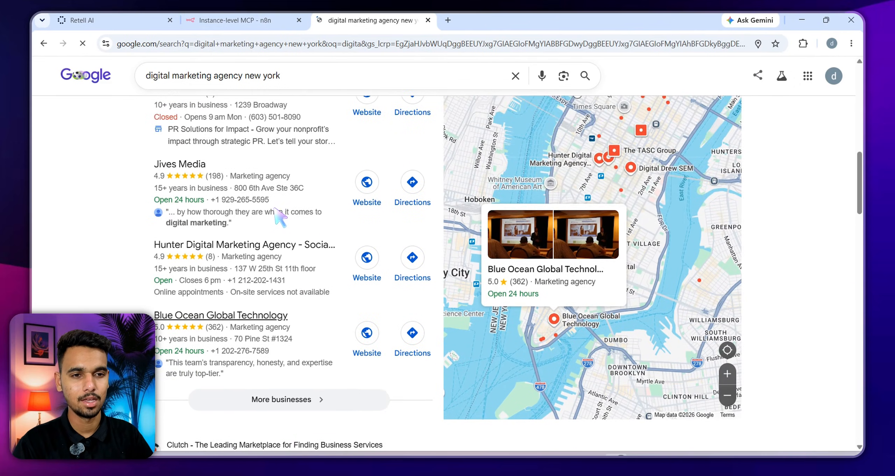
Try opening the Jives Media website in a new tab, then close it because it is blocked
right_click(208, 162)
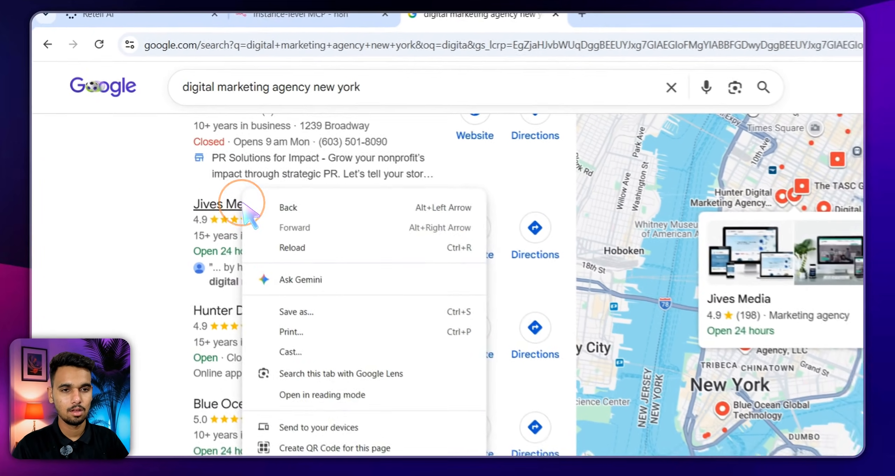
click(113, 165)
right_click(490, 241)
click(530, 263)
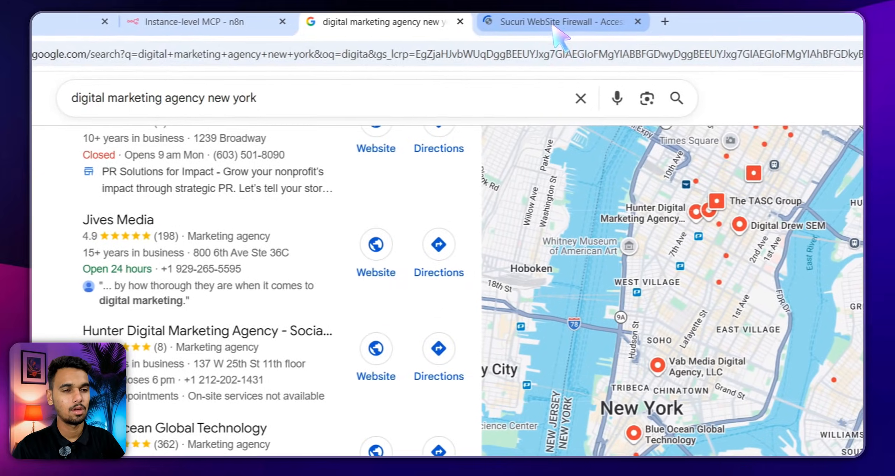
click(657, 15)
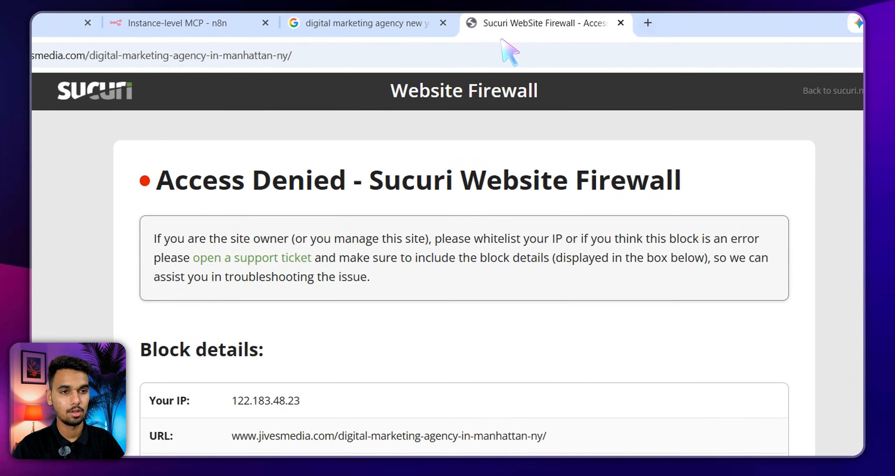
click(615, 23)
Show more local agency results and open Digital Drew SEM's website in a new tab
scroll(614, 25, down, 3)
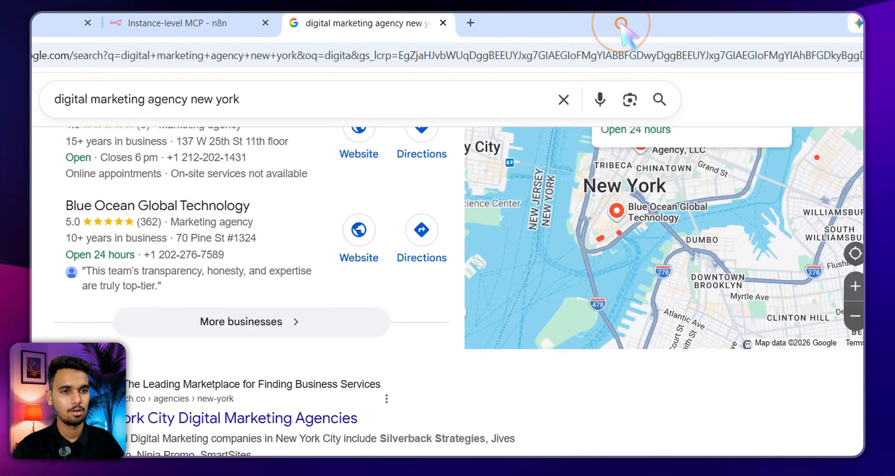
click(264, 320)
scroll(381, 287, down, 10)
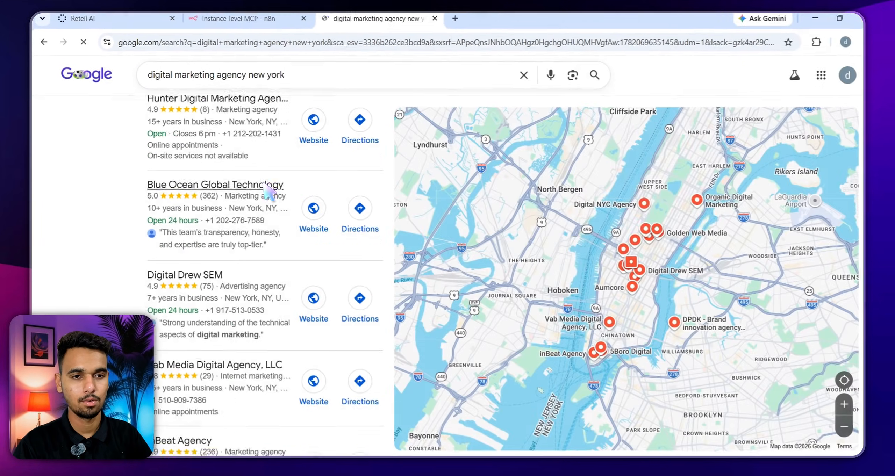
scroll(296, 193, down, 5)
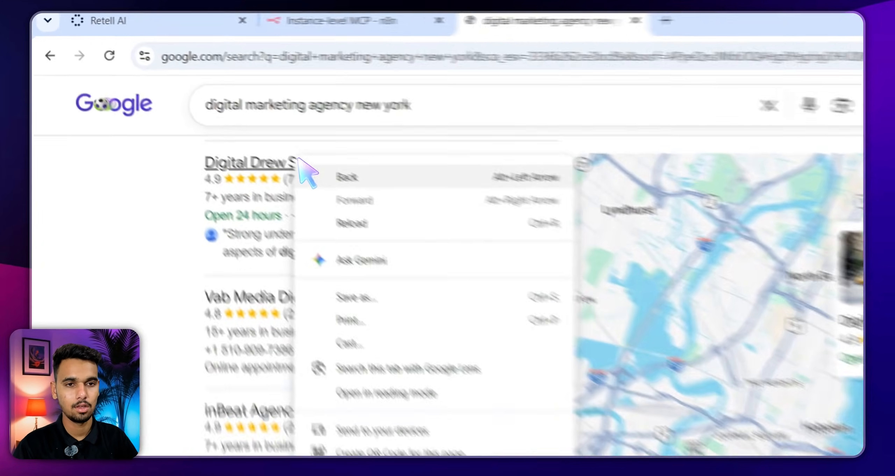
click(63, 116)
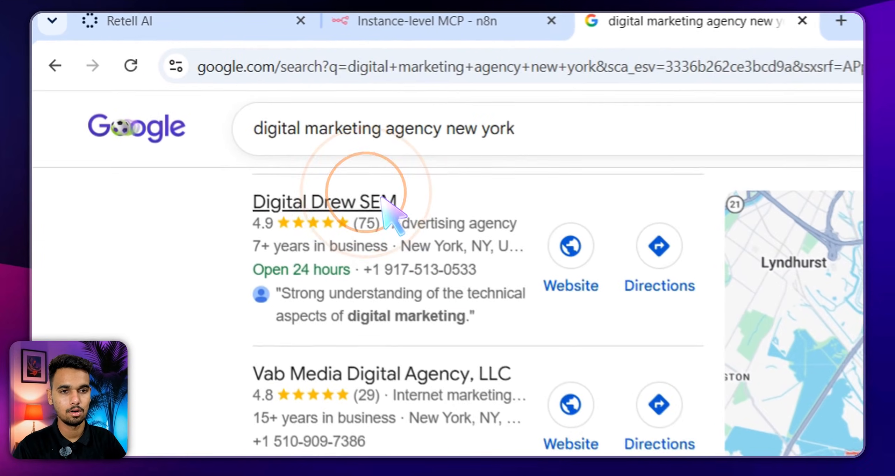
right_click(306, 140)
click(652, 290)
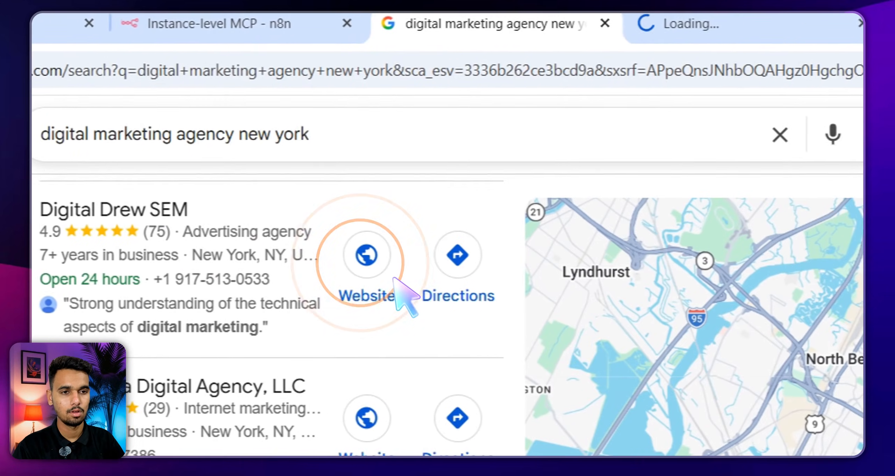
Open the Main Street ROI website in a new tab, then view the Digital Drew SEM site
scroll(683, 266, down, 2)
scroll(325, 402, down, 4)
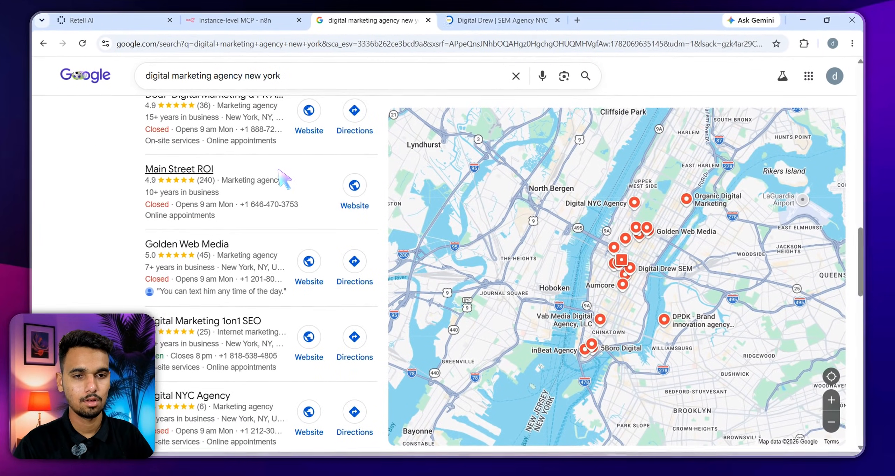
scroll(284, 179, down, 2)
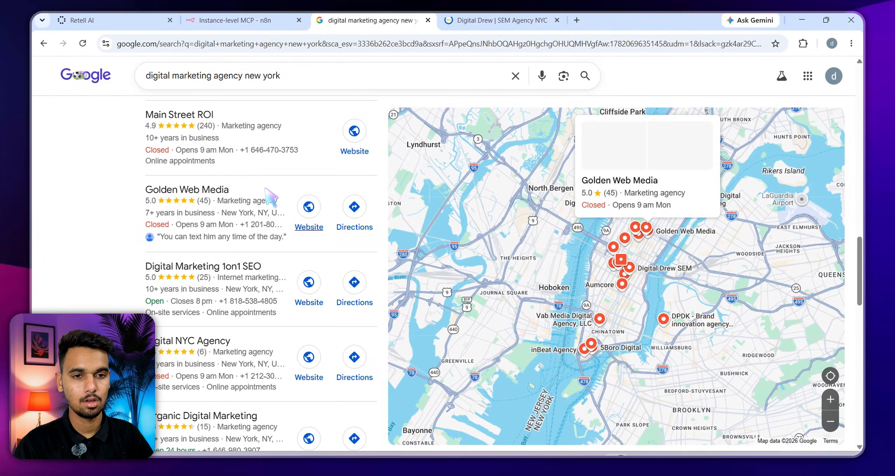
scroll(304, 210, down, 5)
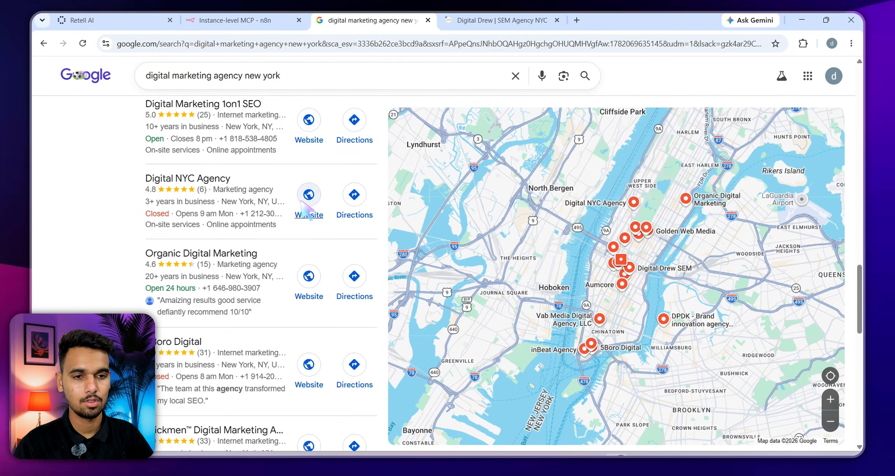
scroll(304, 210, up, 9)
scroll(308, 210, down, 1)
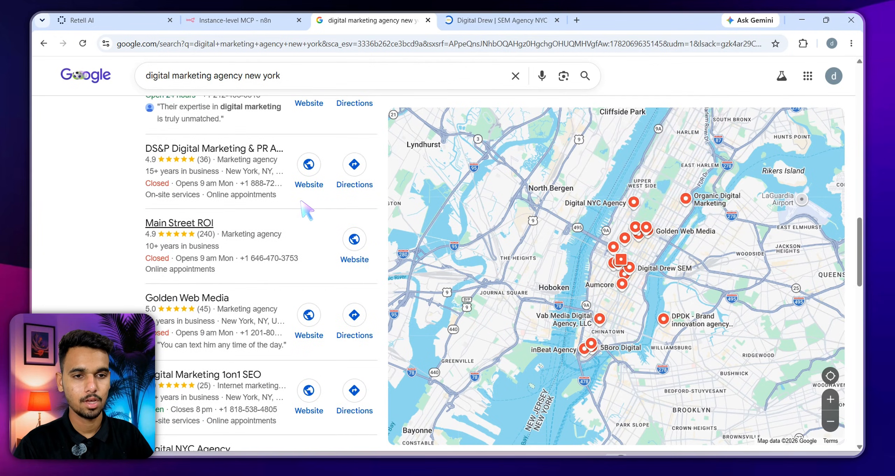
click(395, 251)
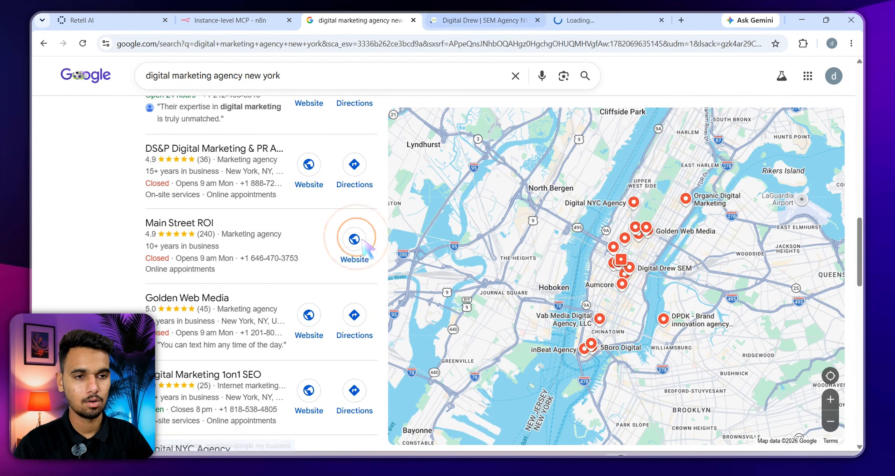
click(480, 20)
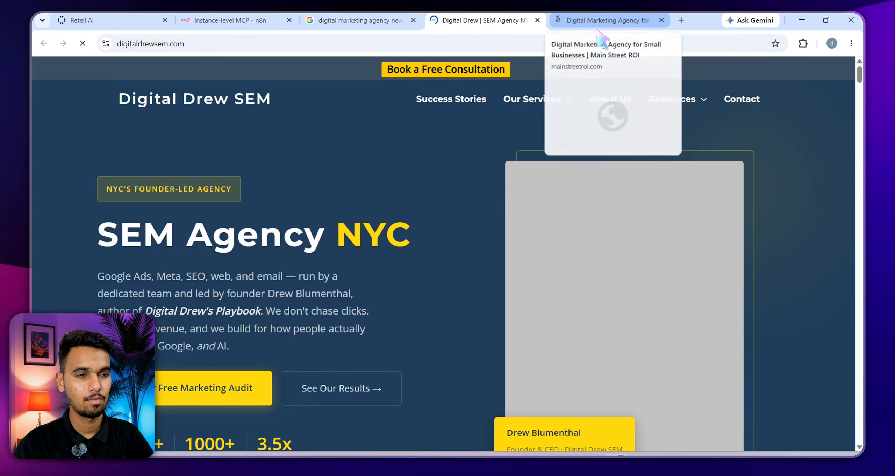
Move the Main Street ROI tab before Digital Drew, skim the Thrive Agency homepage, then return to Claude
drag(596, 21, 505, 38)
scroll(435, 152, down, 15)
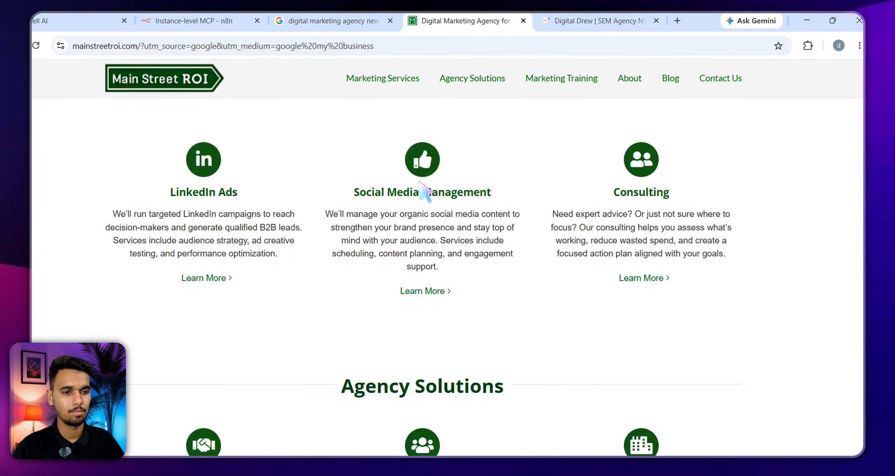
scroll(424, 191, down, 20)
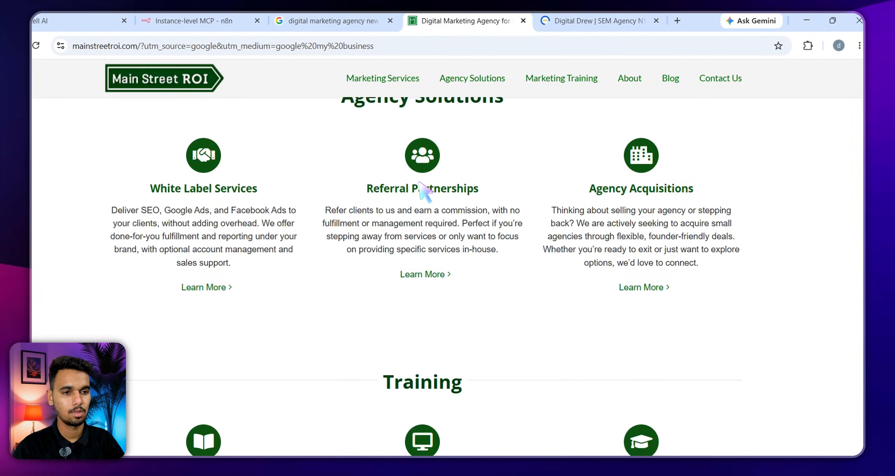
scroll(425, 192, up, 20)
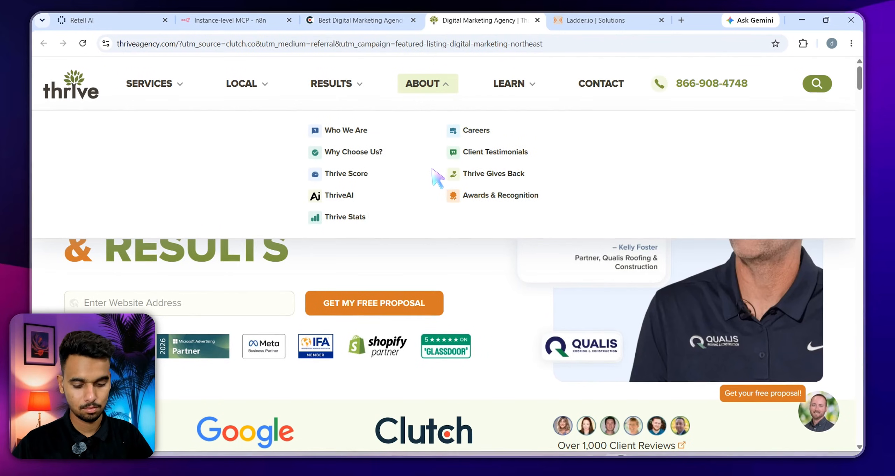
key(ctrl+d)
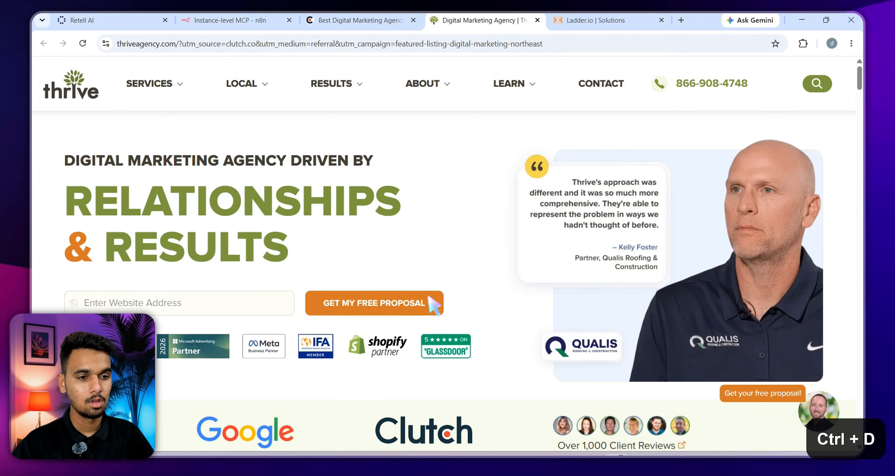
click(312, 217)
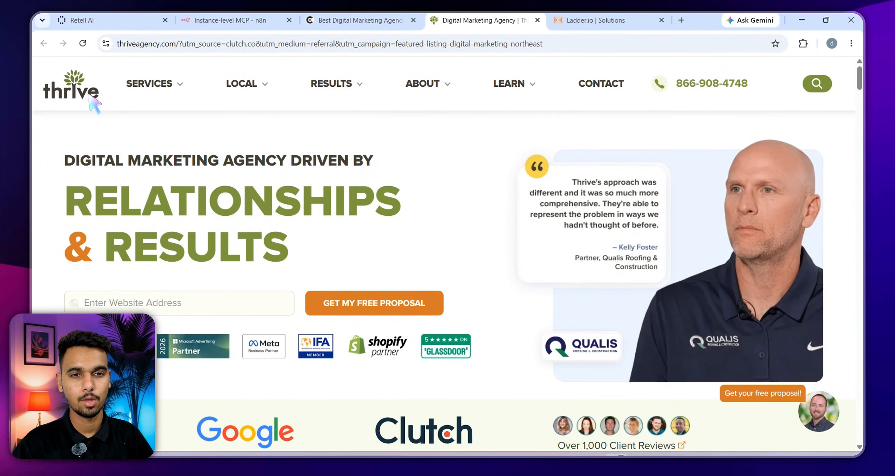
scroll(319, 172, down, 5)
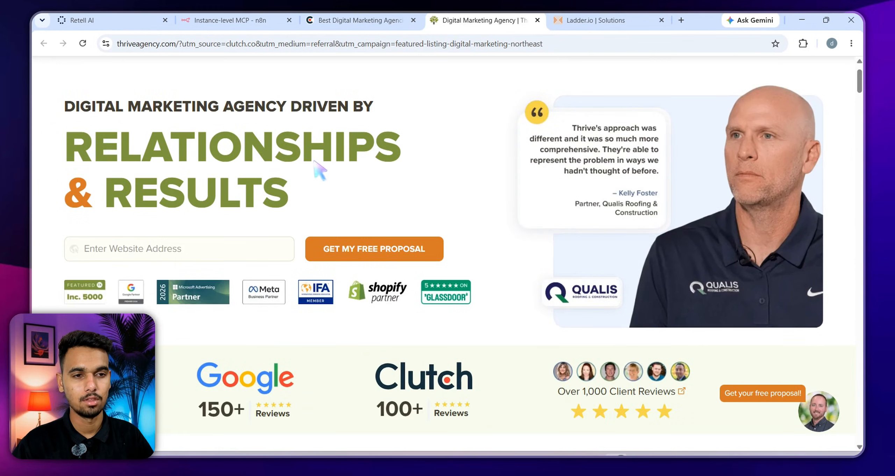
scroll(407, 189, up, 5)
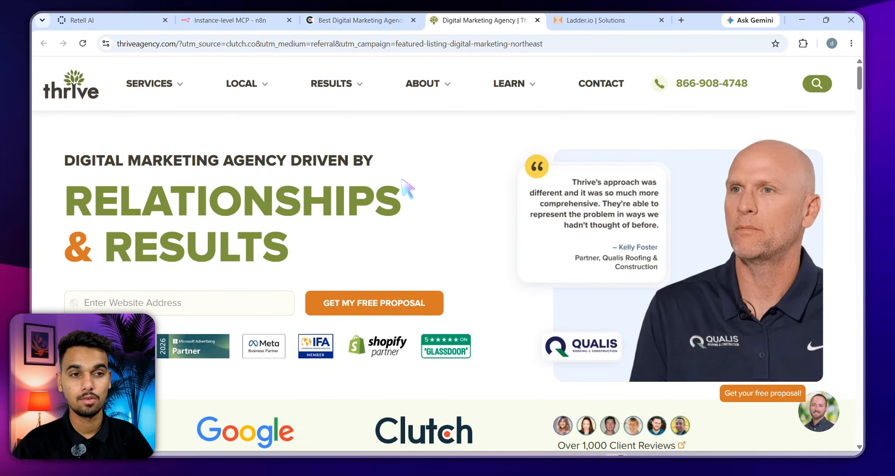
key(alt+Tab)
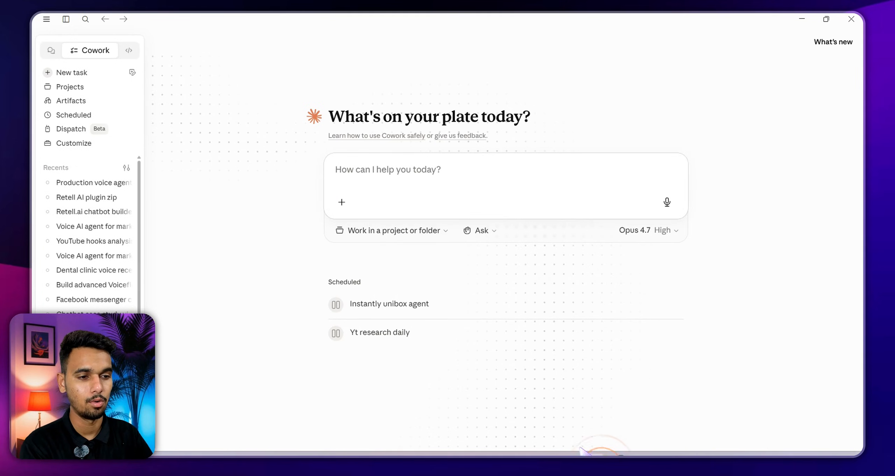
Start a prompt with /ai-bot-developer and dictate a request for an advanced voice agent for a New York marketing agency
click(381, 184)
text(/)
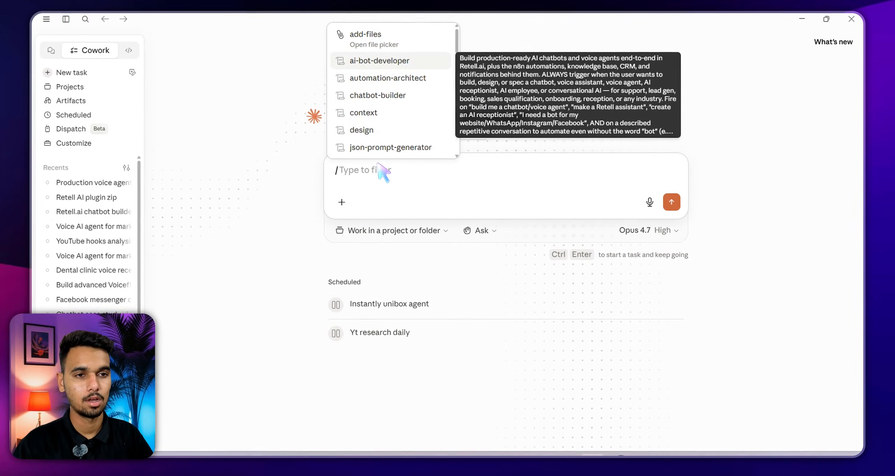
key(Return)
click(368, 71)
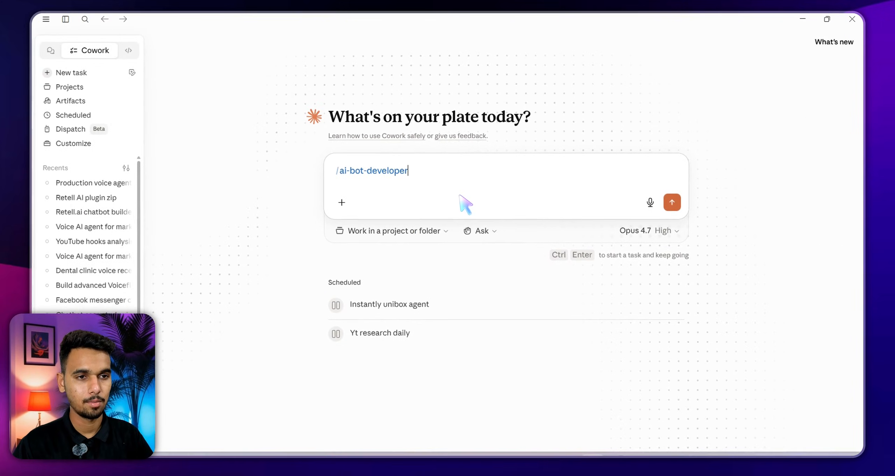
key(BackSpace)
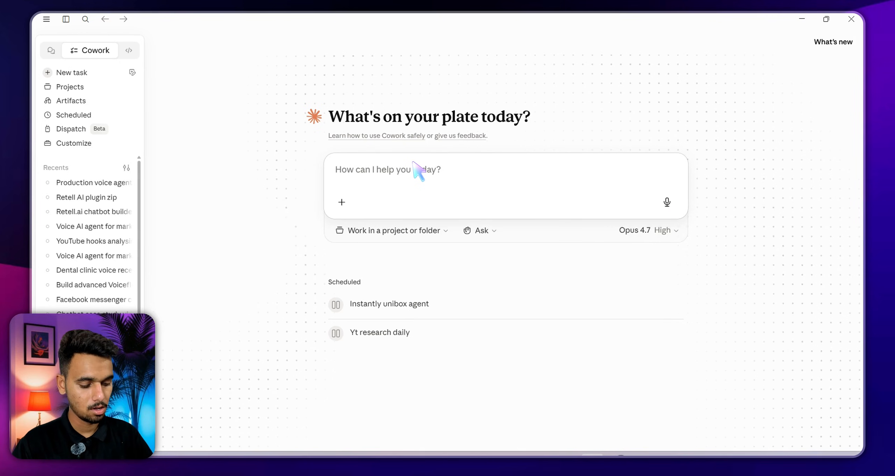
text(/)
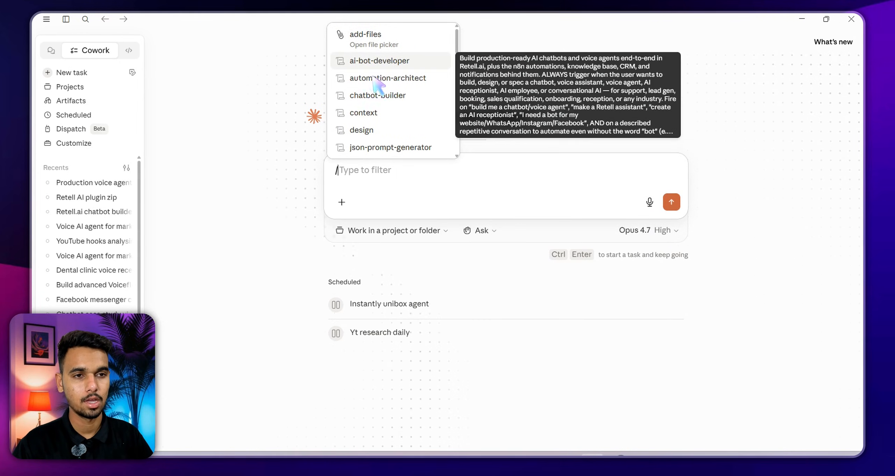
scroll(378, 75, down, 10)
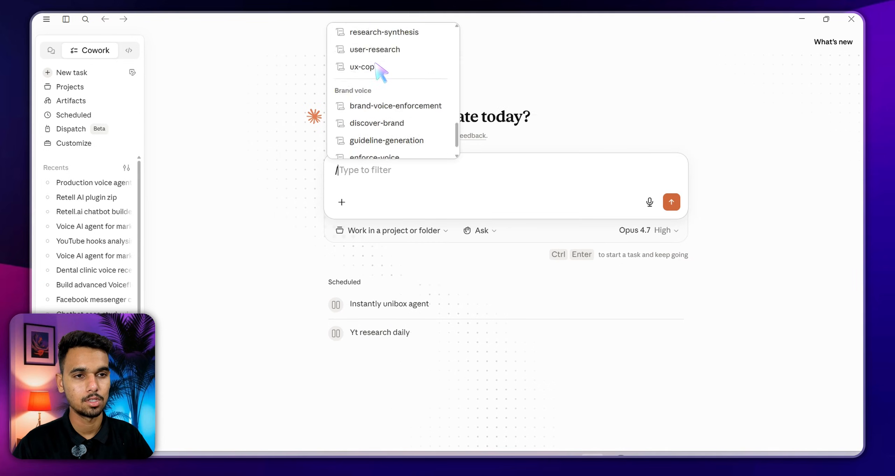
scroll(379, 70, up, 15)
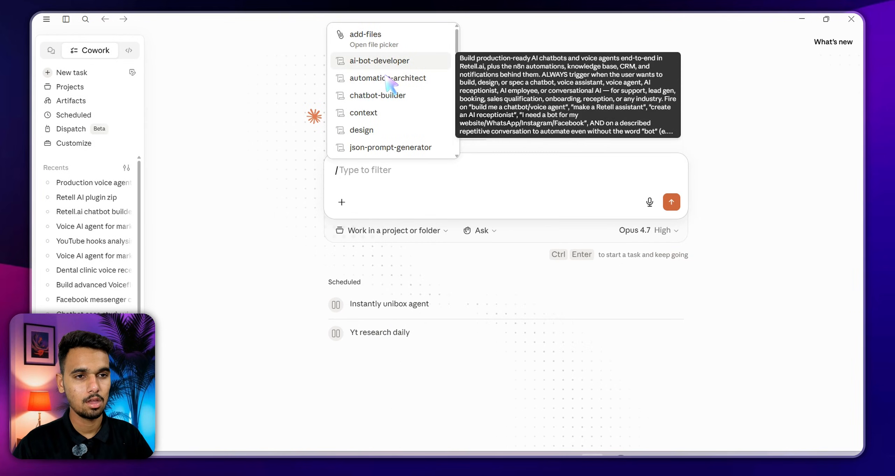
click(377, 63)
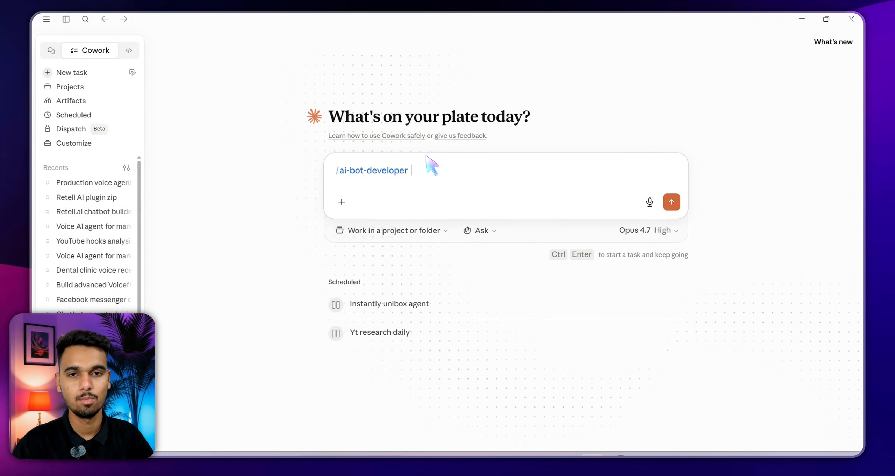
key(ctrl+super)
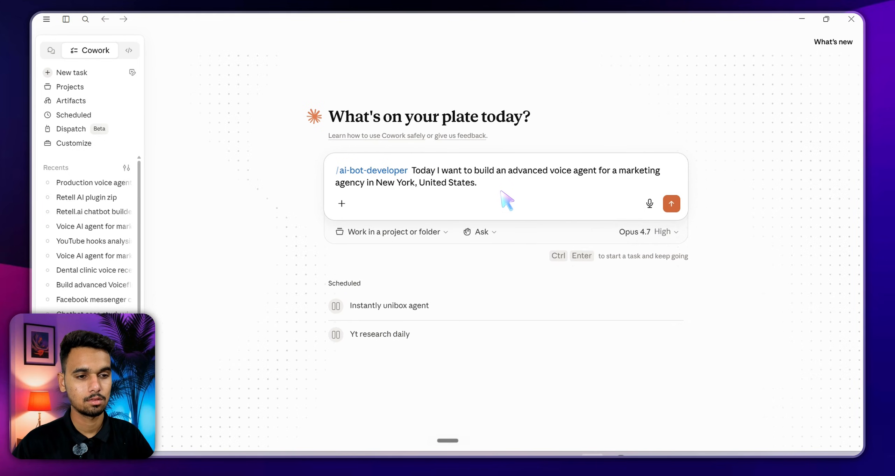
key(ctrl+d)
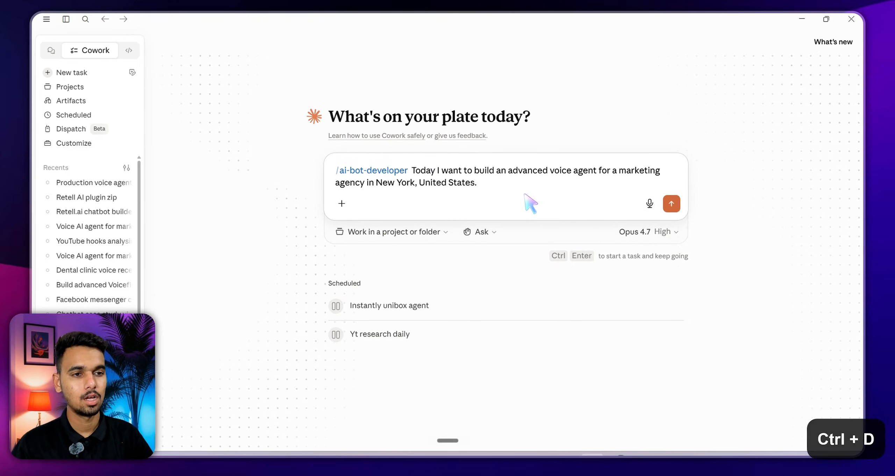
click(654, 232)
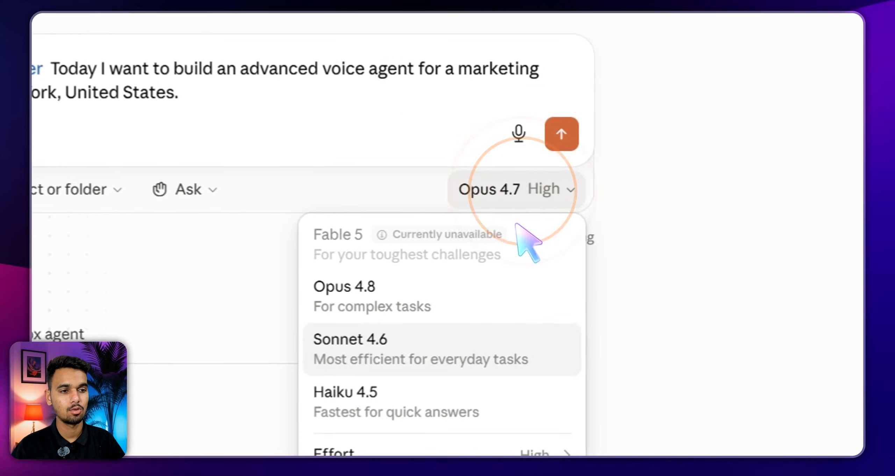
mouse_move(413, 454)
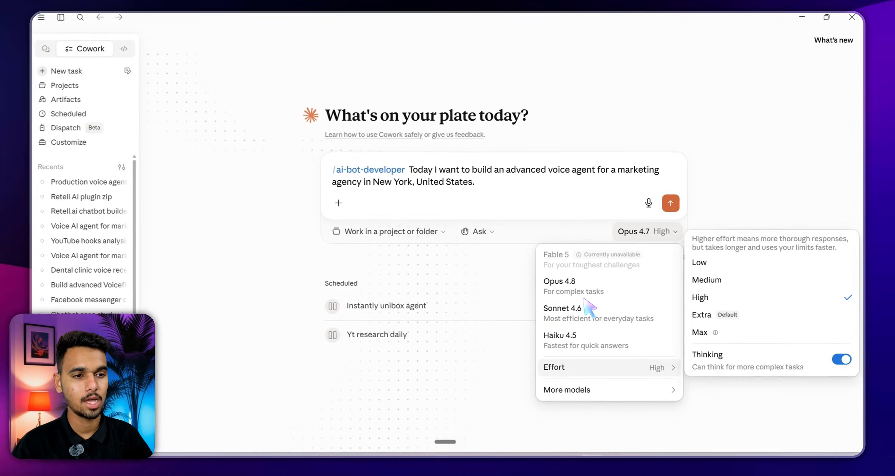
mouse_move(591, 389)
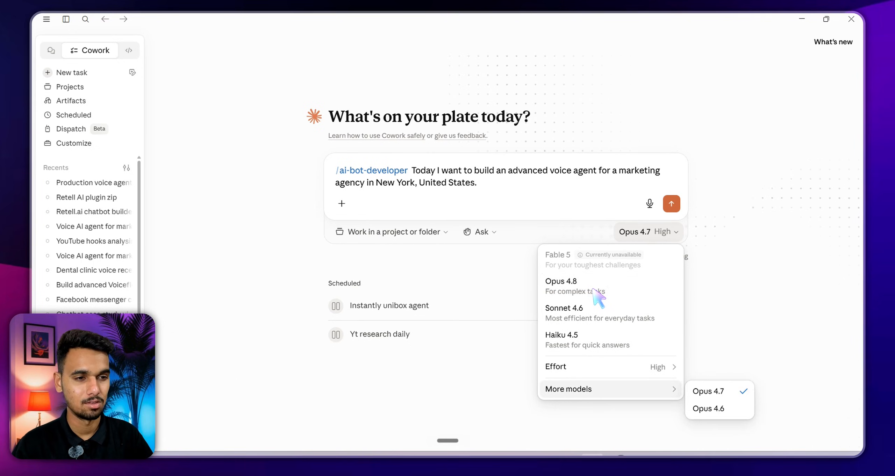
click(608, 402)
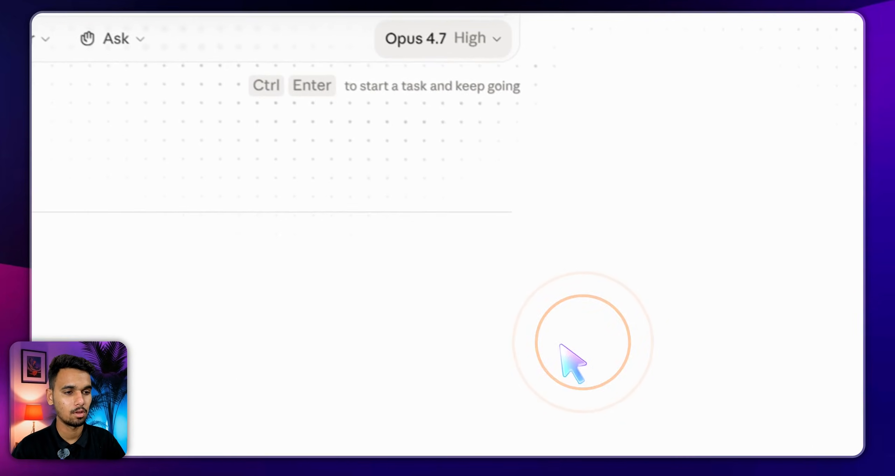
click(637, 233)
mouse_move(376, 374)
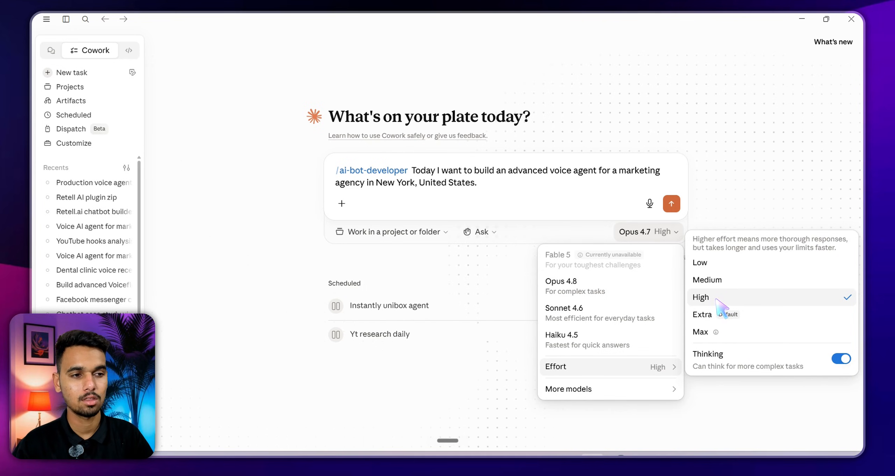
click(722, 302)
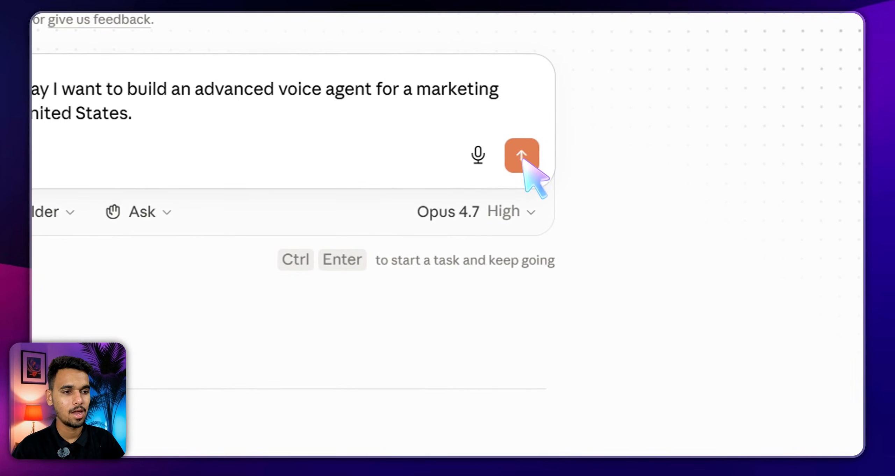
Submit the /ai-bot-developer voice-agent prompt and wait for the first interview question on the agent's main job
click(522, 158)
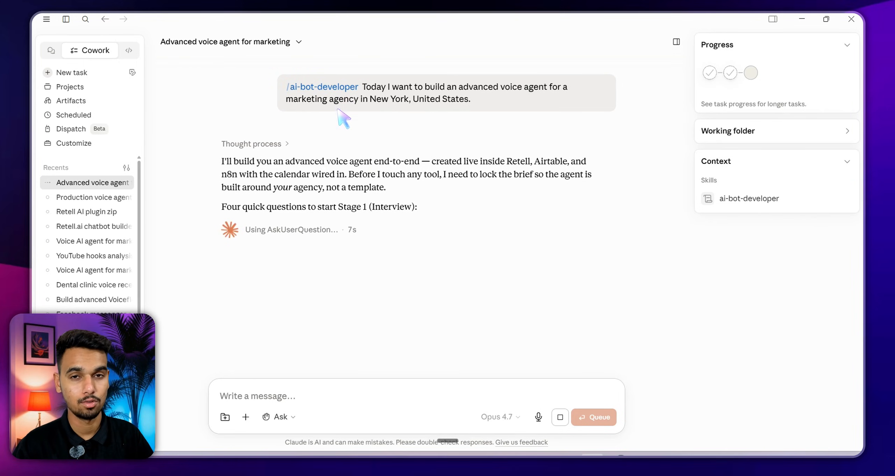
click(385, 158)
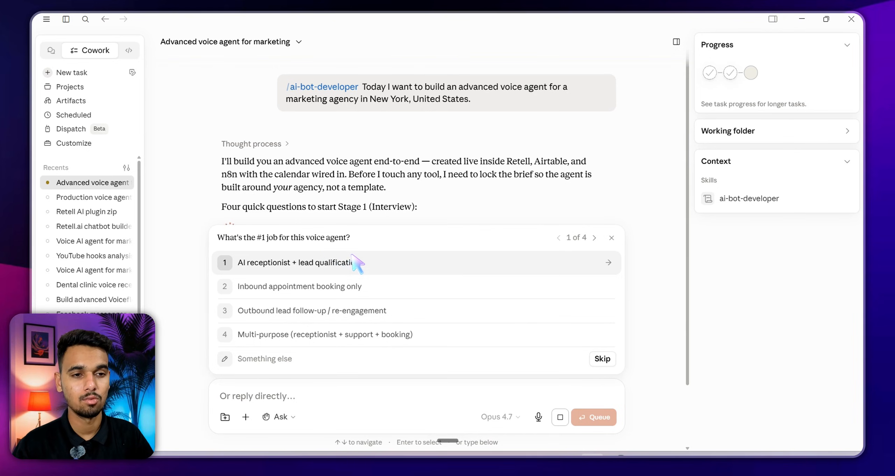
Answer: AI receptionist + lead qualification, full-service agency, all four integrations (calendar, CRM, notifications, knowledge base), minimum budget
click(279, 270)
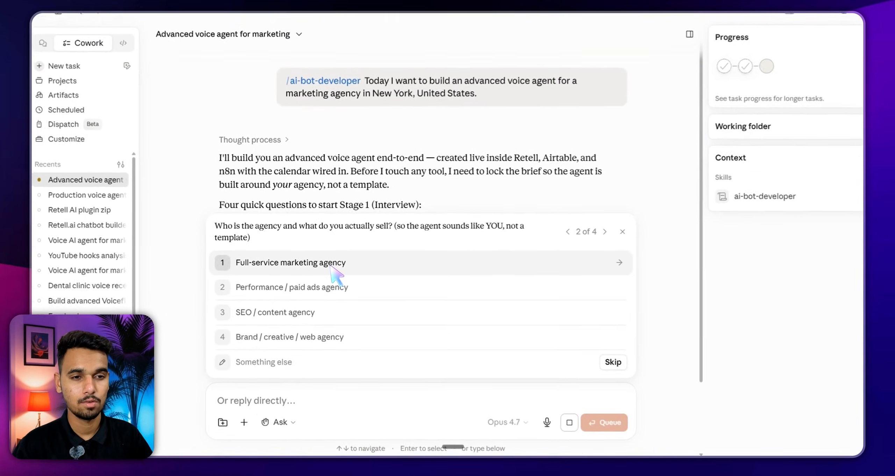
click(331, 266)
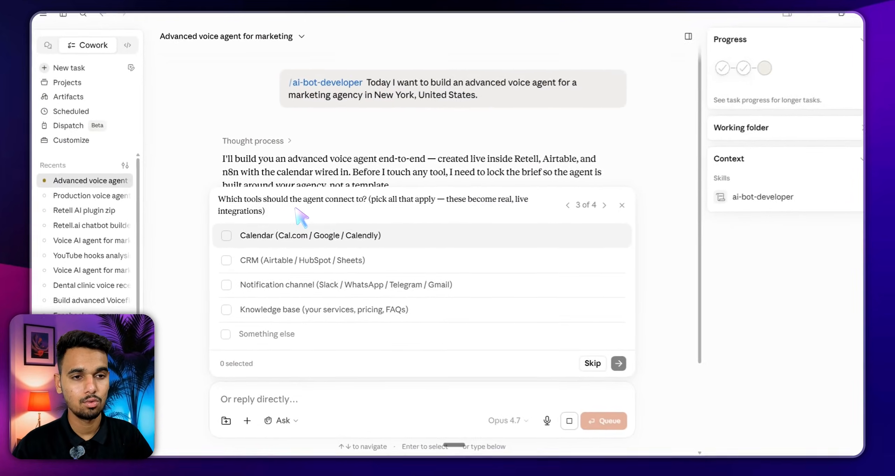
click(365, 232)
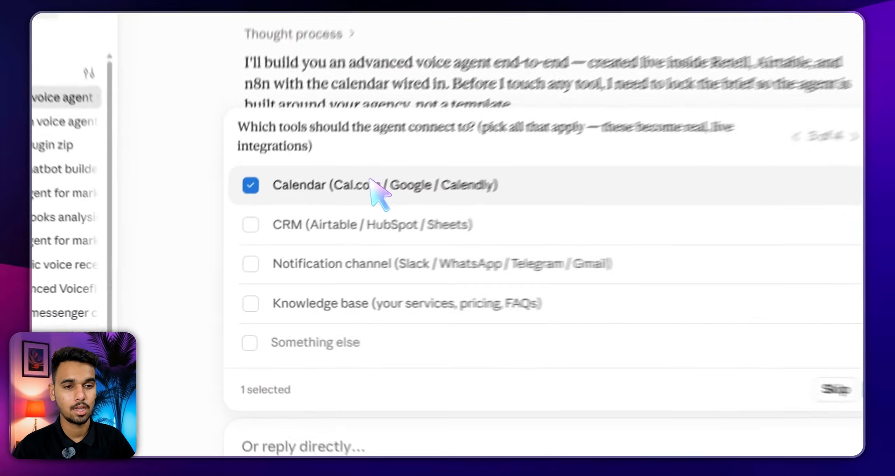
key(Down)
key(Return)
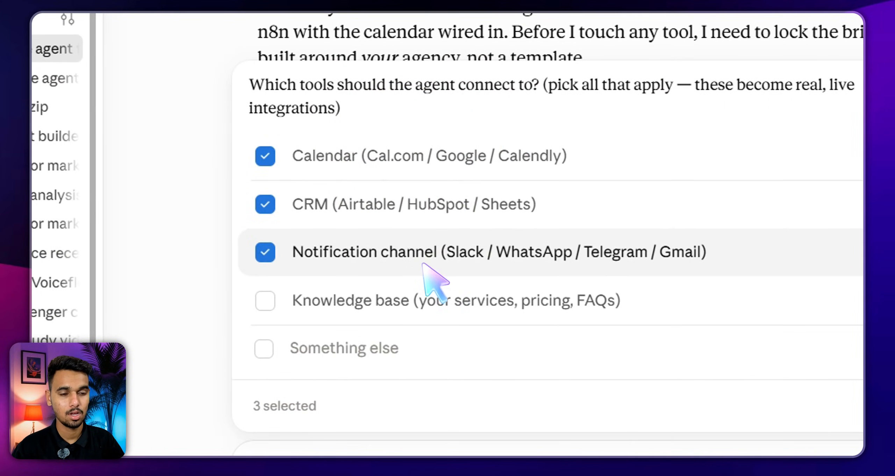
click(369, 278)
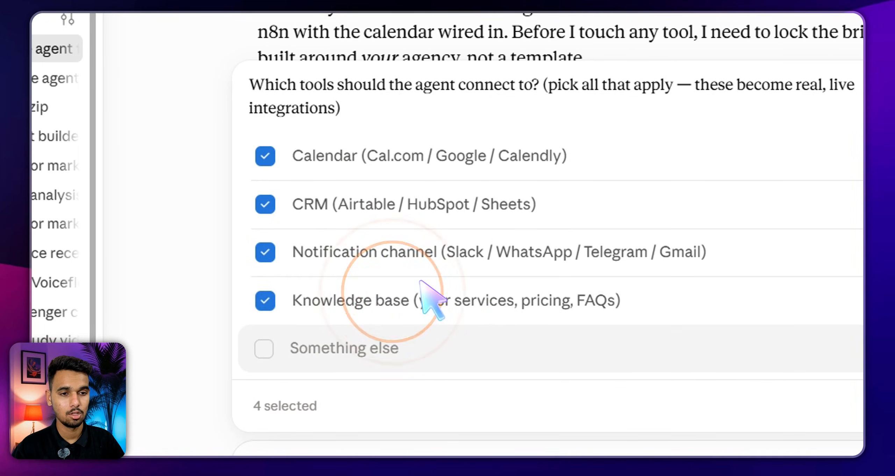
click(783, 306)
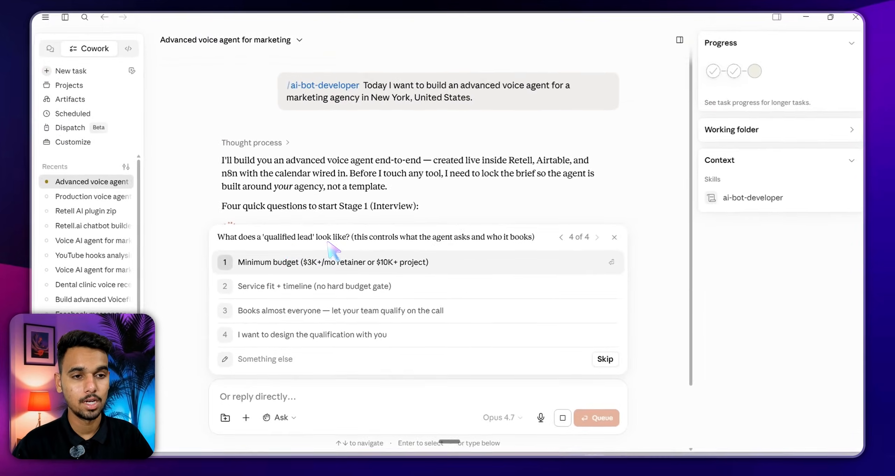
click(330, 271)
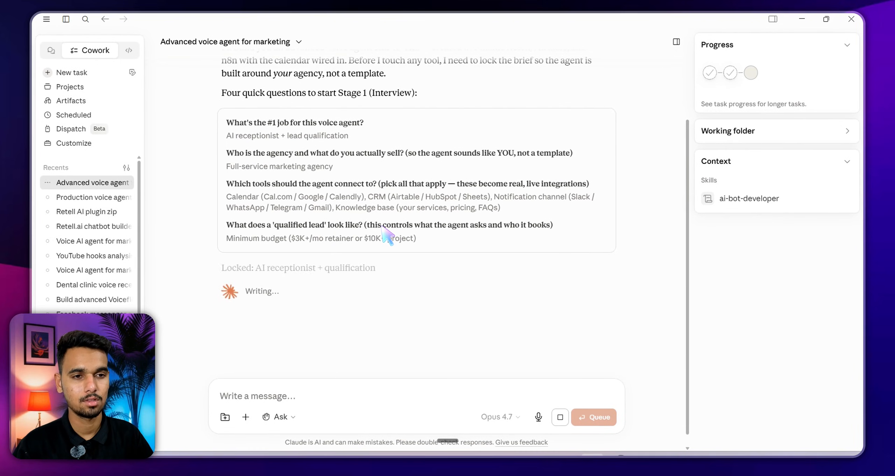
Review the remaining questions, dictate a custom answer for the agency and assistant names, then bring up the Thrive site
scroll(386, 234, down, 2)
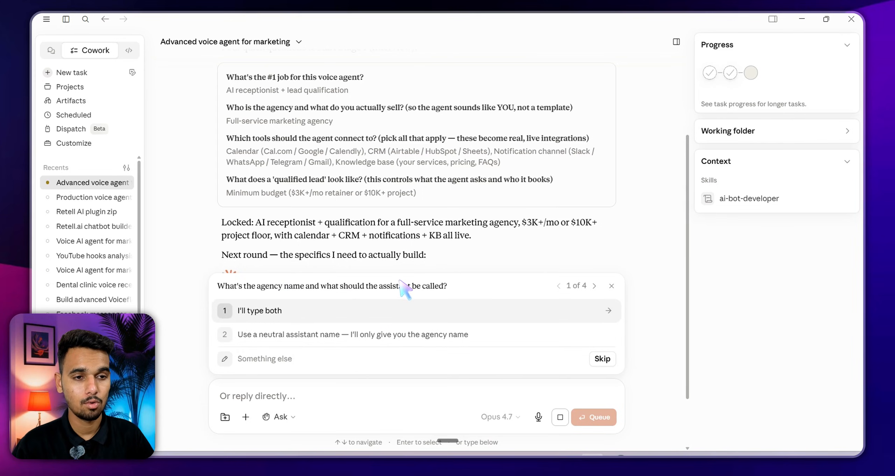
key(Down)
key(Down)
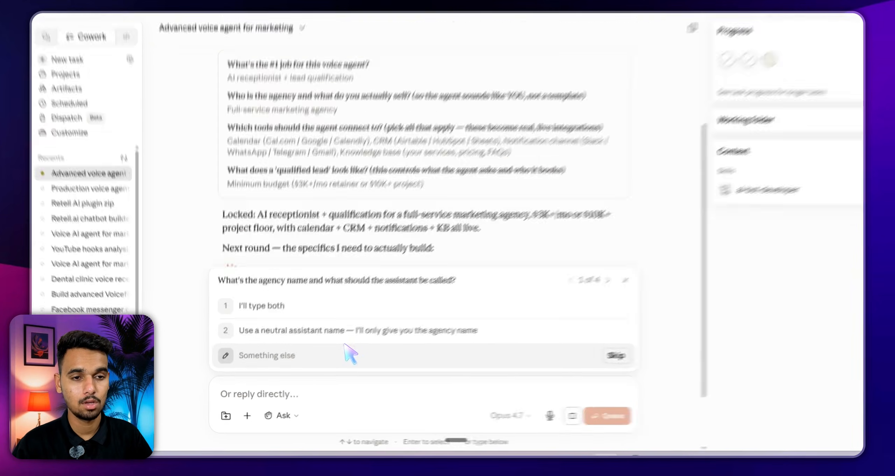
click(305, 364)
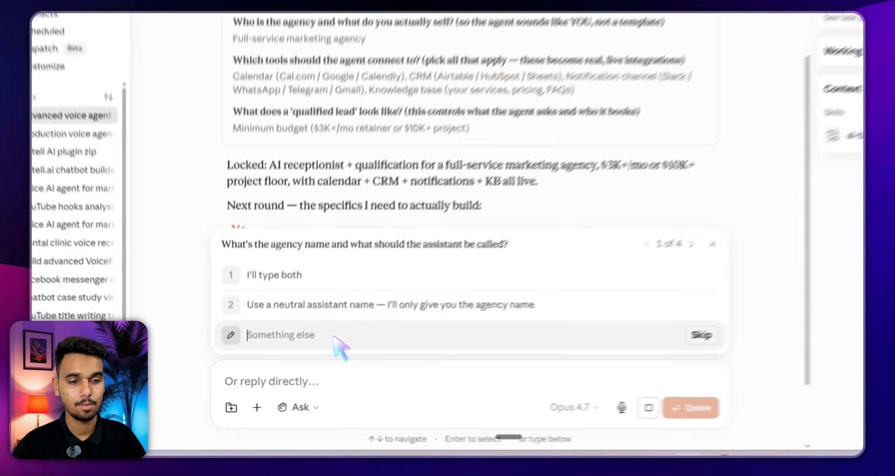
key(ctrl+super)
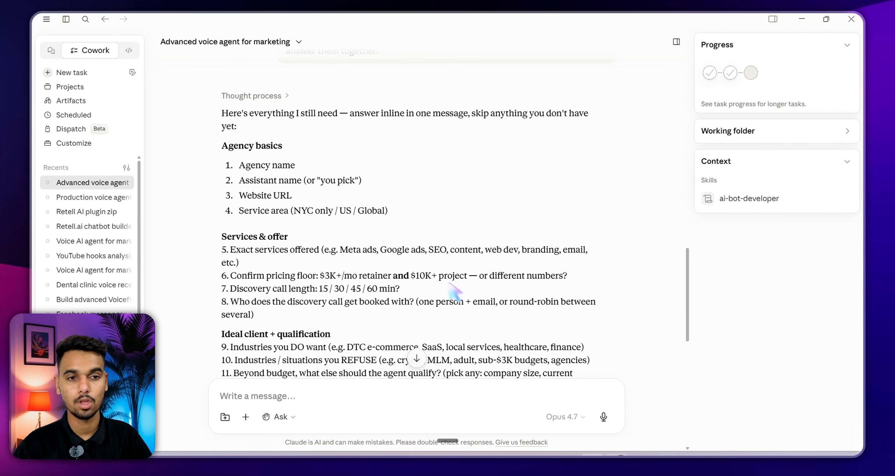
click(617, 456)
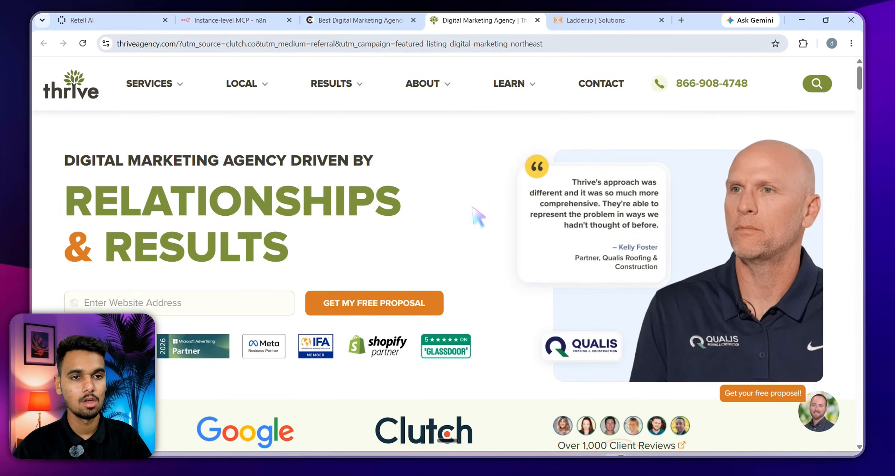
Copy the Thrive Agency URL from the address bar and move to the new Claude chat tab
double_click(175, 44)
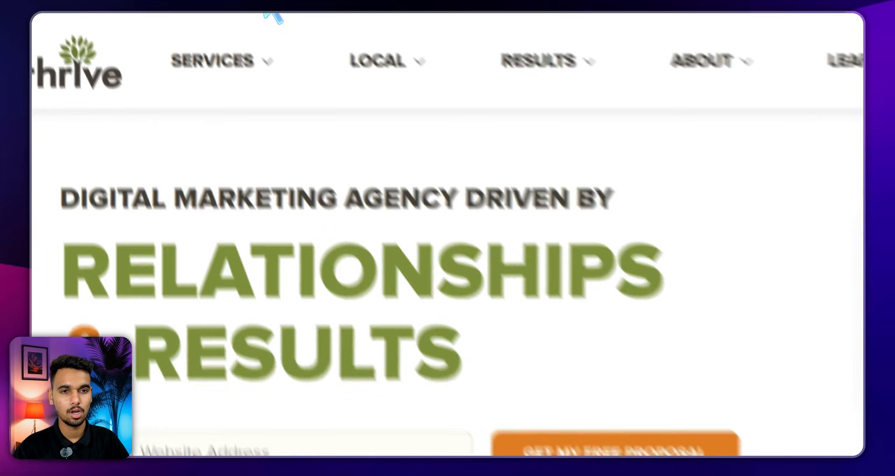
right_click(137, 45)
click(166, 146)
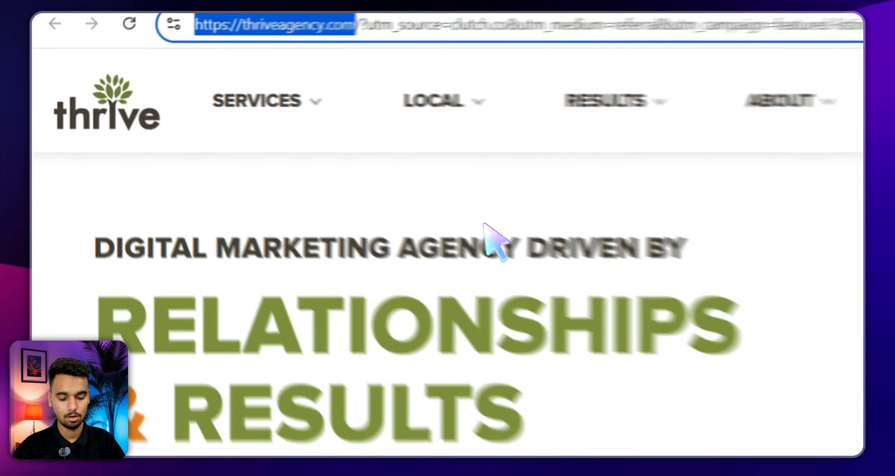
key(ctrl+shift+Tab)
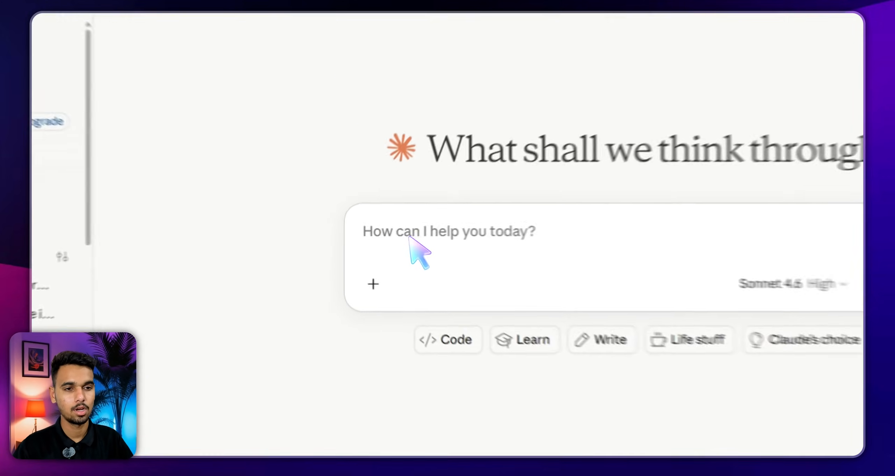
click(410, 238)
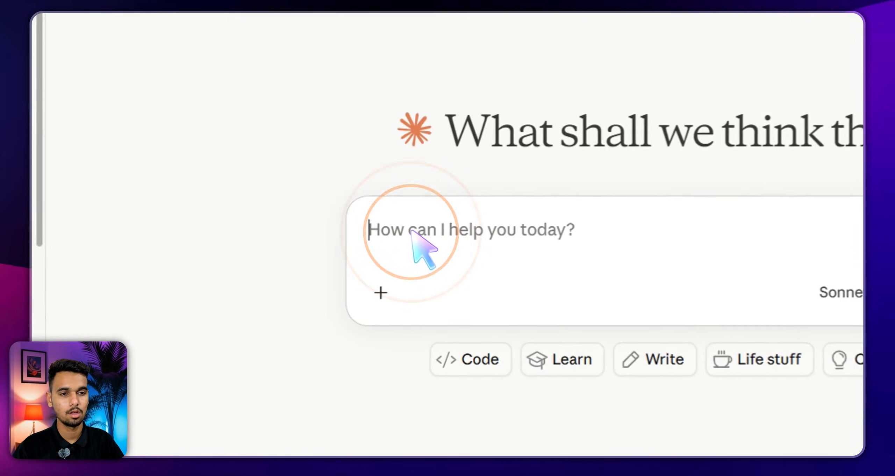
right_click(410, 238)
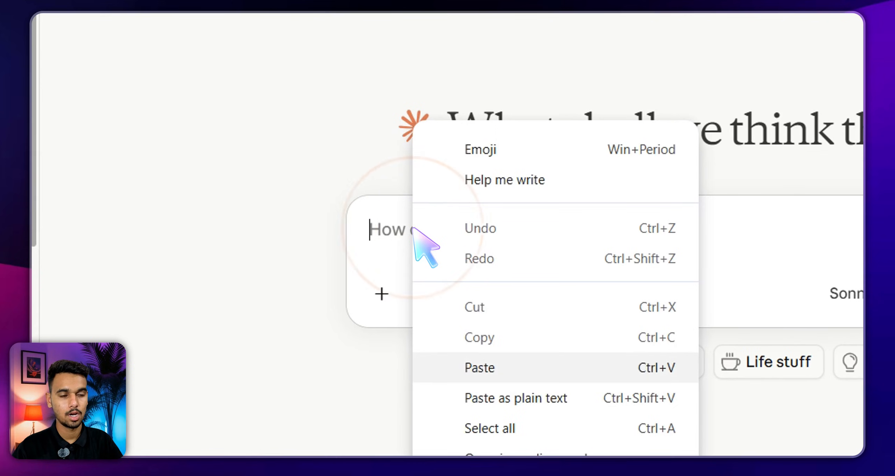
click(479, 368)
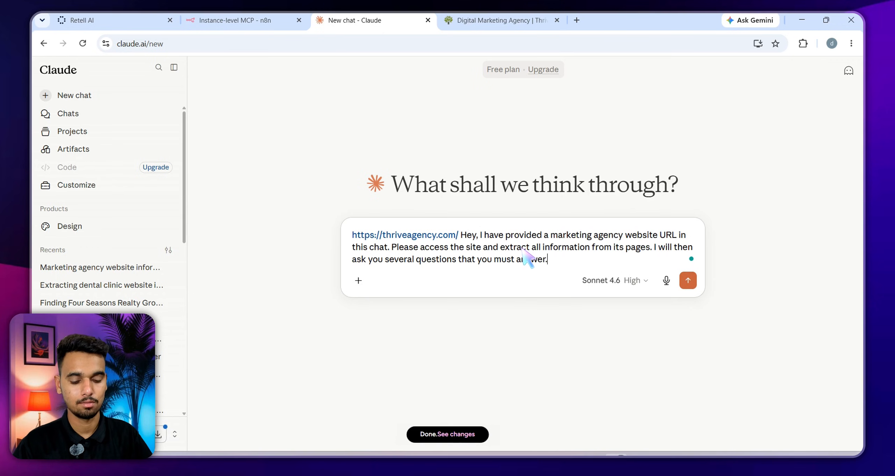
key(ctrl+d)
key(Return)
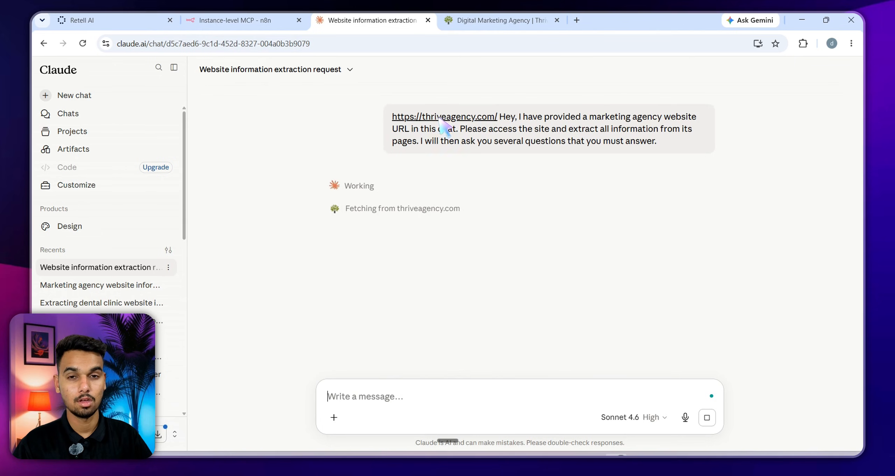
mouse_move(593, 458)
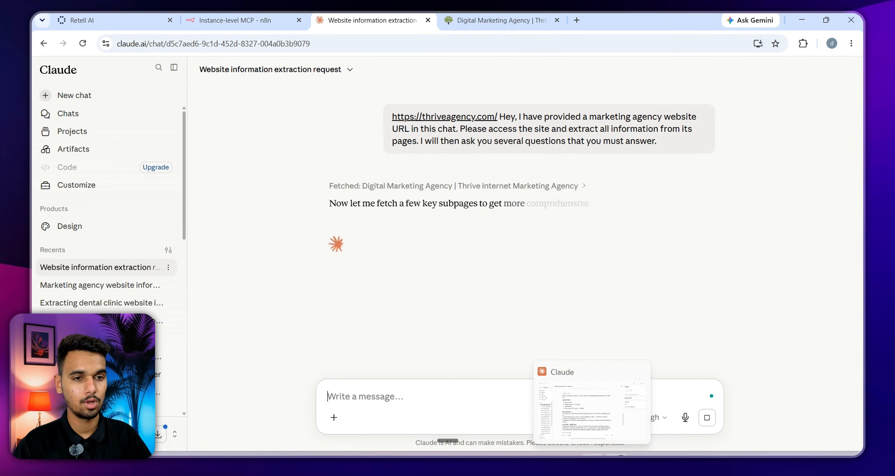
click(592, 457)
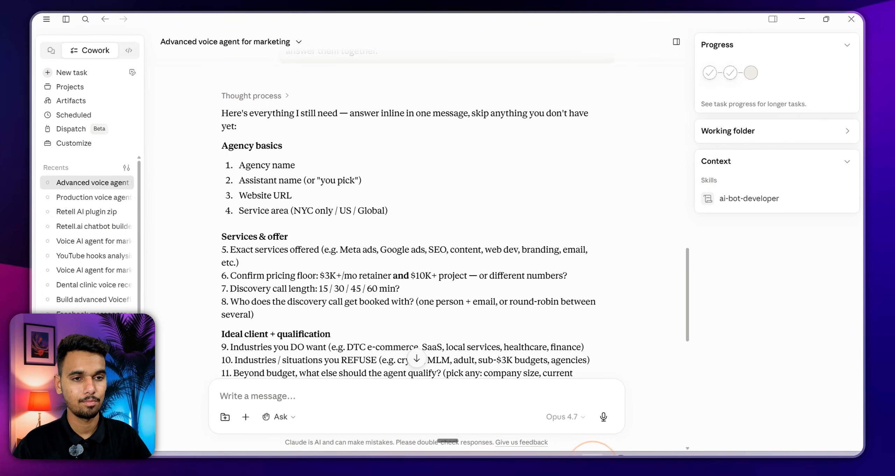
Copy the agency questions from 'Agency basics' down to item 19, the knowledge base item
drag(222, 144, 254, 145)
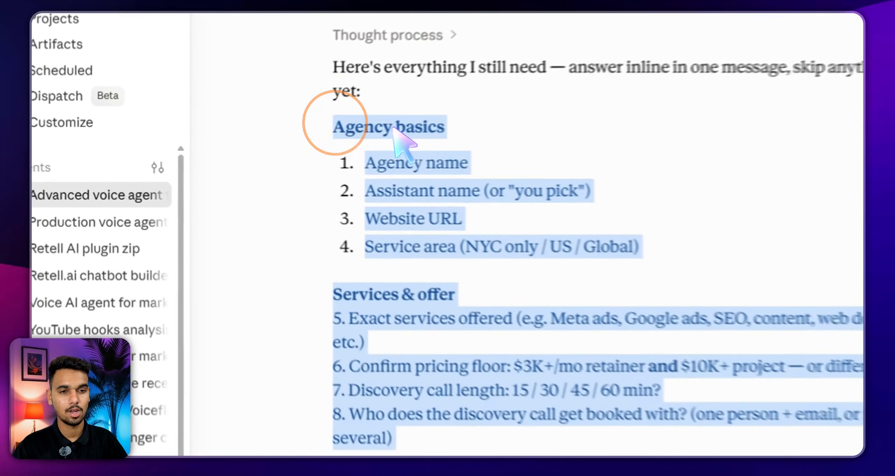
drag(395, 129, 375, 211)
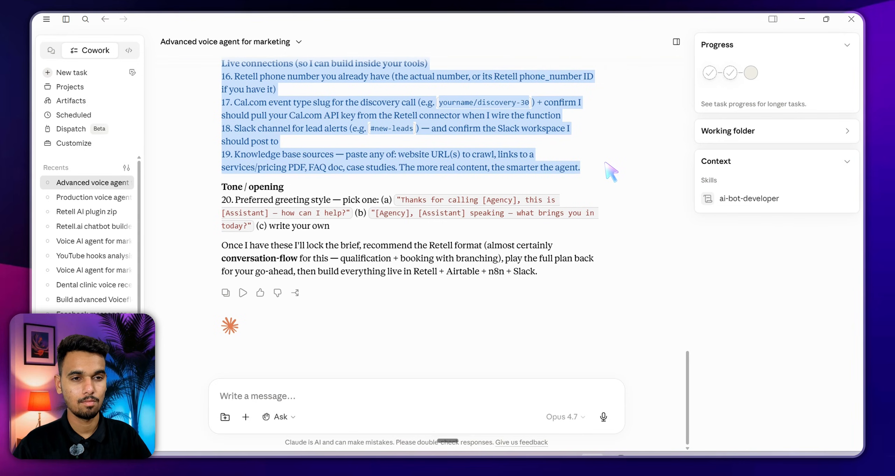
mouse_move(605, 162)
mouse_down()
mouse_move(610, 169)
mouse_move(597, 167)
mouse_up()
right_click(420, 129)
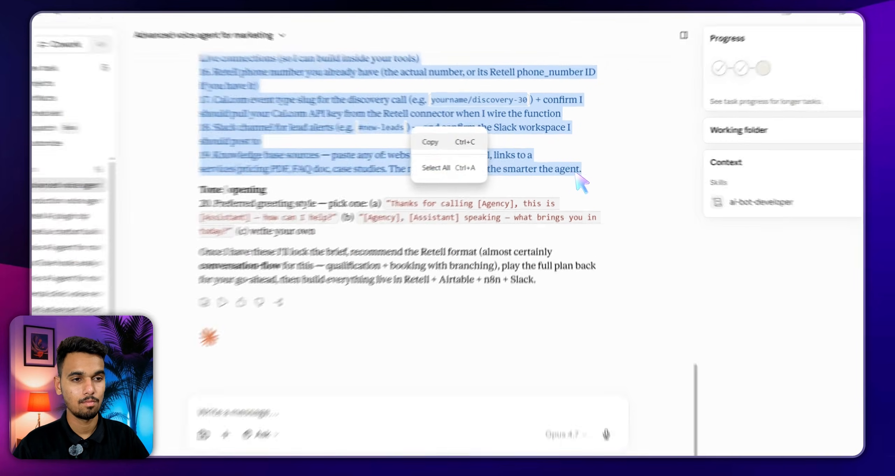
click(440, 142)
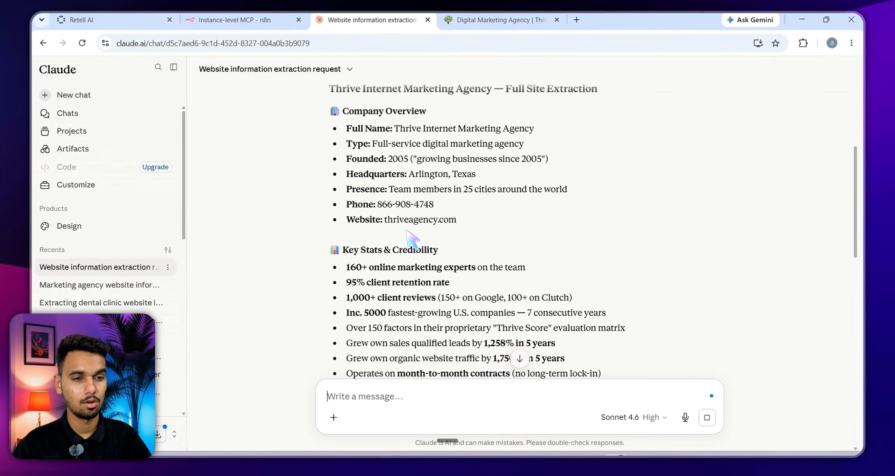
Review Thrive's AI differentiators, like ThriveAI and Thrive Score, and begin dictating a new message
scroll(411, 147, down, 15)
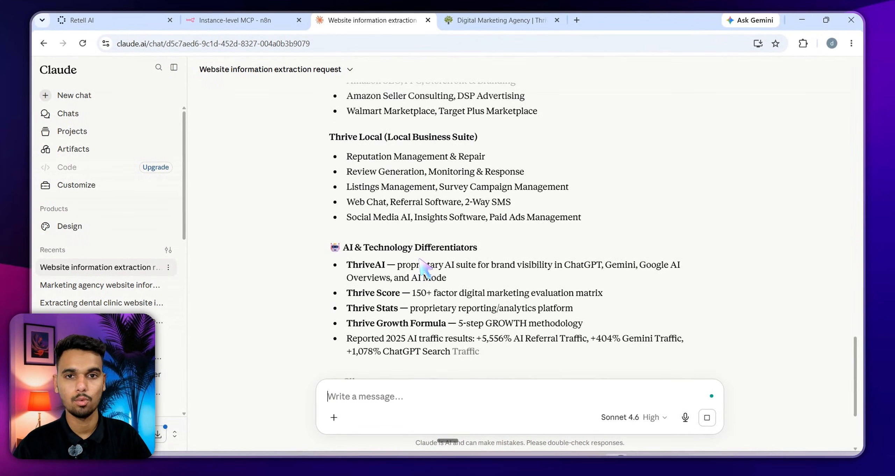
click(370, 387)
key(ctrl+super)
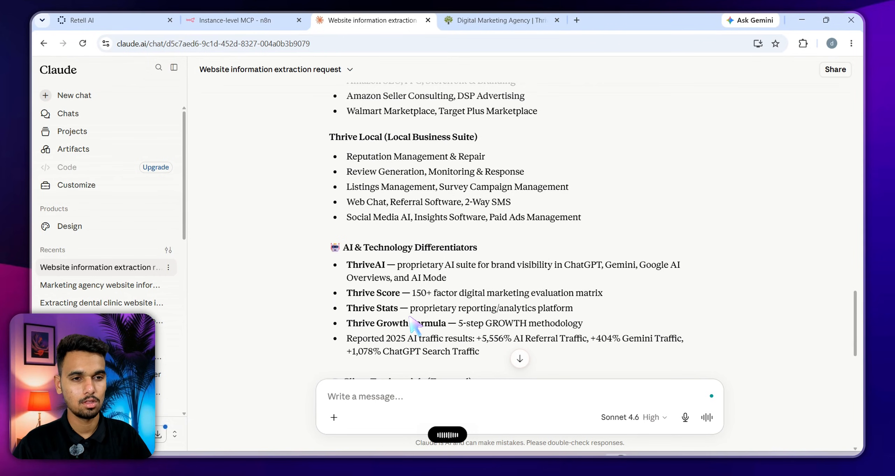
scroll(414, 324, down, 1)
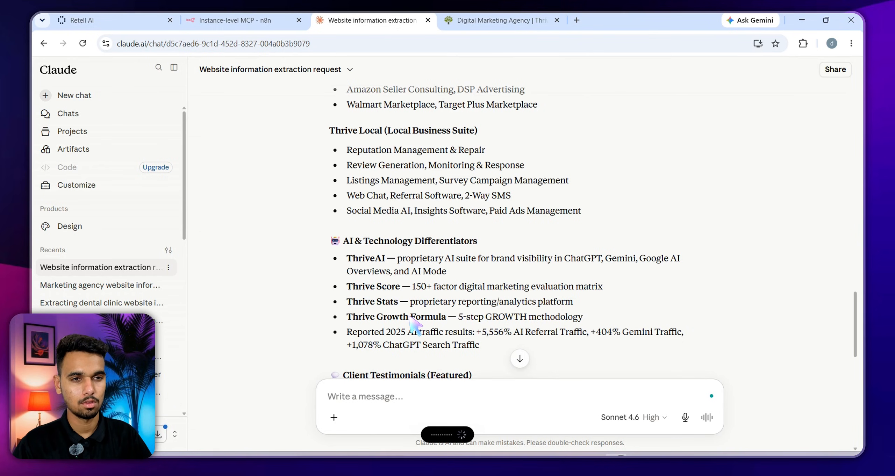
Paste the copied agency questions below the dictated text and send them to Claude
key(shift+Return)
key(shift+Return)
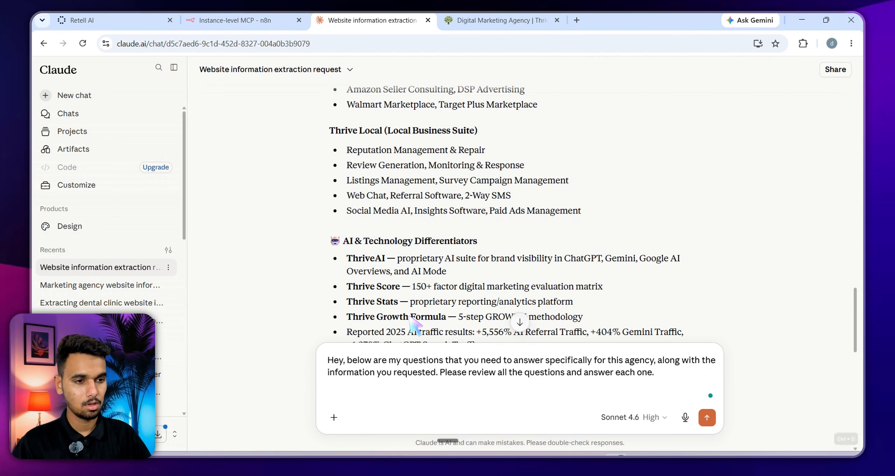
key(ctrl+v)
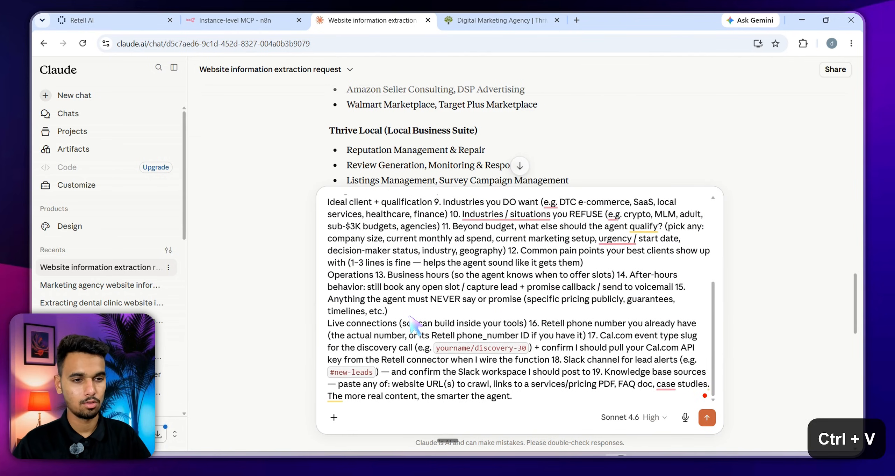
key(Return)
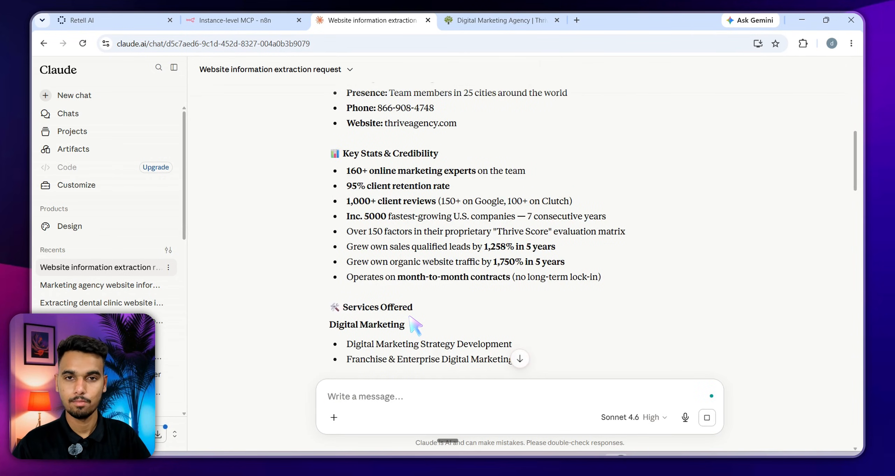
scroll(416, 326, down, 20)
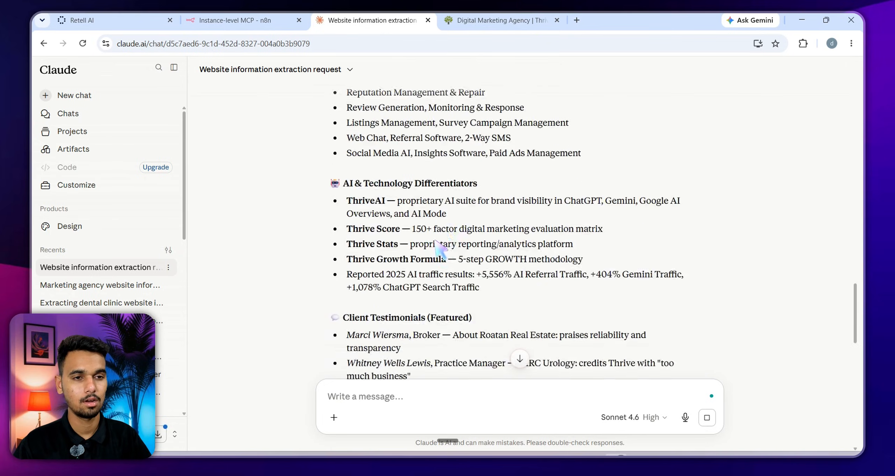
scroll(413, 210, down, 2)
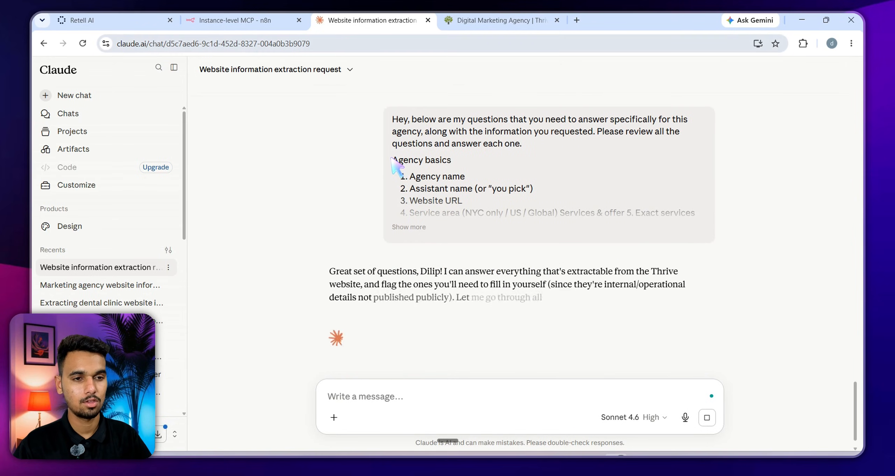
scroll(406, 146, down, 6)
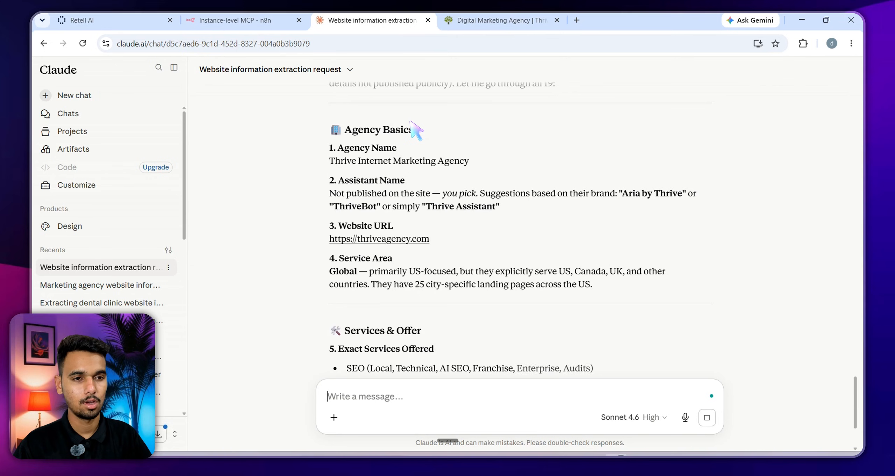
scroll(416, 131, down, 5)
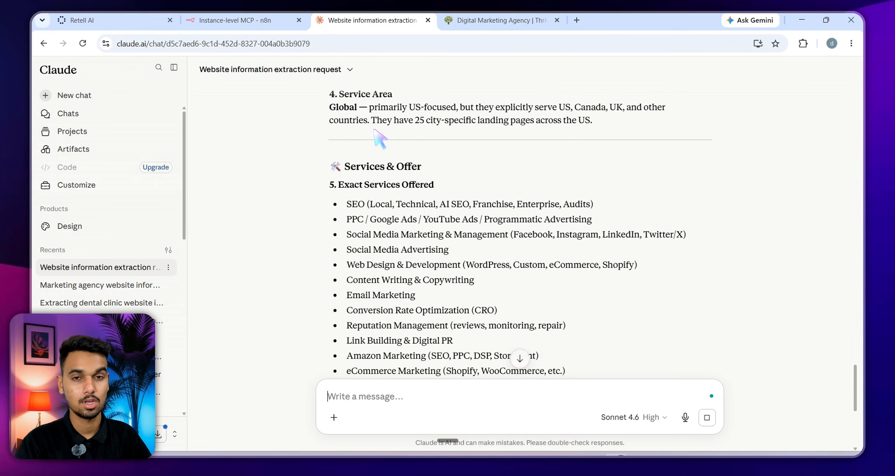
scroll(426, 173, down, 10)
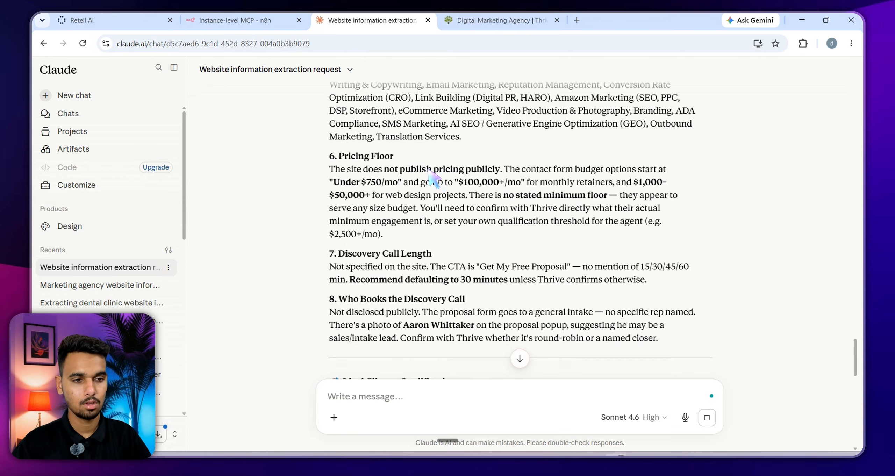
key(ctrl+d)
scroll(454, 196, up, 15)
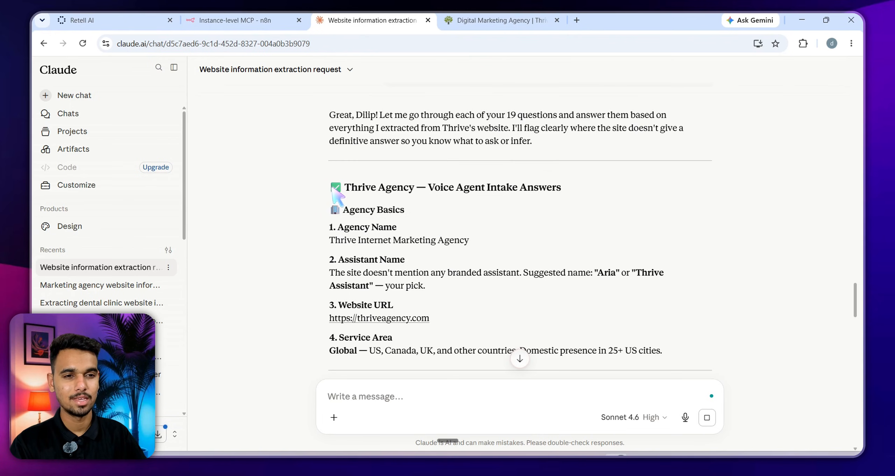
Scroll through Claude's Thrive Agency intake answer sheet, trying trial selections of its text
drag(333, 191, 576, 176)
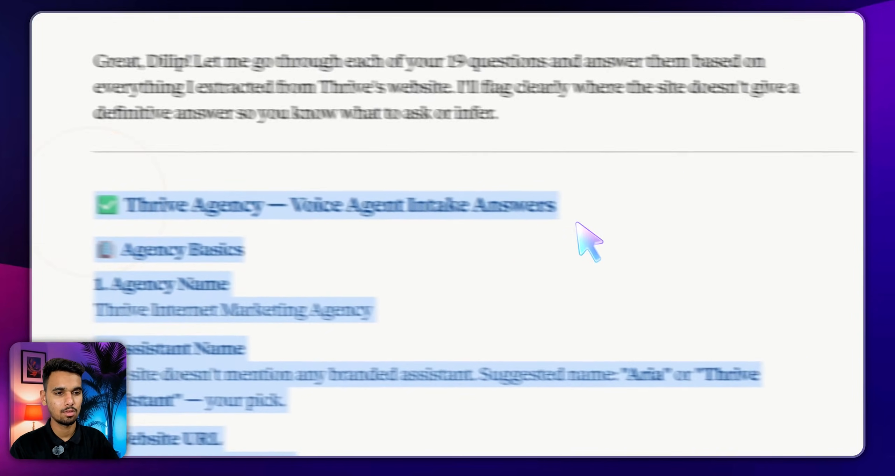
scroll(533, 330, down, 20)
click(599, 234)
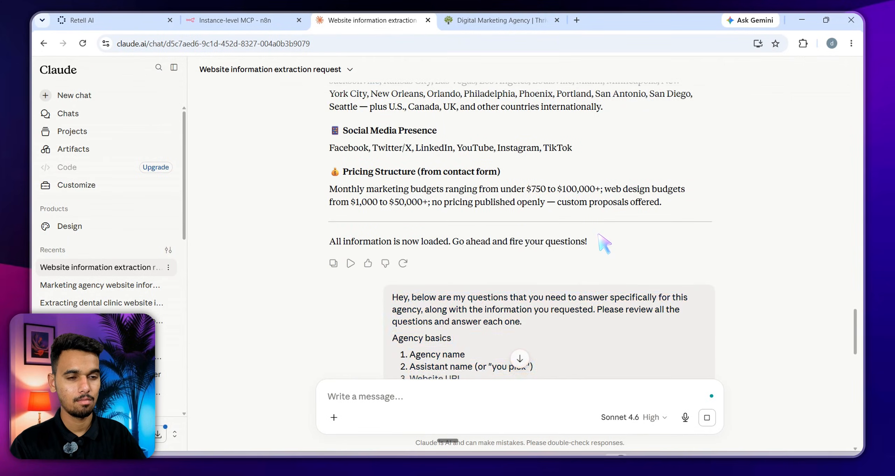
scroll(599, 234, down, 10)
click(438, 209)
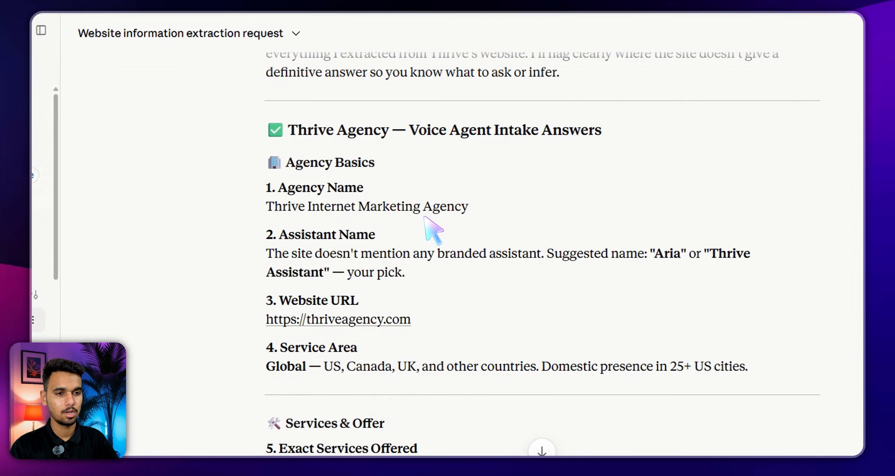
key(super+a)
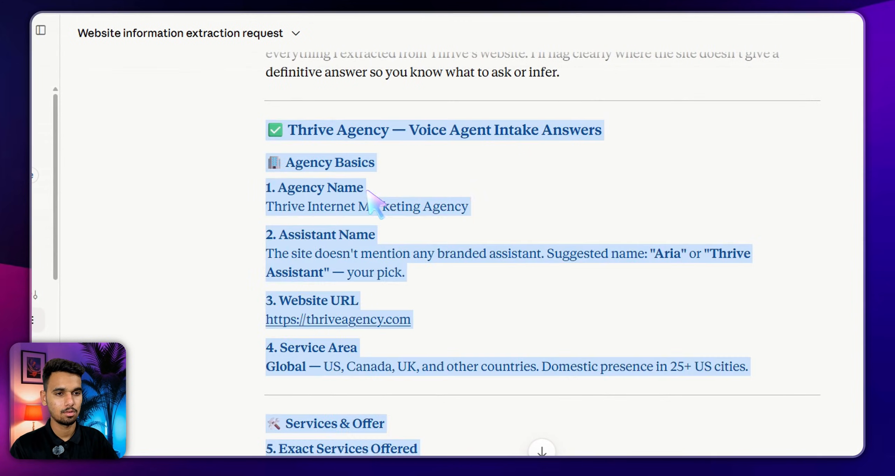
scroll(244, 132, down, 20)
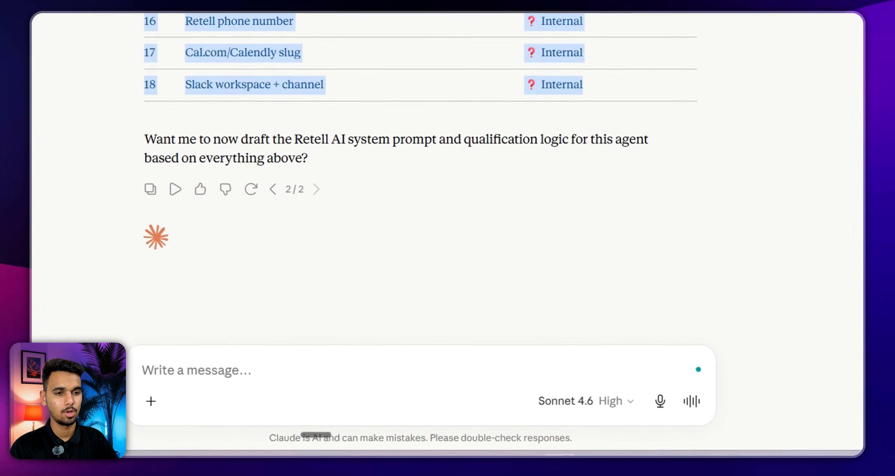
click(660, 92)
scroll(660, 91, up, 10)
scroll(591, 160, up, 15)
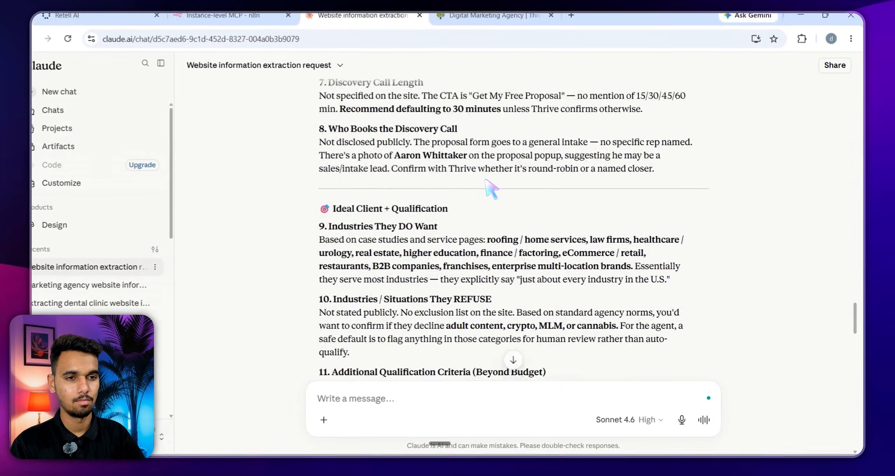
scroll(491, 188, up, 10)
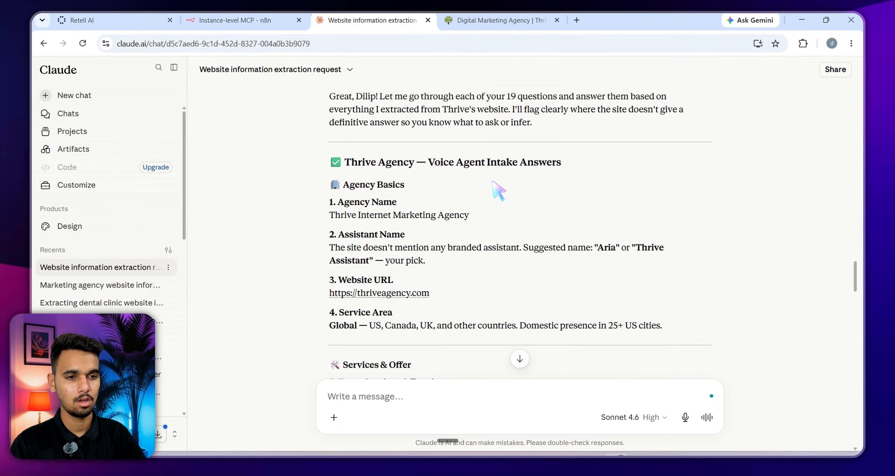
Copy the complete Thrive intake answer, including its URL table, and switch to Claude desktop
drag(327, 162, 593, 296)
click(592, 296)
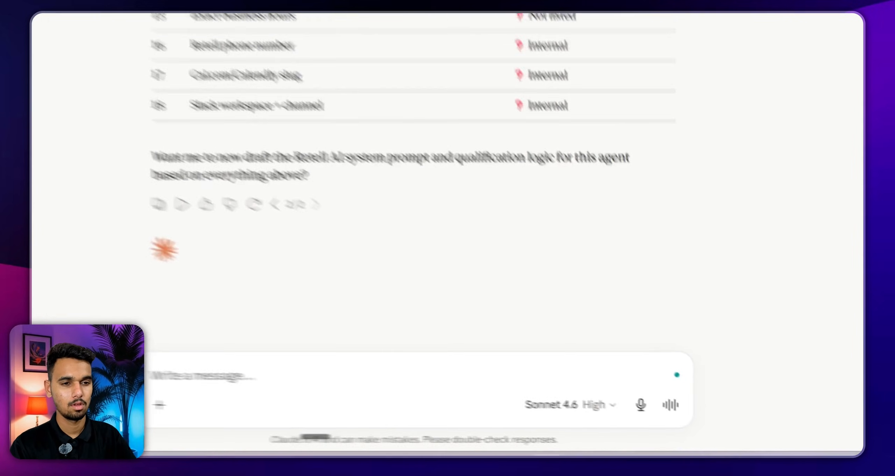
scroll(659, 110, up, 12)
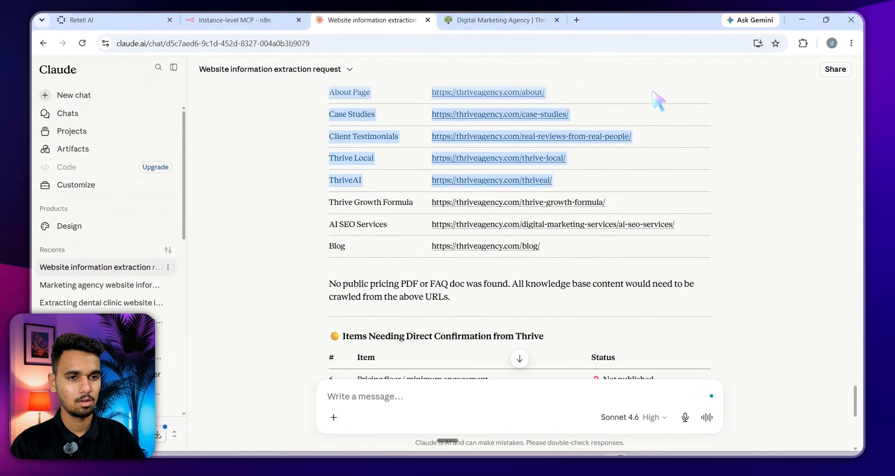
right_click(645, 207)
click(434, 148)
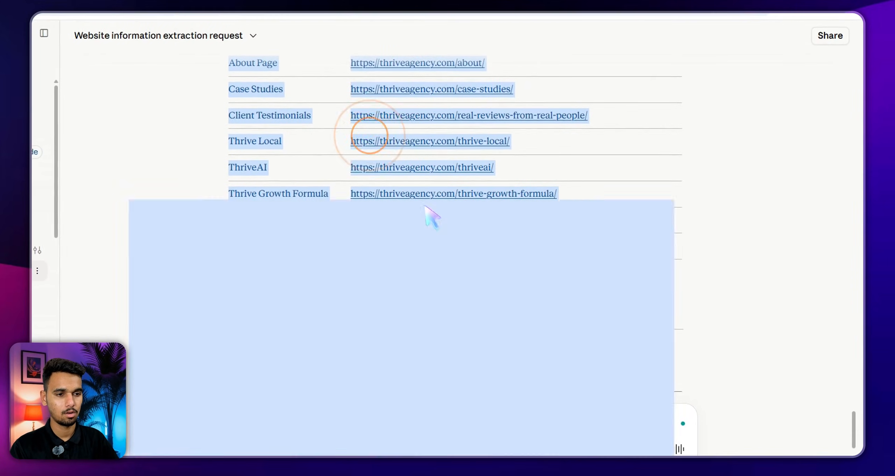
click(657, 453)
right_click(264, 394)
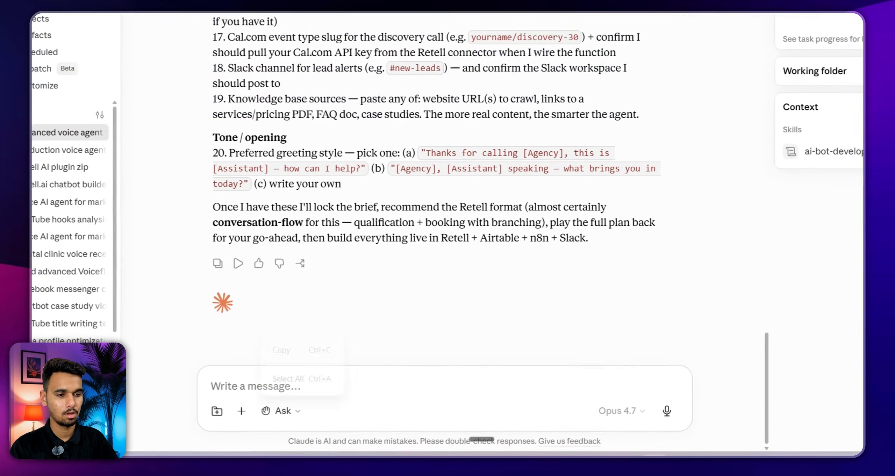
Paste the Thrive intake answers into the Cowork message box
click(286, 376)
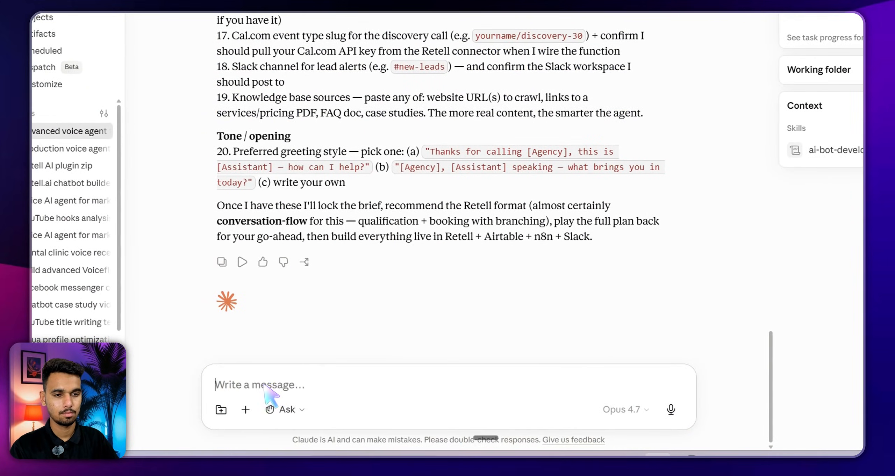
right_click(242, 384)
click(263, 338)
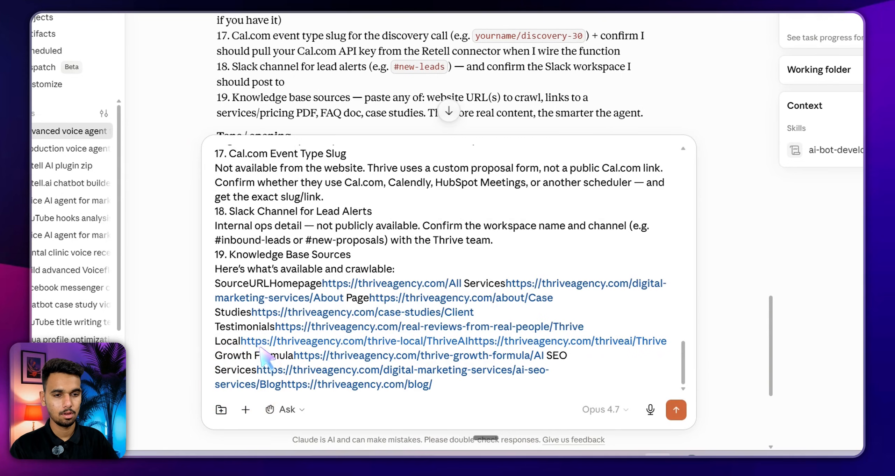
scroll(453, 353, up, 2)
scroll(448, 347, up, 1)
scroll(449, 347, down, 1)
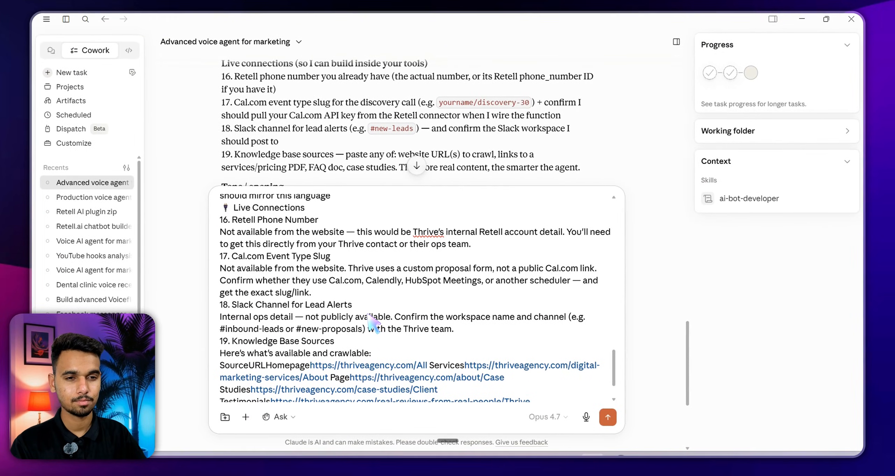
scroll(369, 316, up, 5)
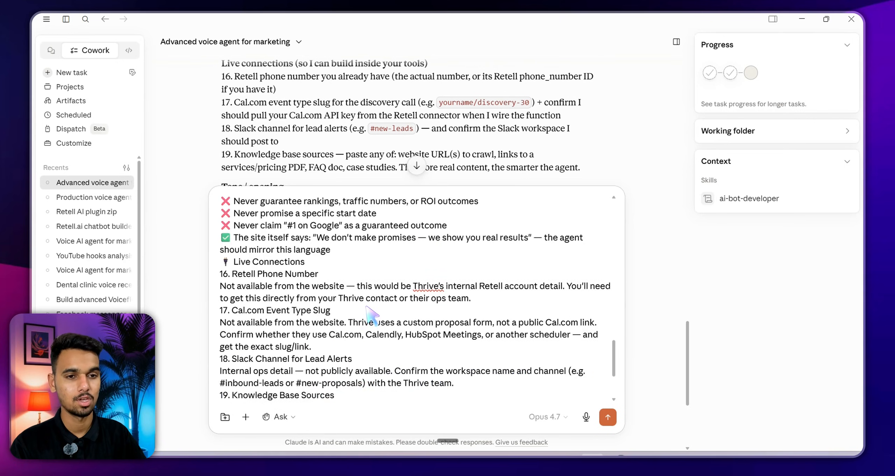
scroll(373, 320, up, 6)
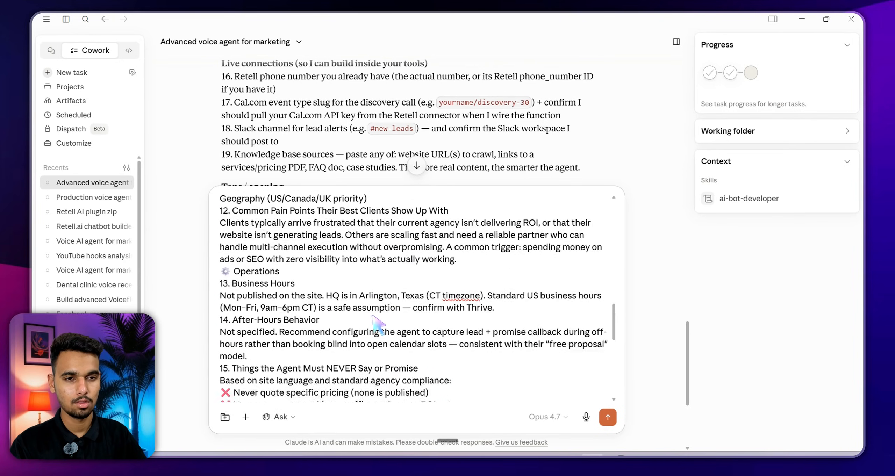
scroll(372, 310, up, 4)
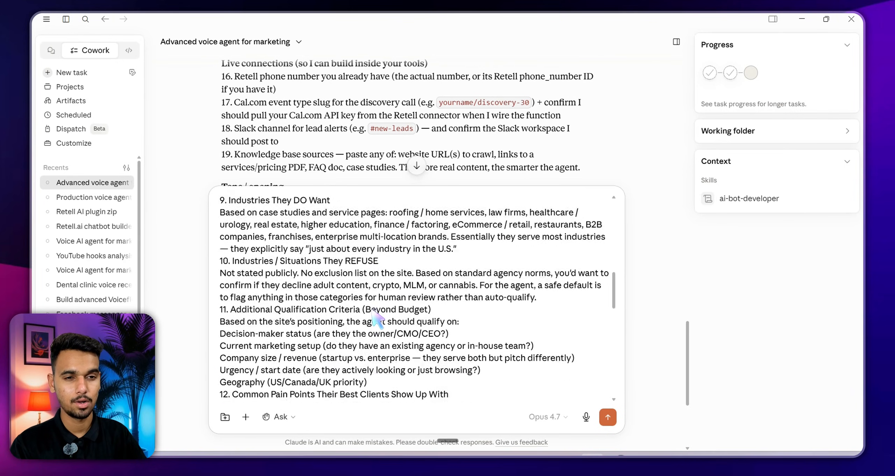
scroll(374, 316, down, 10)
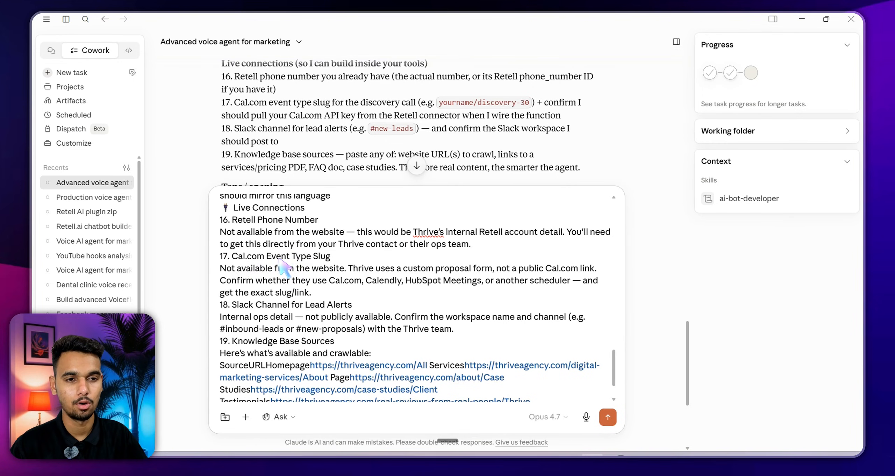
Delete the placeholder answer and its leftover empty line under item 17
drag(311, 293, 220, 269)
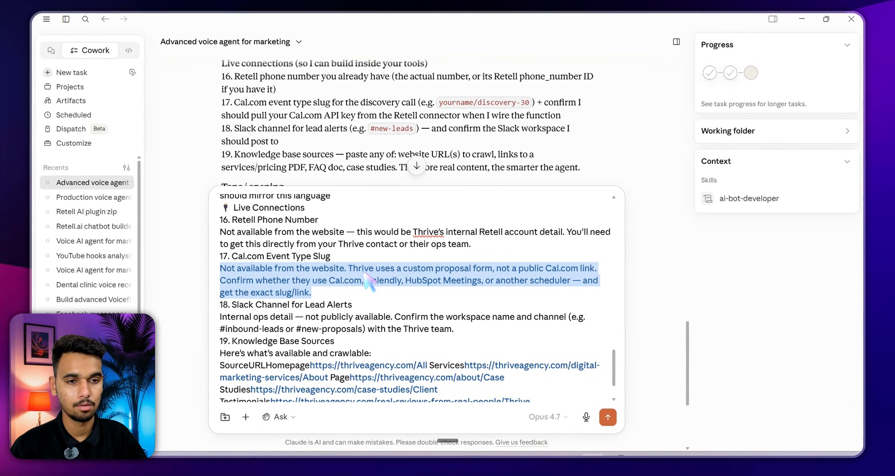
key(BackSpace)
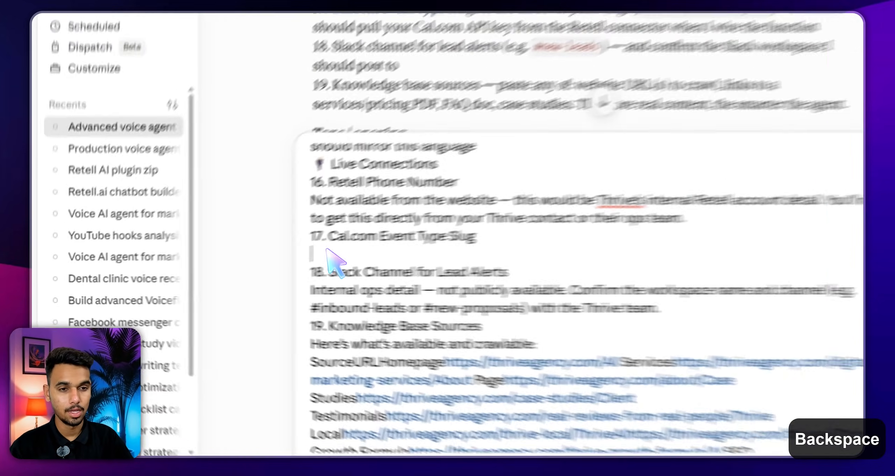
key(BackSpace)
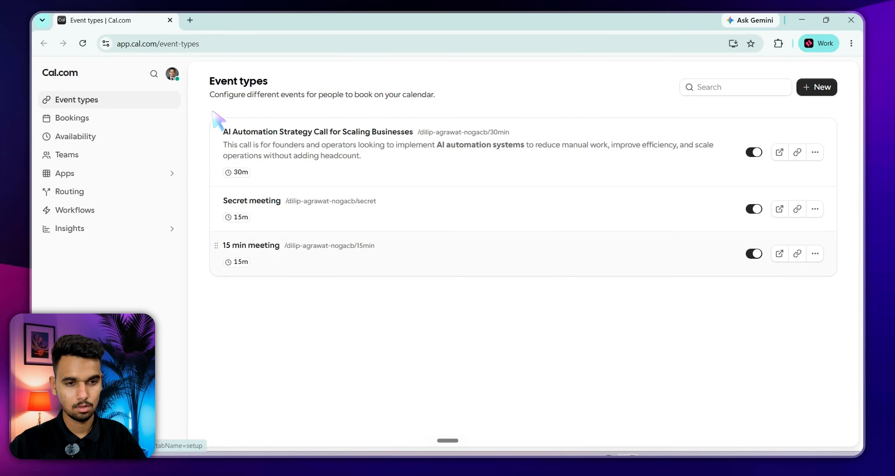
From Cal.com's Event types page, open account Settings through the profile menu
key(ctrl+d)
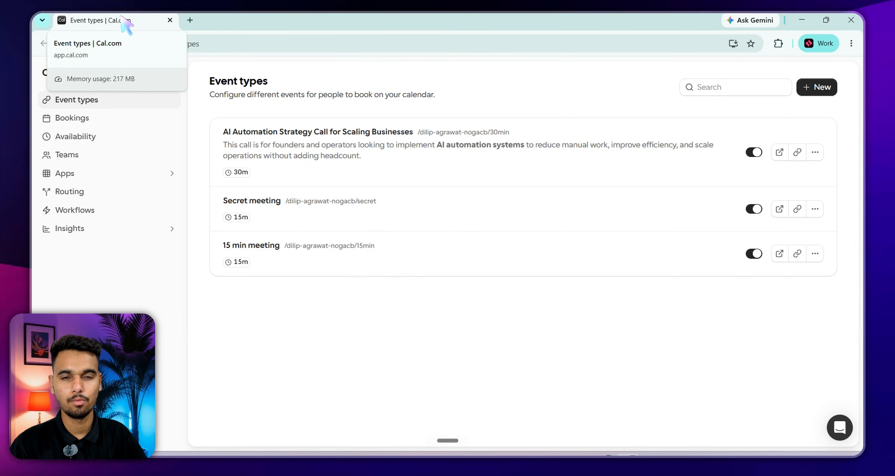
triple_click(259, 82)
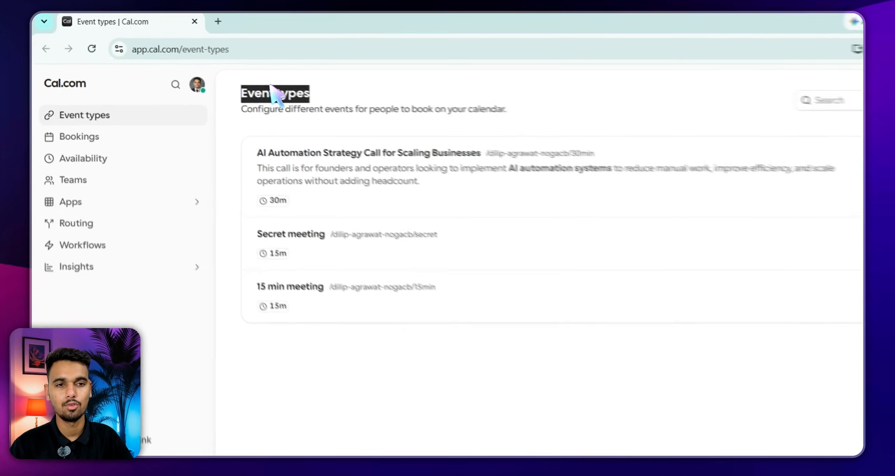
triple_click(340, 117)
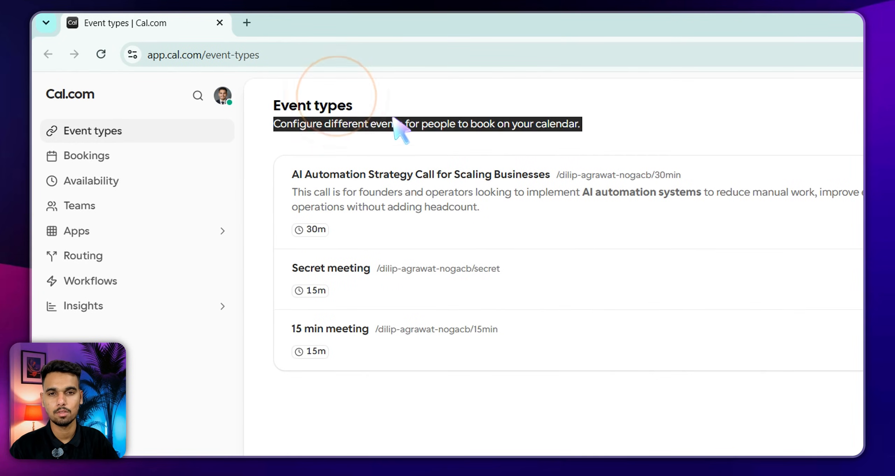
triple_click(418, 130)
click(388, 124)
click(362, 118)
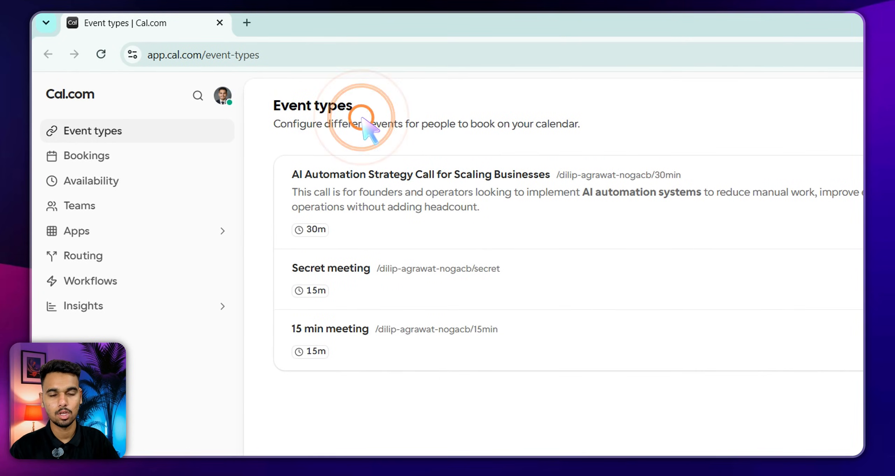
click(381, 115)
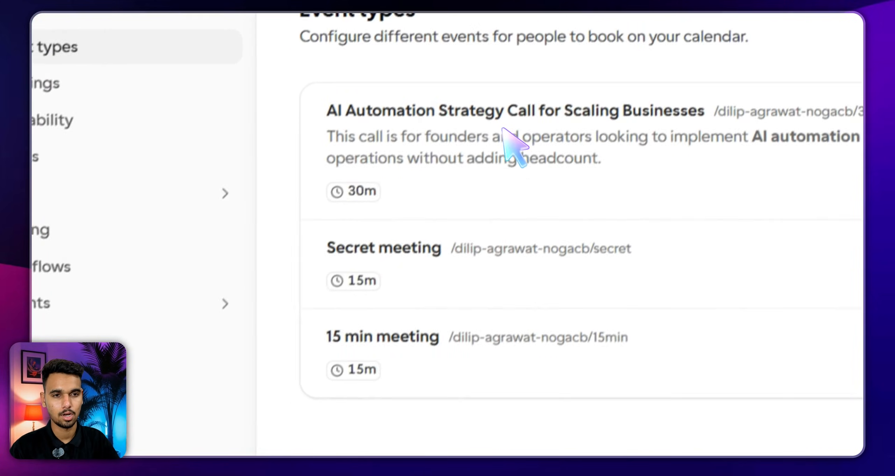
click(503, 130)
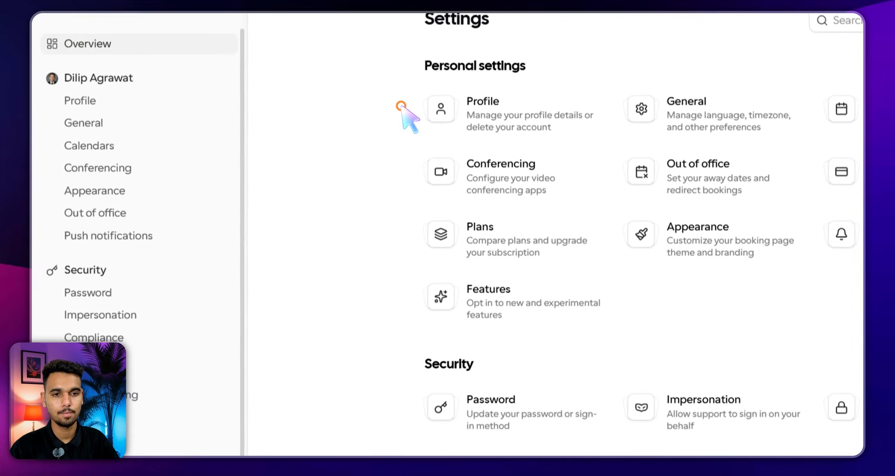
Create a never-expiring Cal.com API key named 'Claudea' and copy its value
click(99, 439)
scroll(105, 267, down, 2)
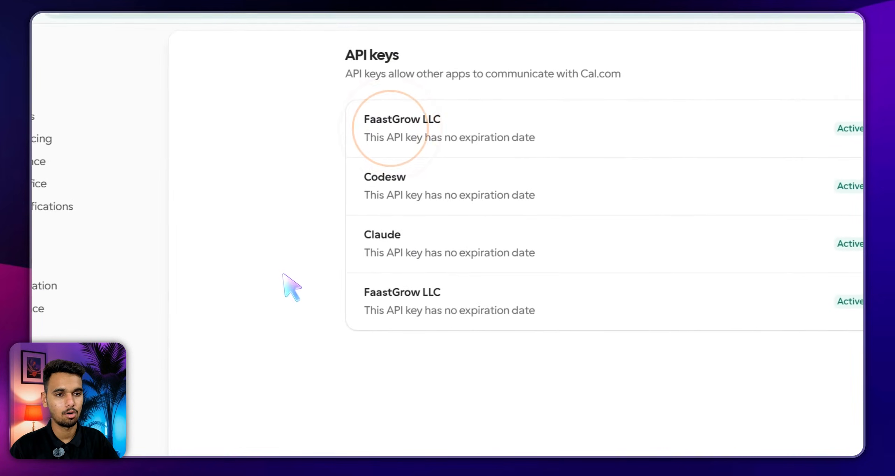
click(685, 105)
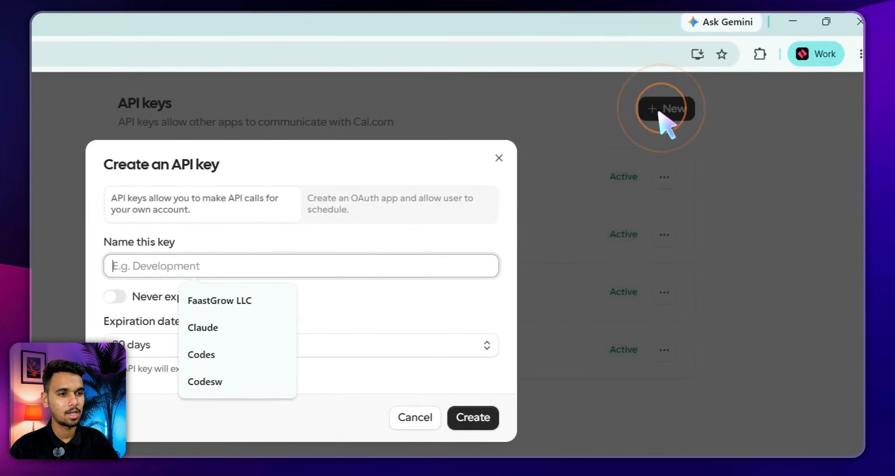
key(Down)
key(Down)
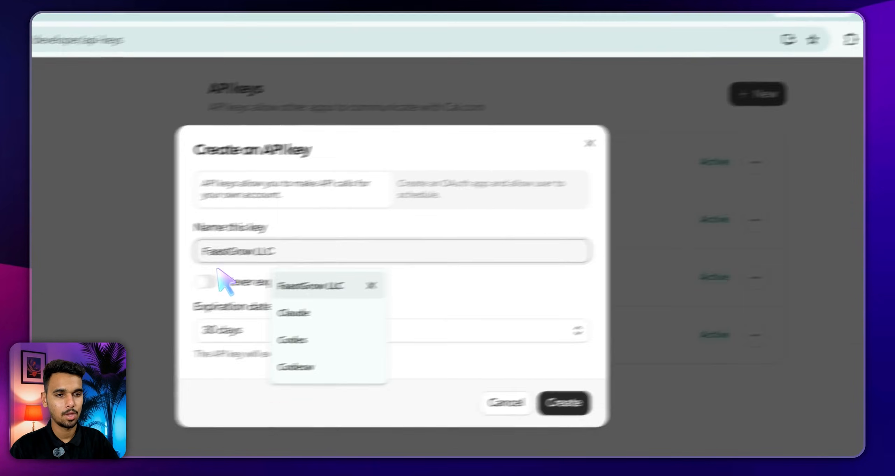
key(Return)
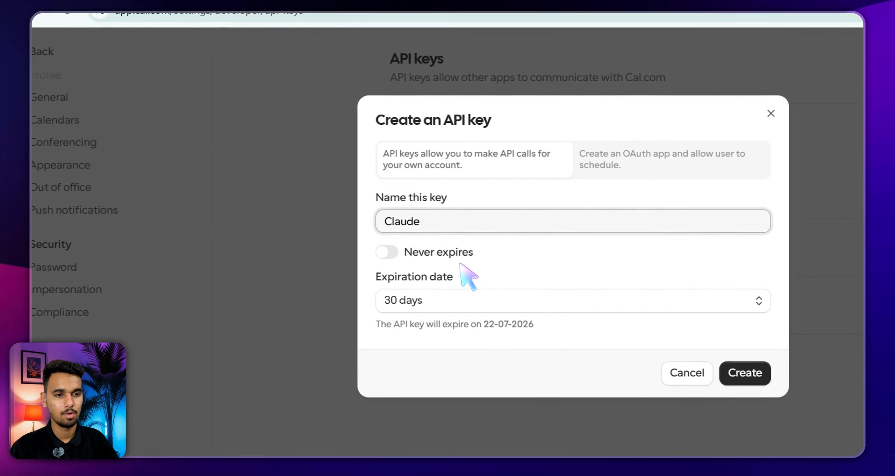
click(460, 266)
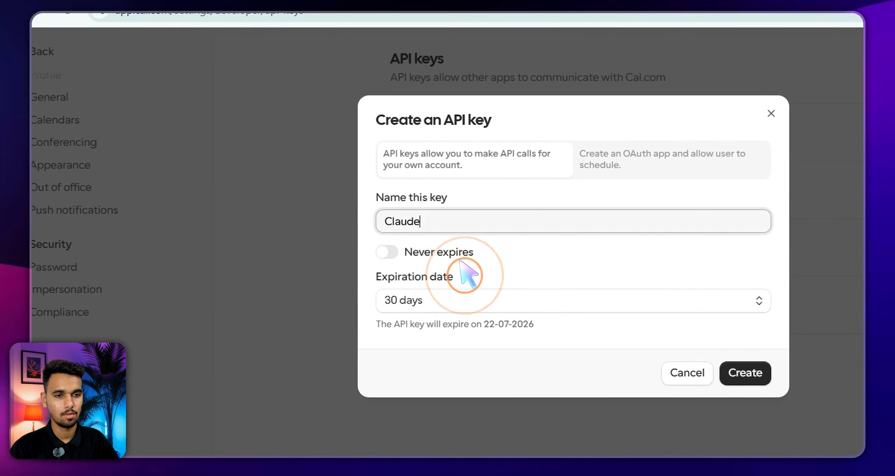
text(a)
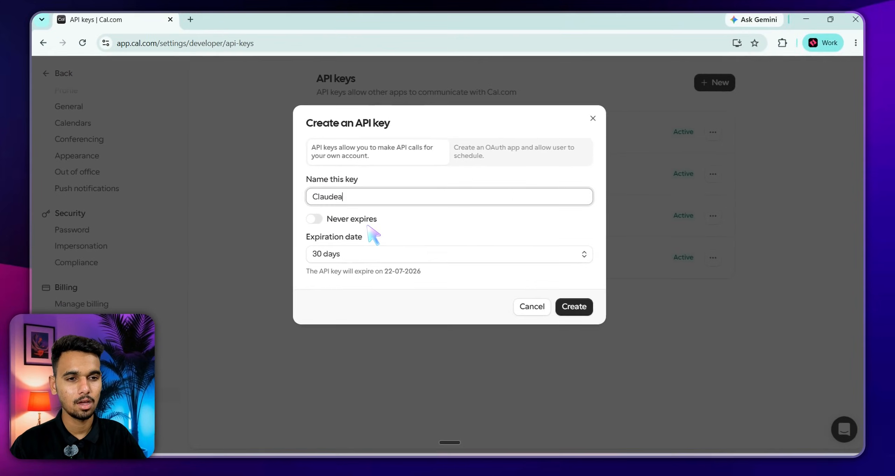
click(327, 217)
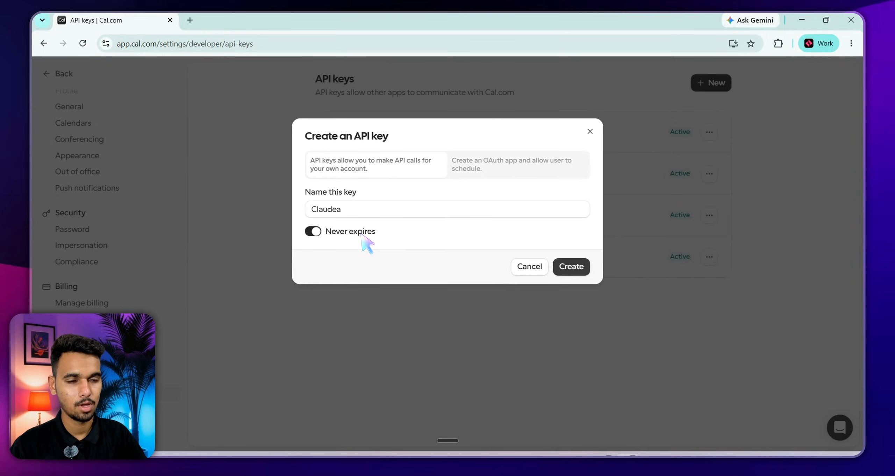
click(570, 268)
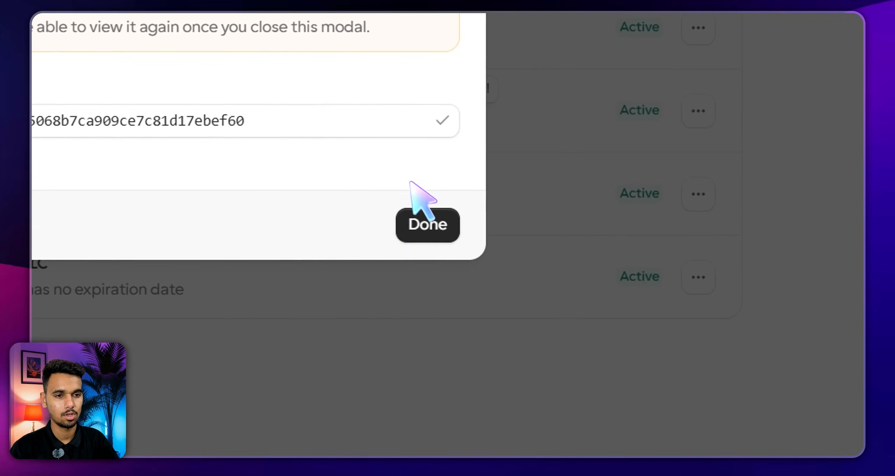
click(442, 119)
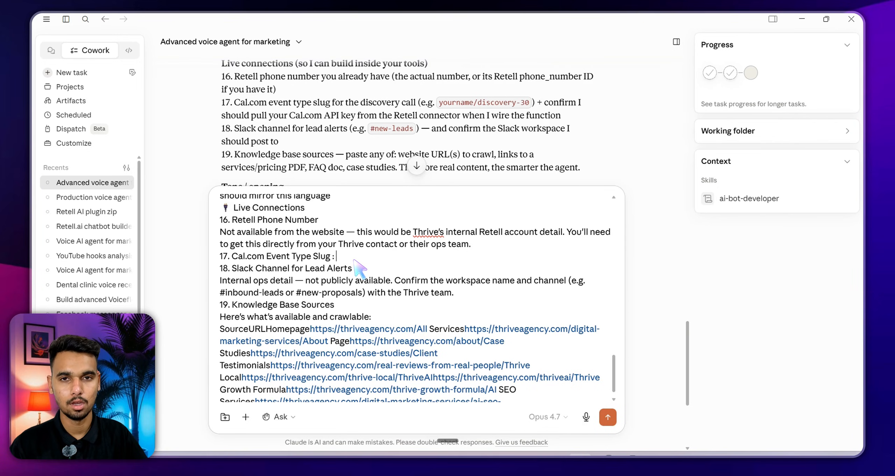
Under item 17, add 'API Keys:' followed by the pasted Cal.com API key
key(ctrl+super)
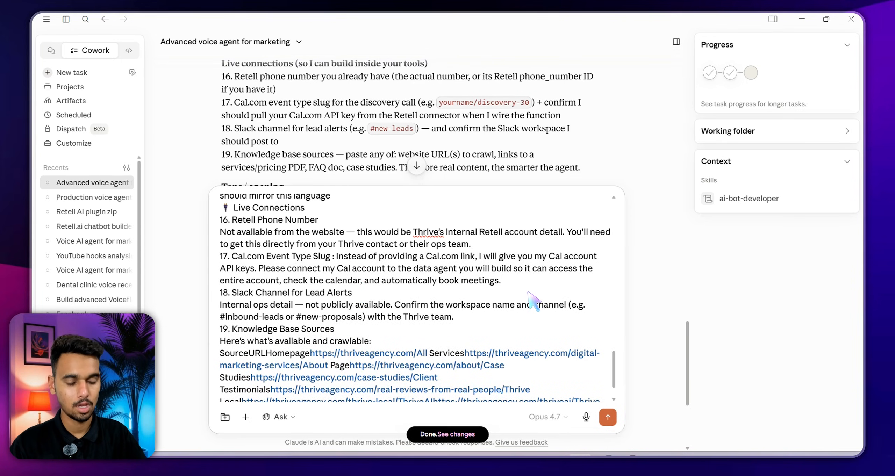
text(API Keys)
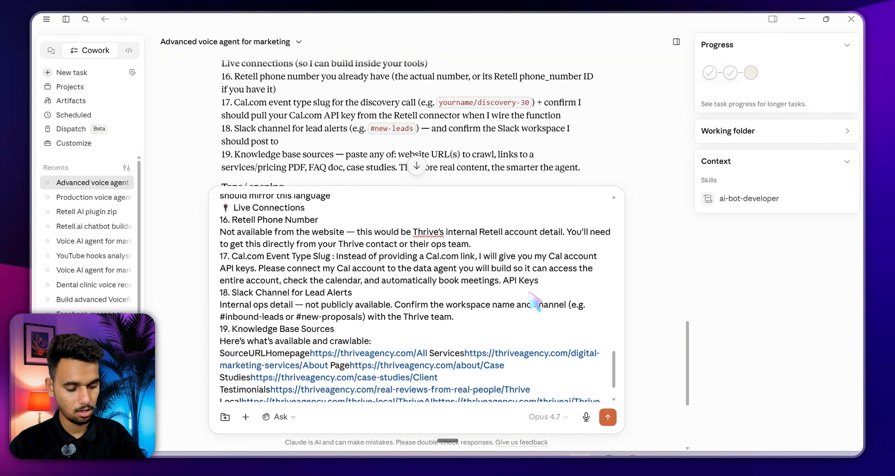
text(:)
key(ctrl+v)
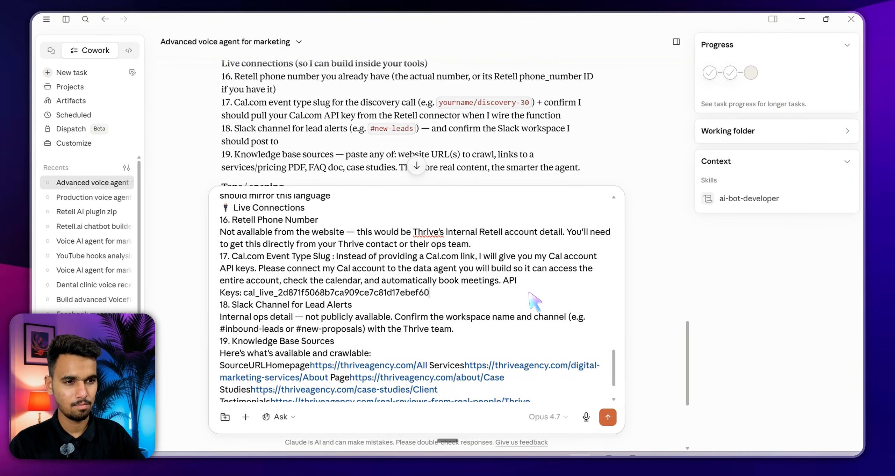
key(shift+Return)
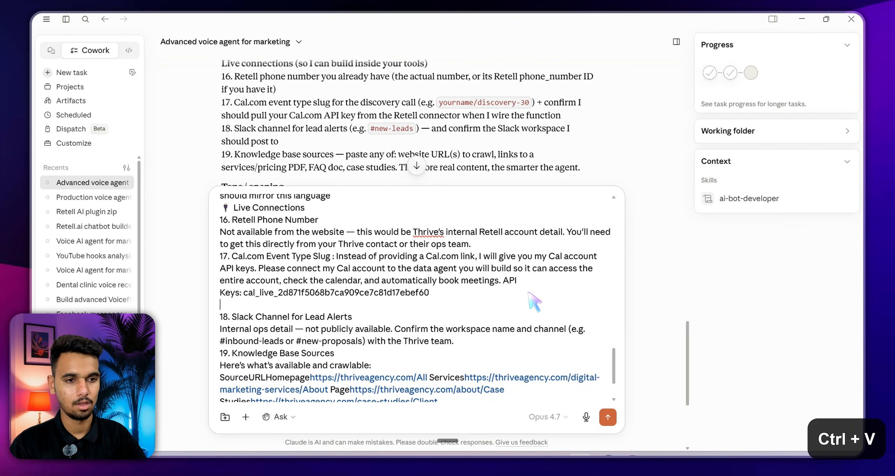
key(shift+Return)
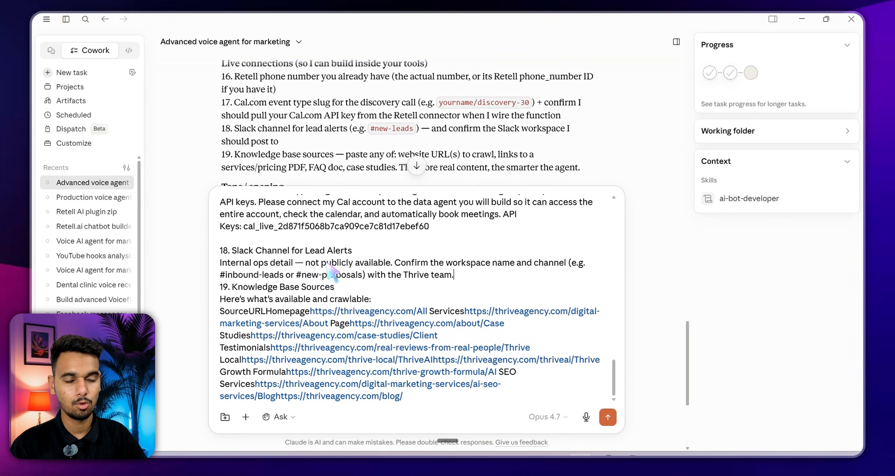
Delete the 'Internal ops detail' placeholder note under item 18
mouse_move(454, 275)
mouse_down()
mouse_move(224, 276)
mouse_move(220, 263)
mouse_up()
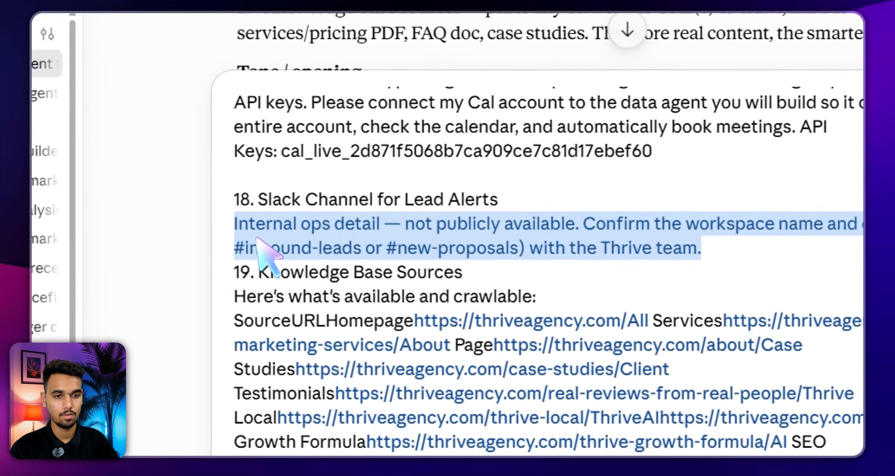
click(257, 239)
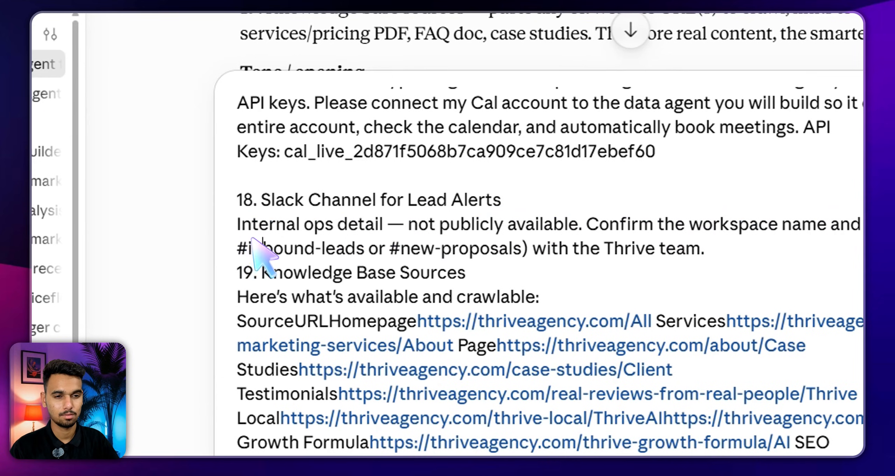
click(254, 241)
drag(612, 243, 720, 247)
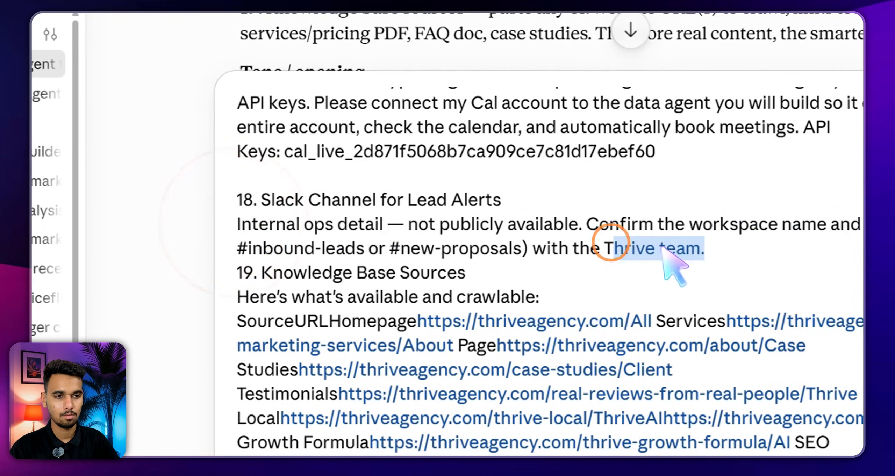
click(755, 247)
triple_click(657, 230)
key(BackSpace)
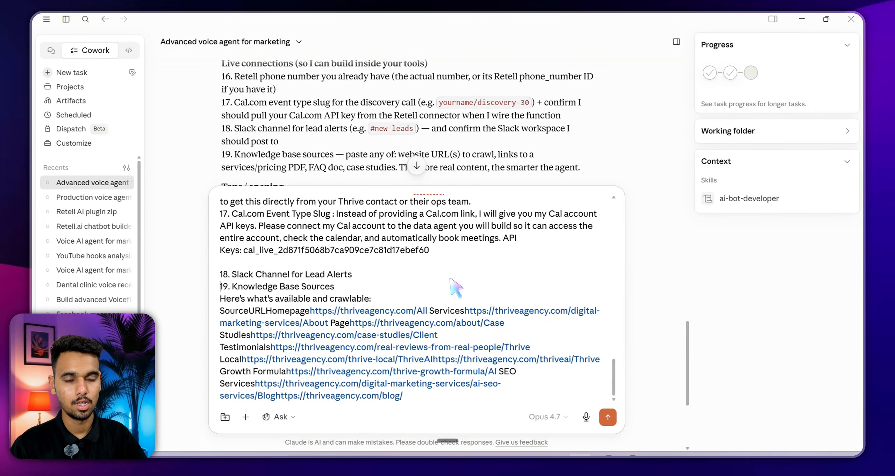
key(alt+Tab)
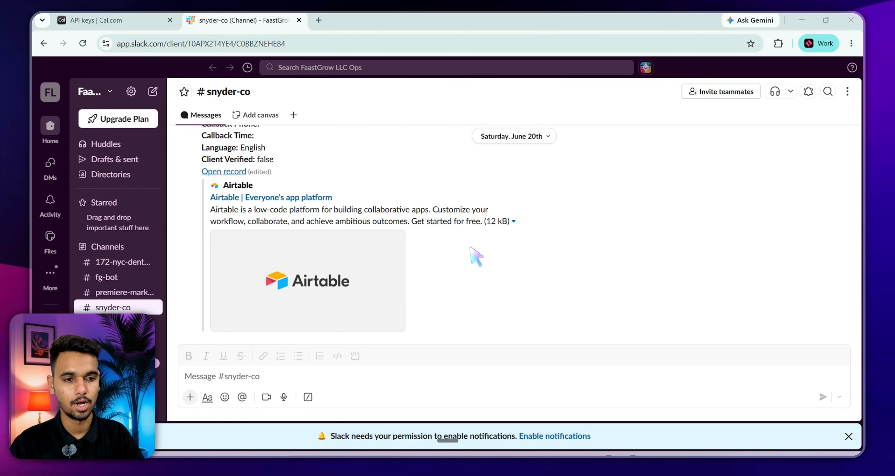
Create a Slack channel named 'thrive-agency', skipping adding people
key(ctrl+d)
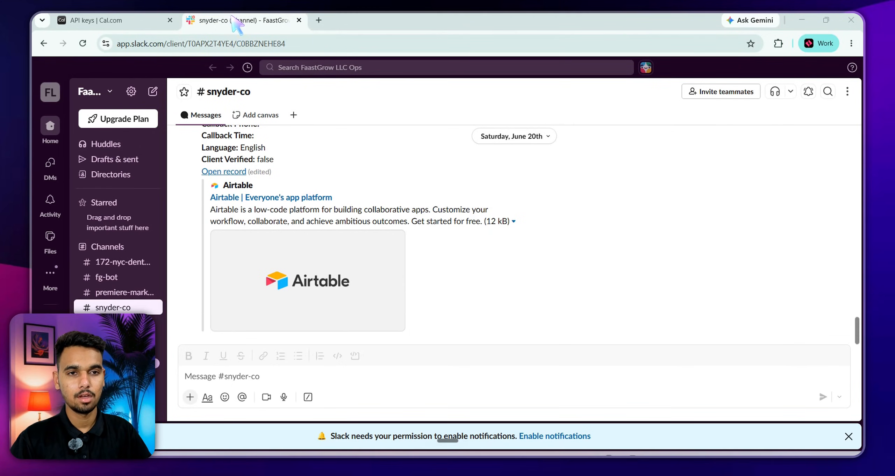
click(106, 247)
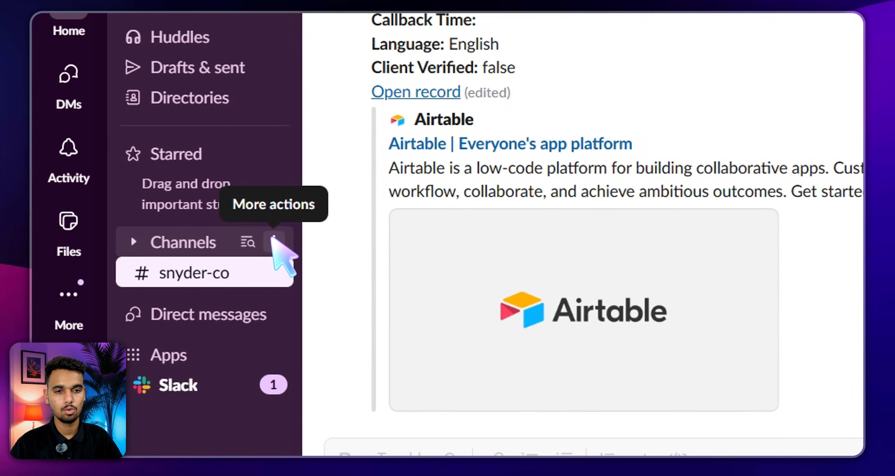
click(263, 242)
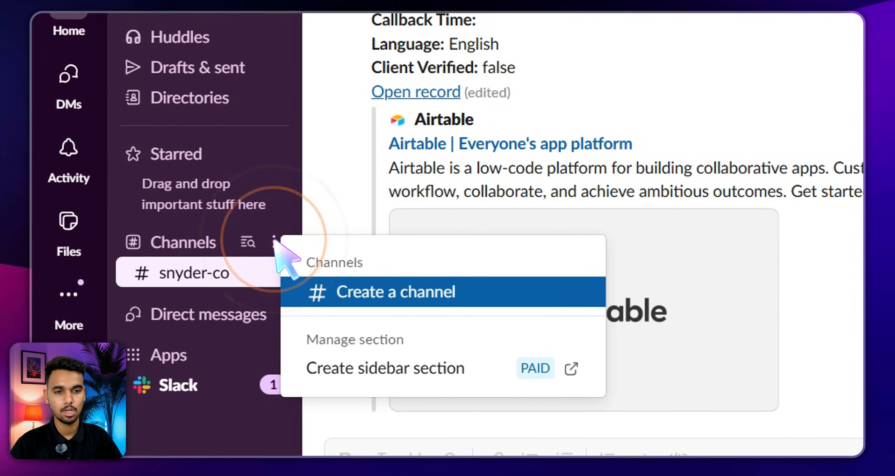
click(396, 292)
click(381, 281)
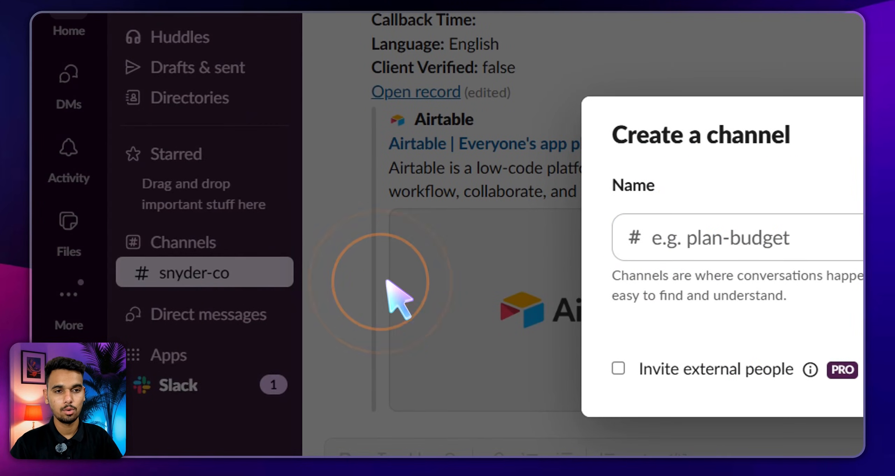
click(788, 227)
click(619, 250)
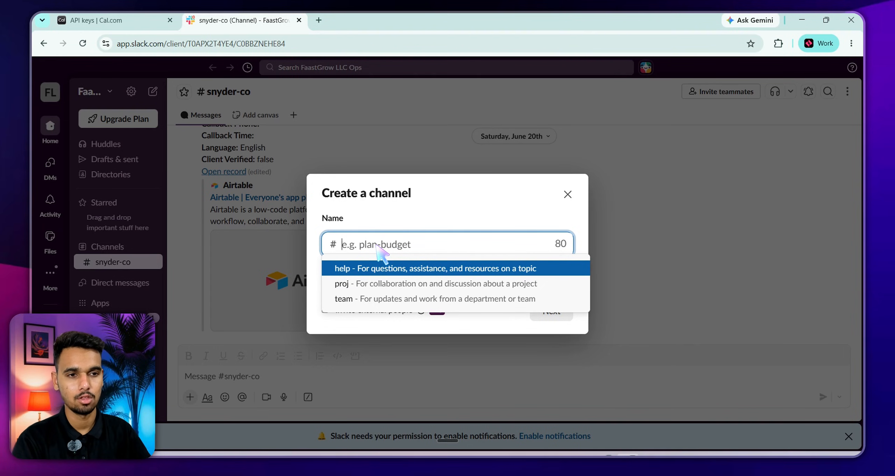
text(thr)
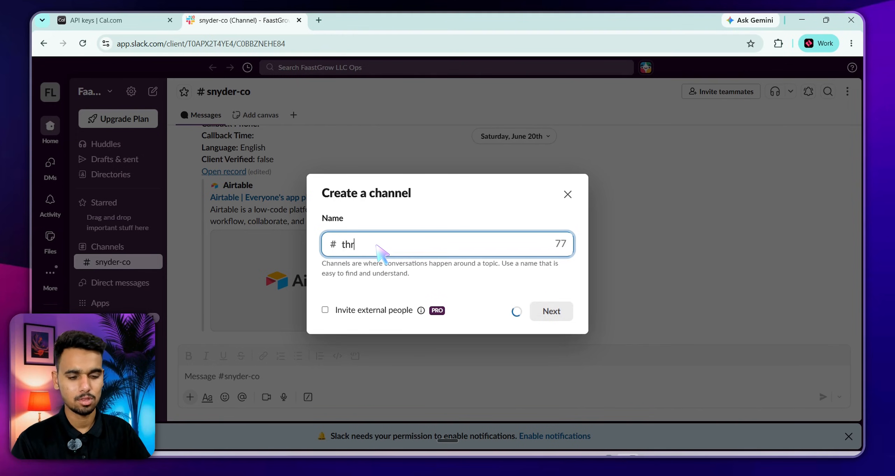
text(ive-agency)
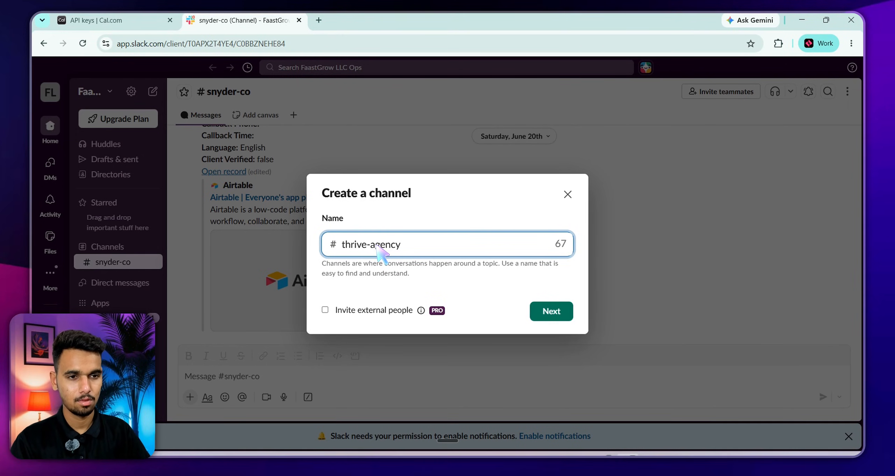
key(Return)
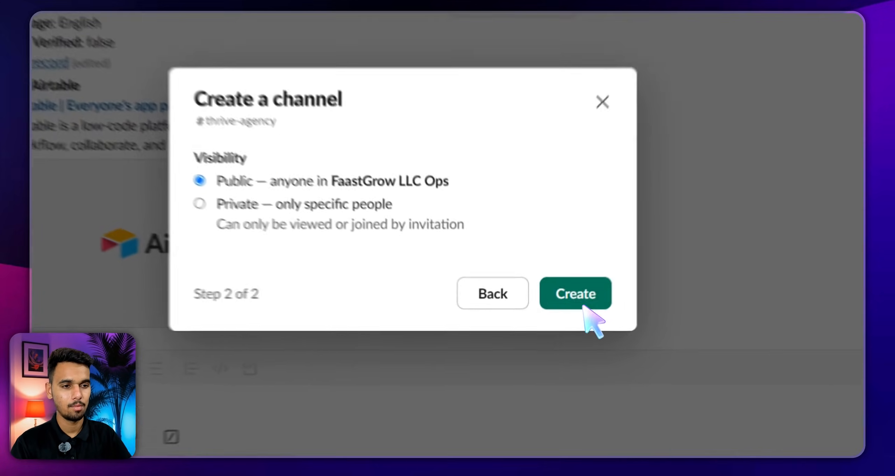
click(547, 309)
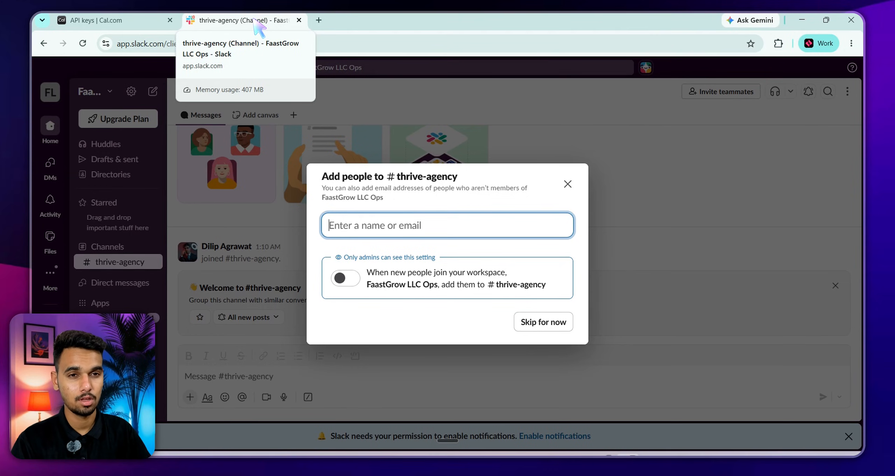
click(567, 184)
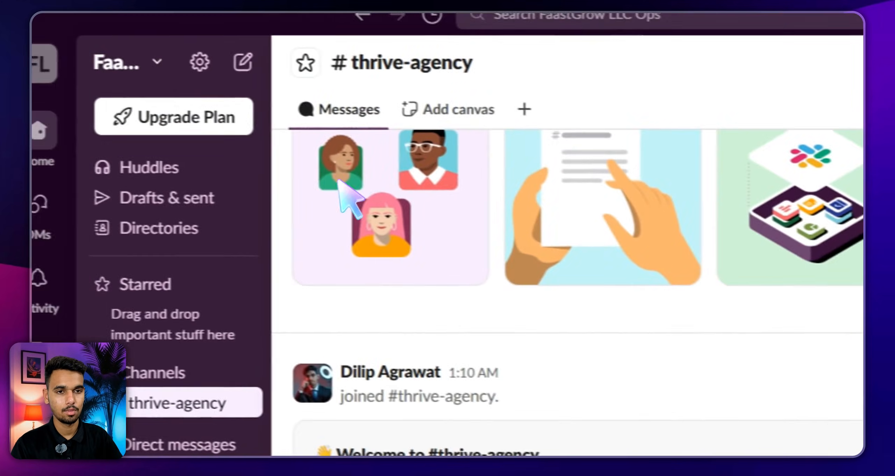
Copy the channel name 'thrive-agency' from the channel's details
click(216, 257)
click(246, 95)
click(259, 131)
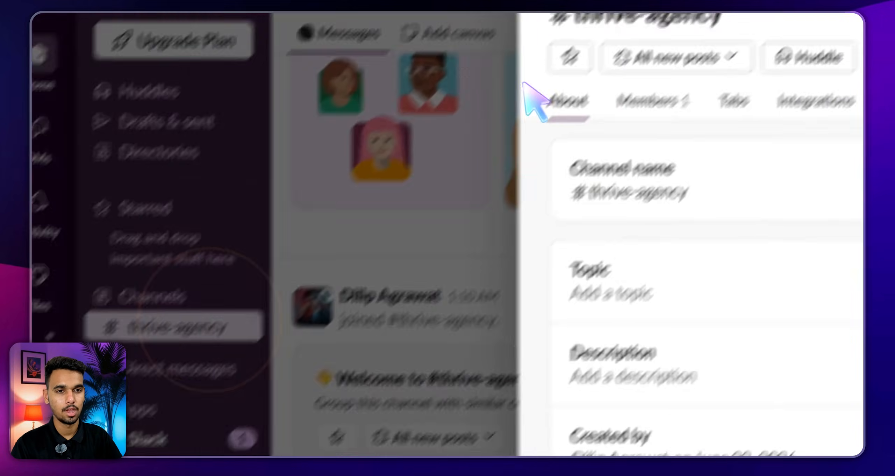
drag(575, 151, 428, 151)
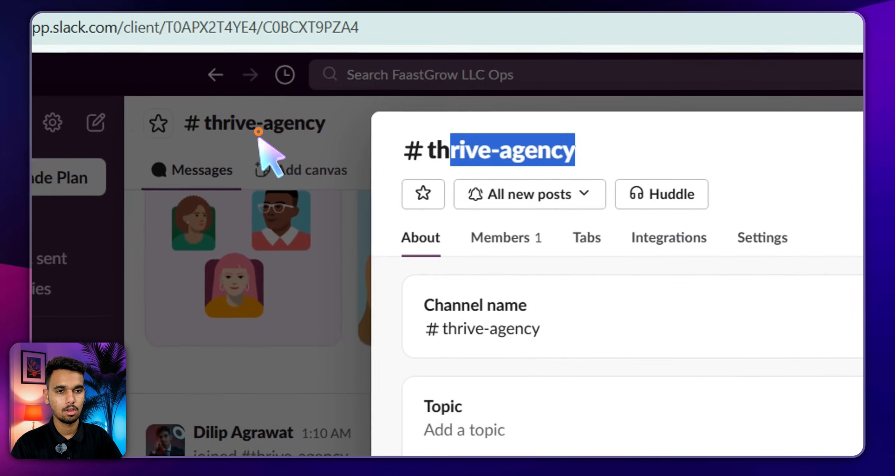
right_click(479, 156)
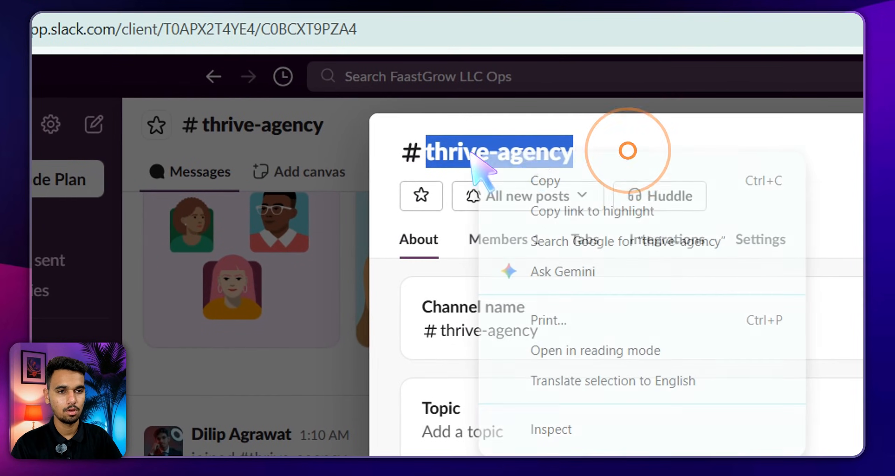
click(540, 180)
key(alt+Tab)
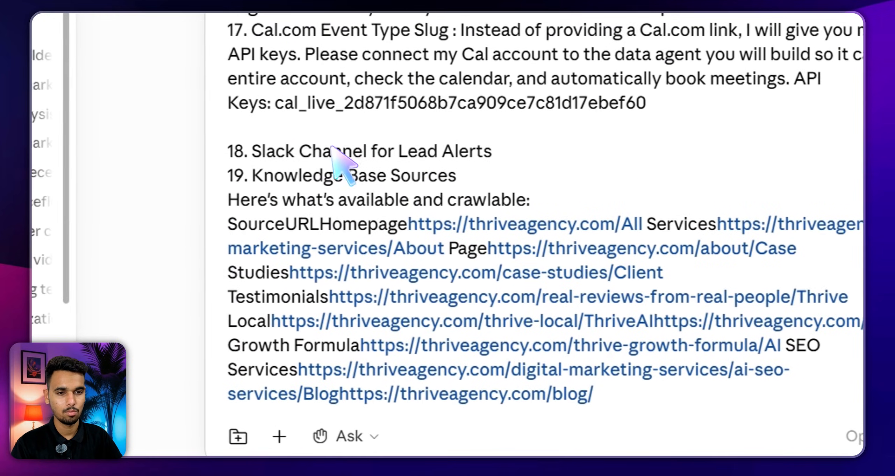
Append ": here's the Slack Channel: thrive-agency" to item 18 and send the brief
click(494, 153)
text(: here)
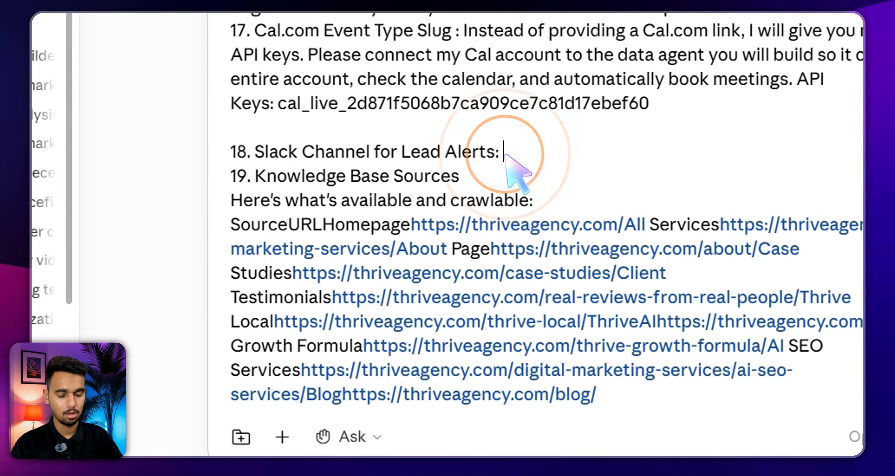
text('s t)
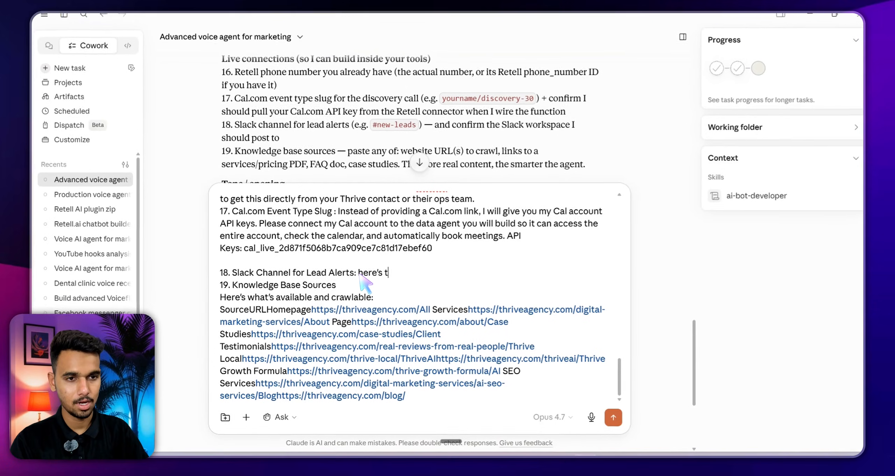
text(he Slack)
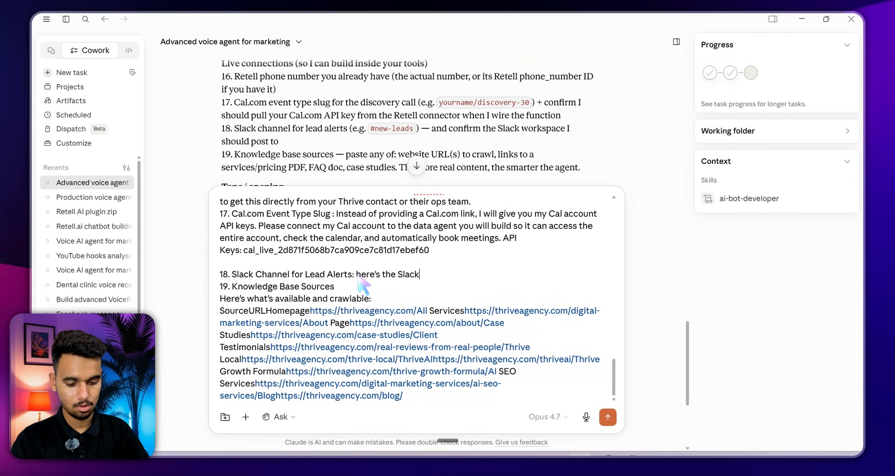
text( Channel:)
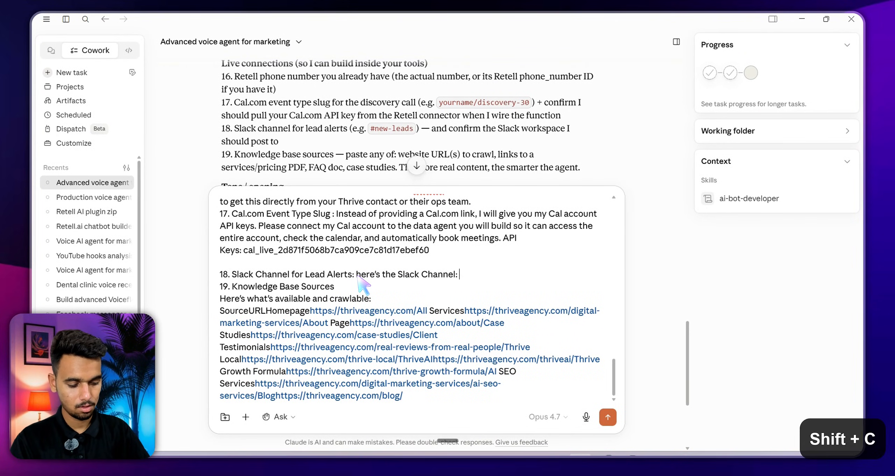
key(ctrl+v)
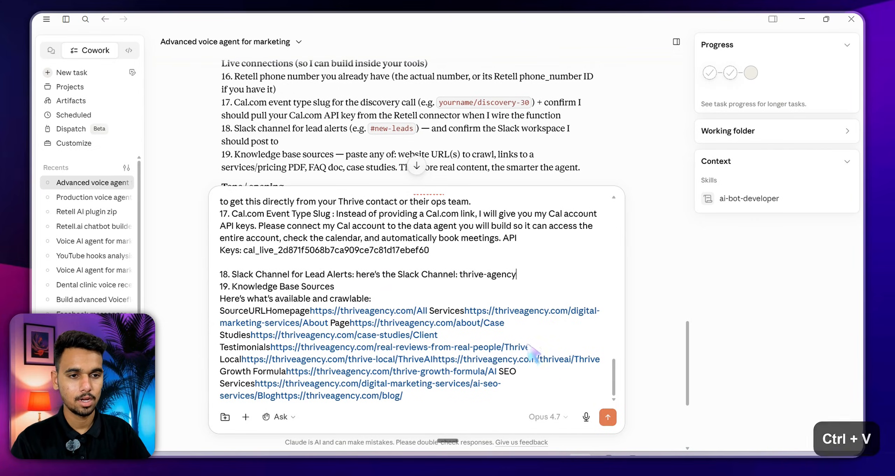
click(607, 417)
click(606, 416)
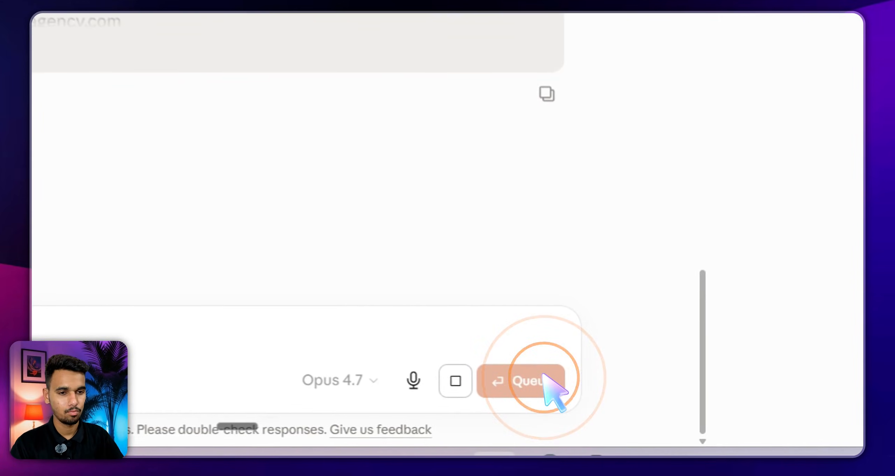
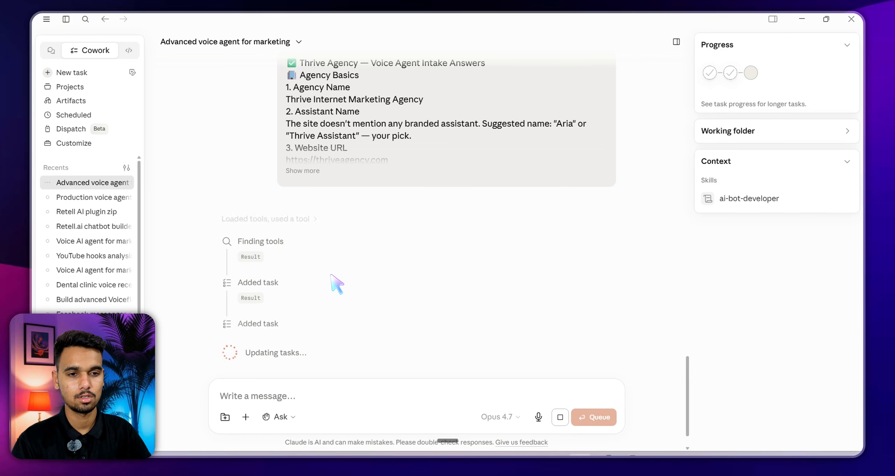
Highlight the 'Final gaps before I build' heading in the Cowork chat
key(ctrl+d)
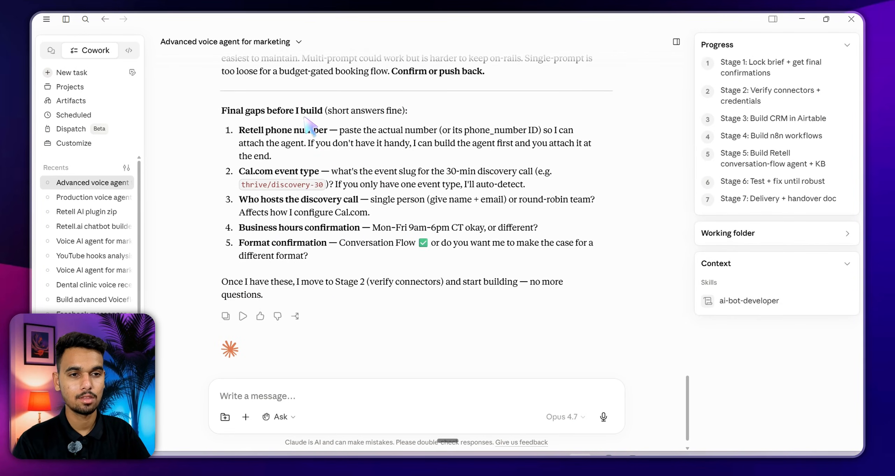
drag(410, 112, 220, 112)
click(416, 115)
drag(419, 108, 184, 105)
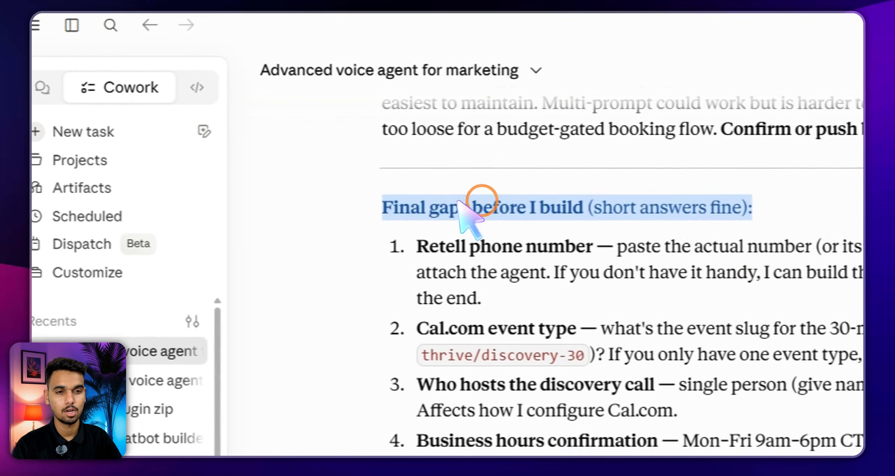
click(568, 205)
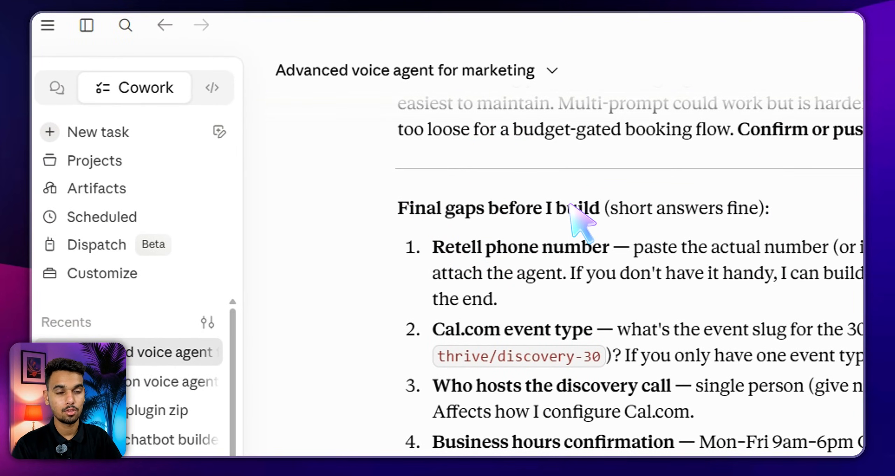
Highlight and review the Retell phone number question, then clear the highlight
triple_click(577, 218)
click(520, 265)
click(513, 262)
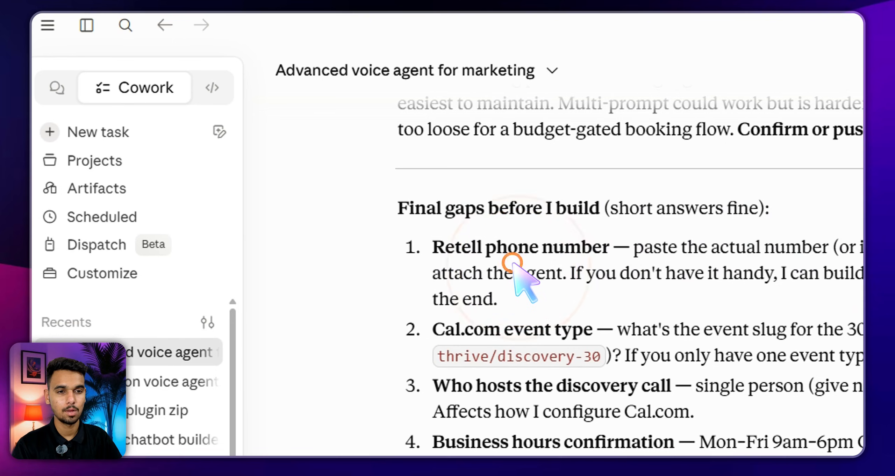
click(512, 262)
click(556, 248)
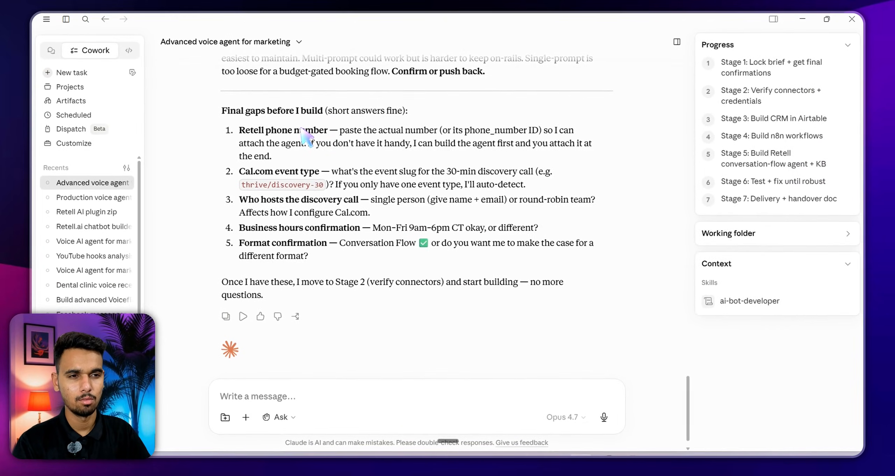
triple_click(443, 194)
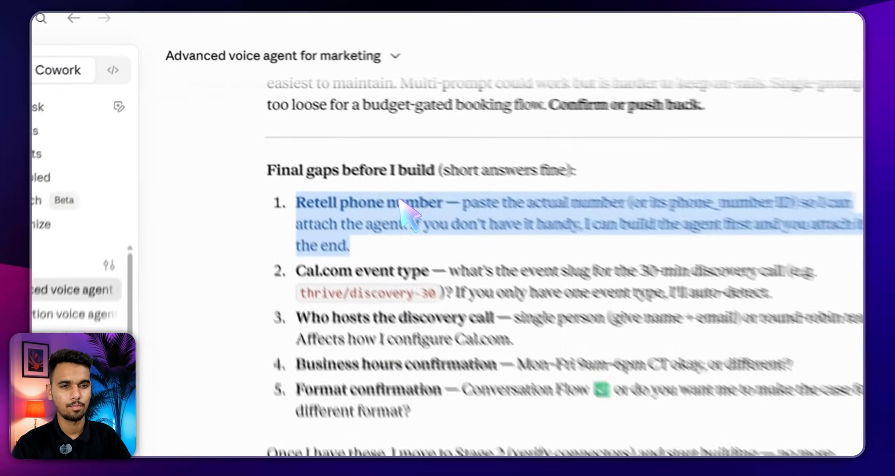
triple_click(301, 128)
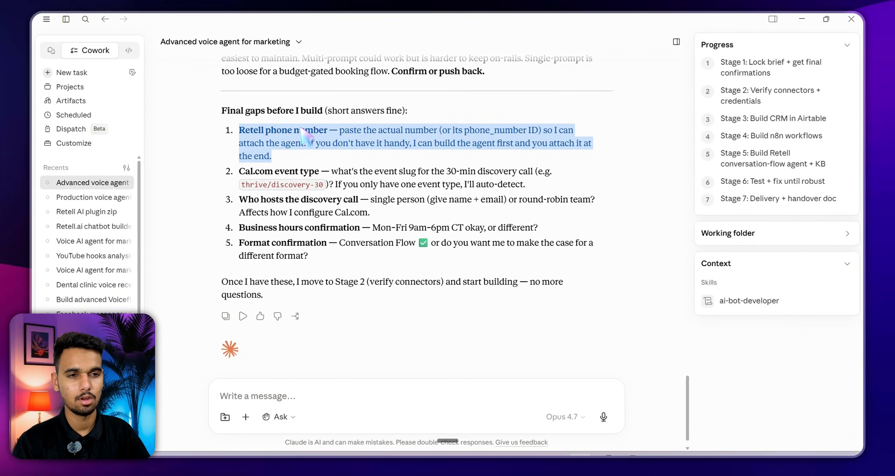
double_click(301, 128)
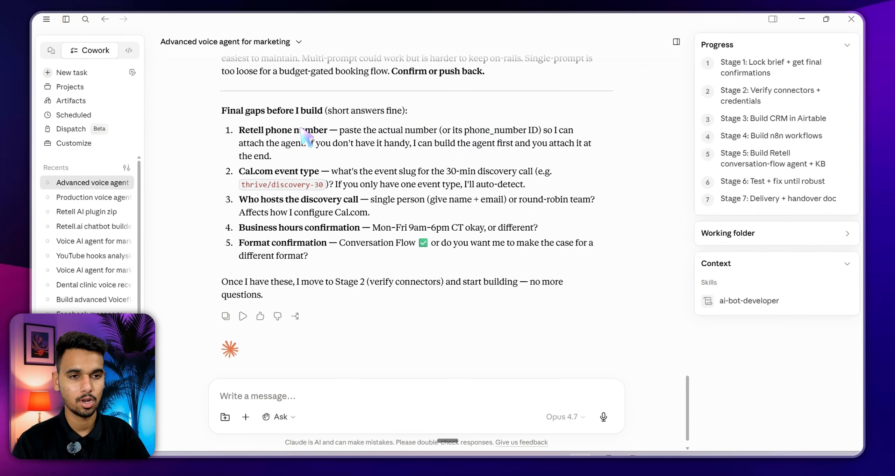
click(301, 128)
click(300, 128)
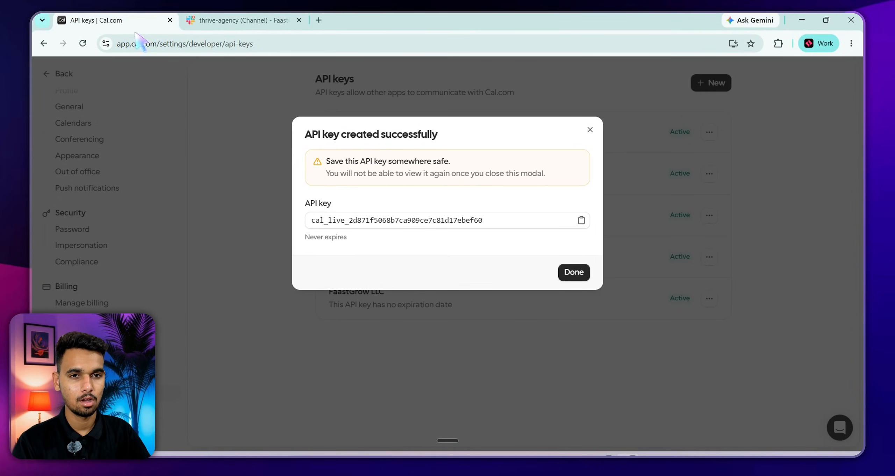
Return to Cal.com Event types and preview the 15 min meeting booking page
click(104, 21)
click(47, 73)
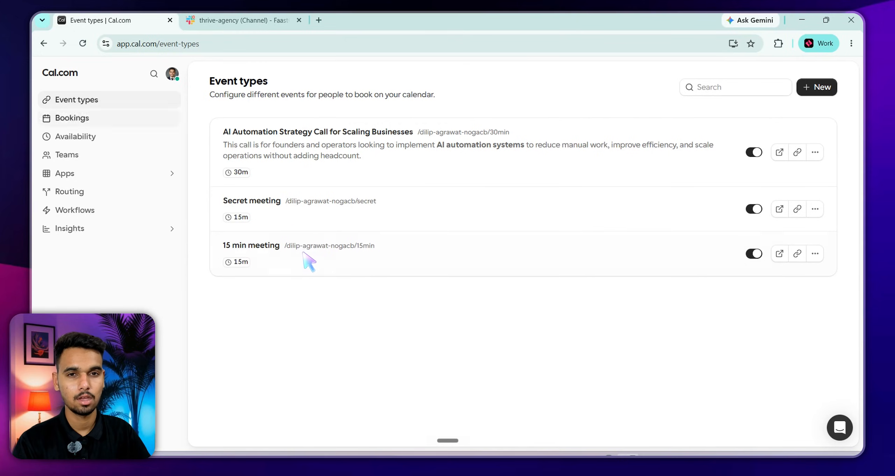
click(779, 253)
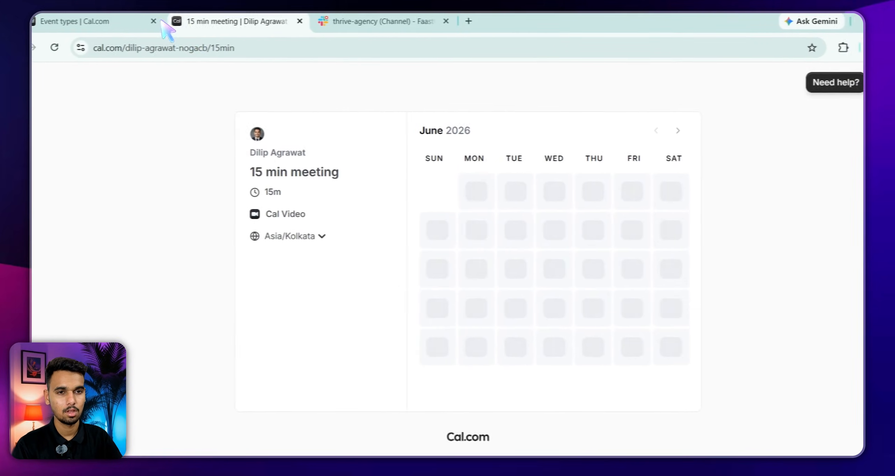
click(165, 25)
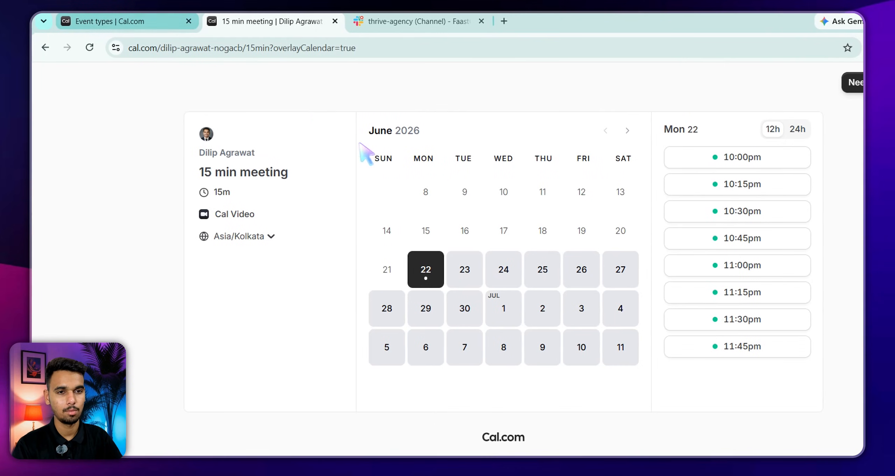
key(ctrl+shift+Tab)
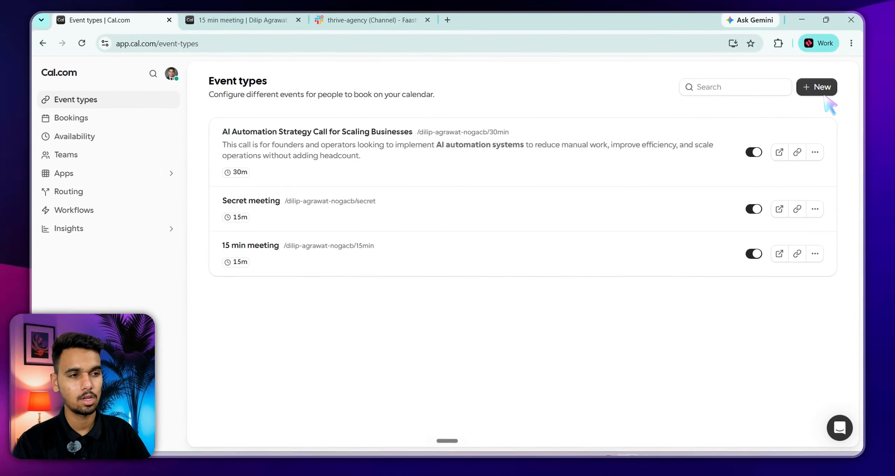
Create a Cal.com event type titled 'Thrive Agency calendar' with URL slug 'thrive'
click(822, 89)
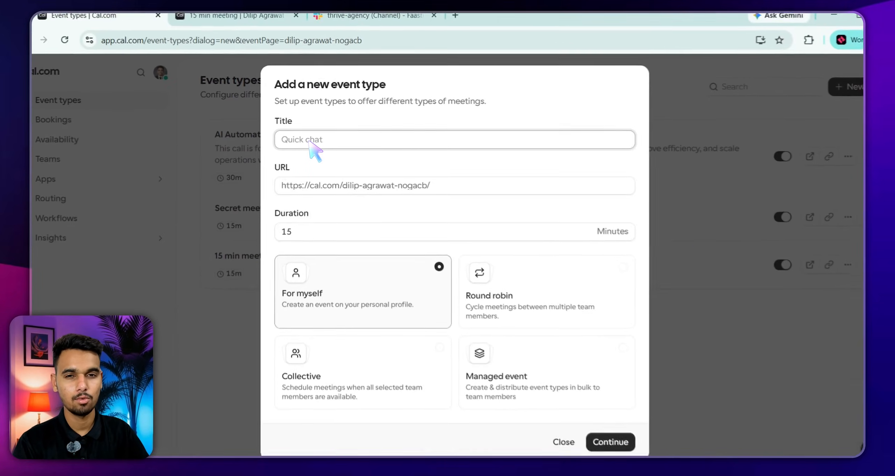
key(Tab)
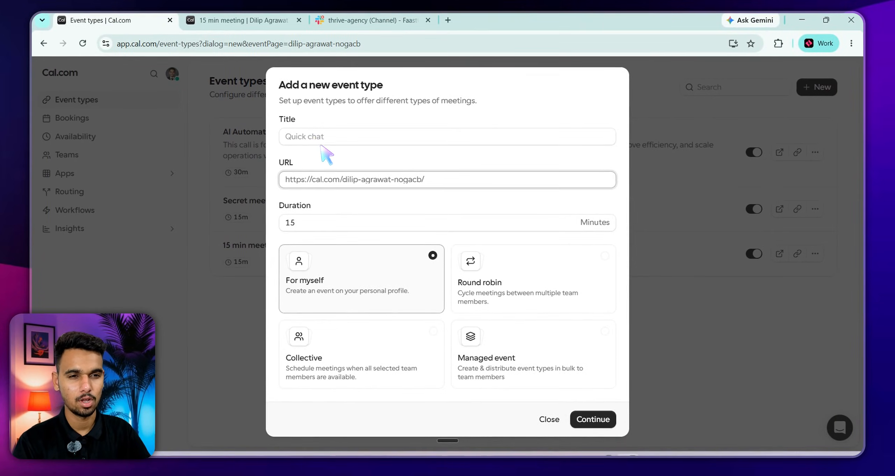
click(328, 179)
click(440, 180)
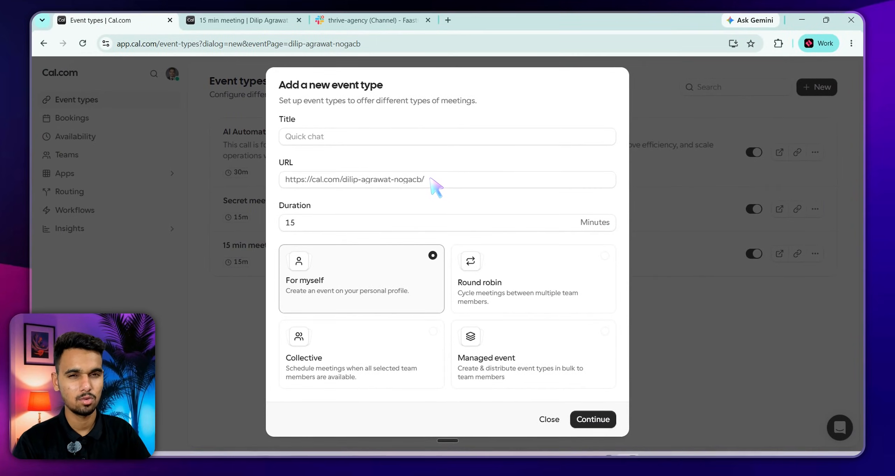
click(413, 200)
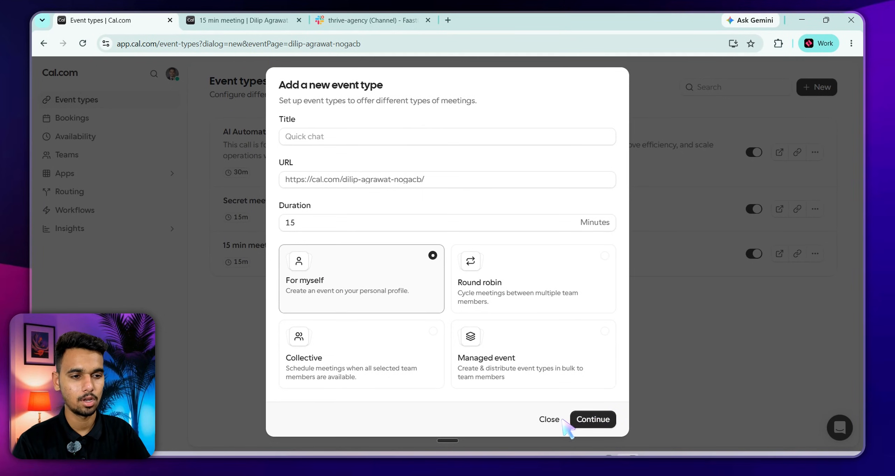
click(584, 421)
click(344, 139)
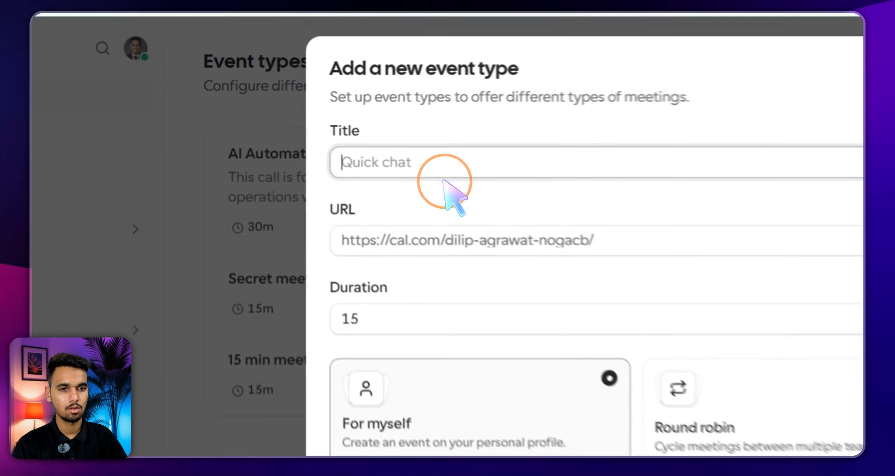
text(Thrive)
text( Agency)
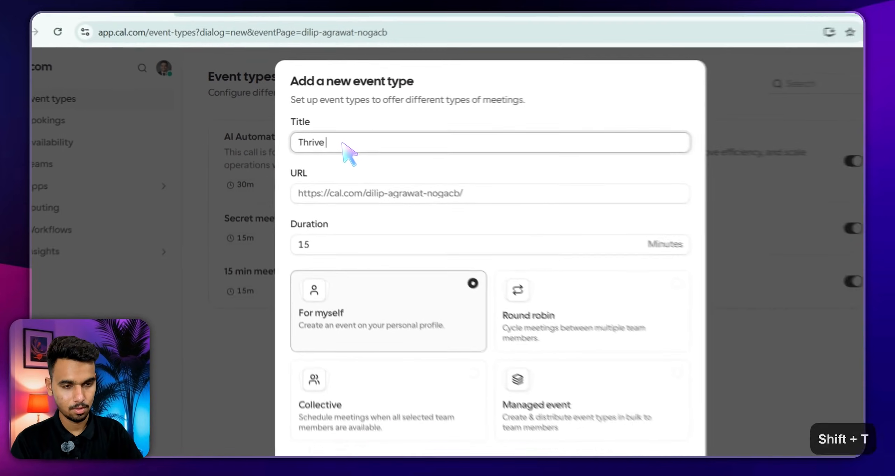
text( ca)
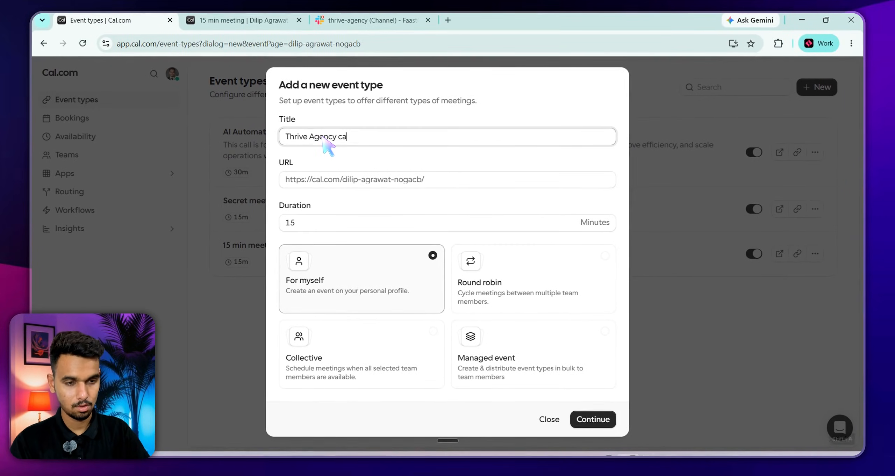
text(lendar)
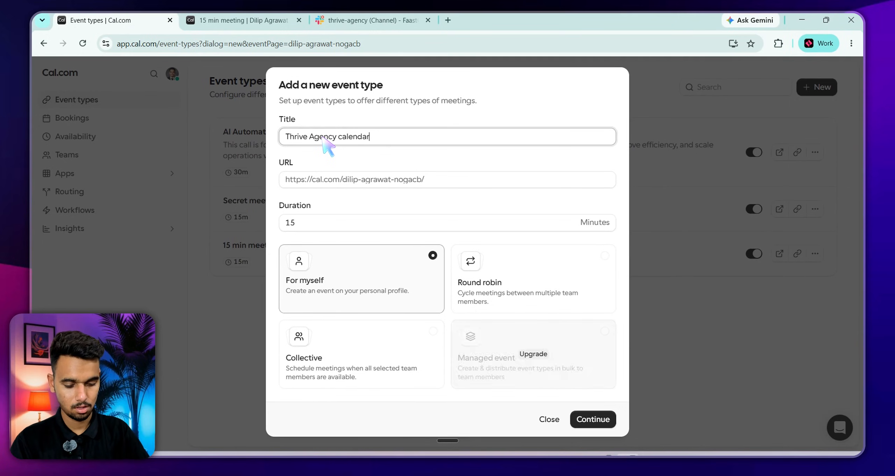
key(Return)
click(609, 421)
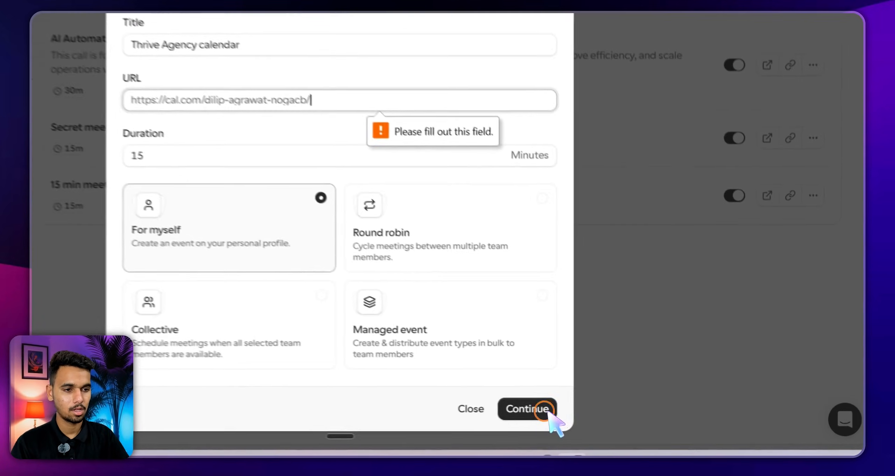
text(thrive)
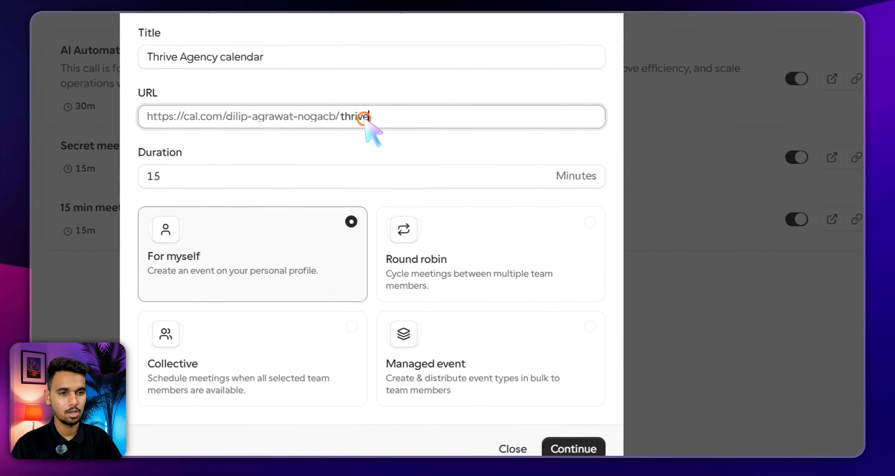
click(343, 102)
key(Return)
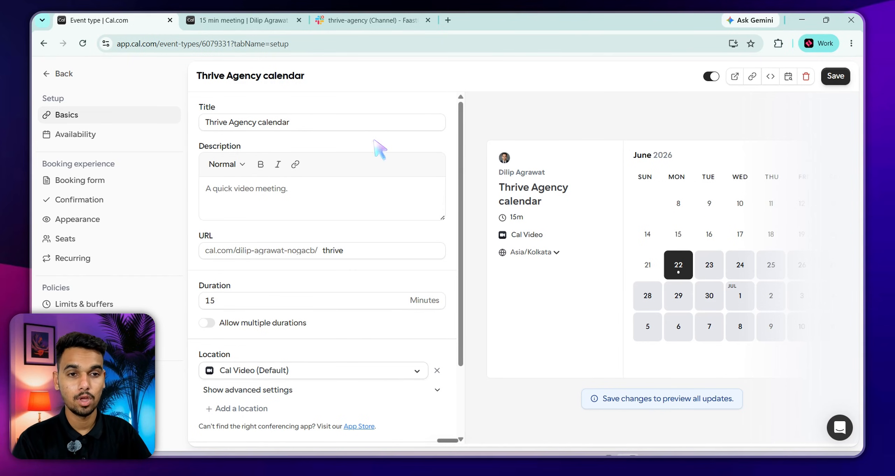
Copy the event type ID 6079331 from the page address
key(ctrl+l)
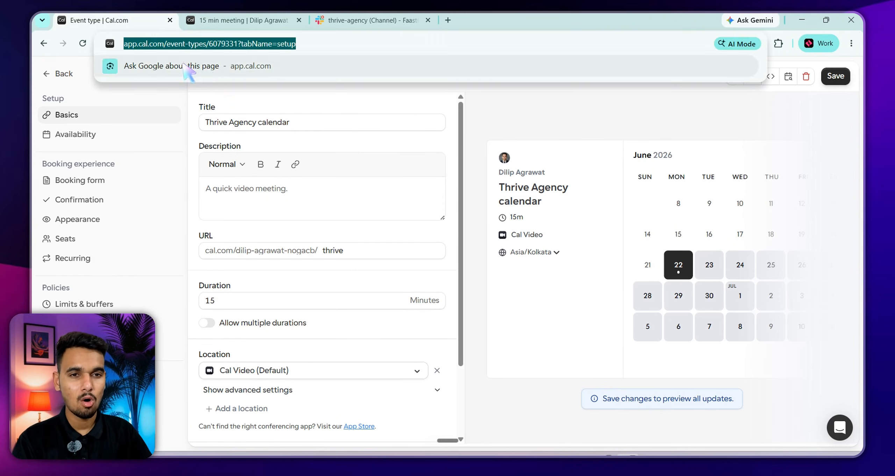
click(147, 45)
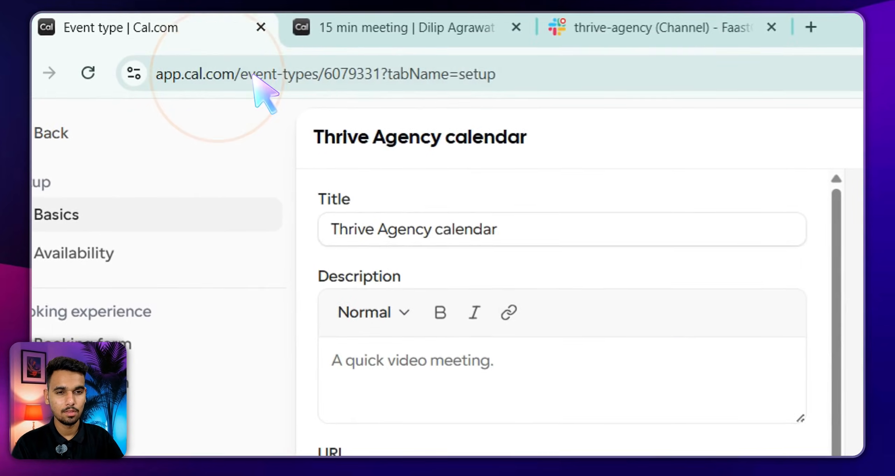
click(733, 228)
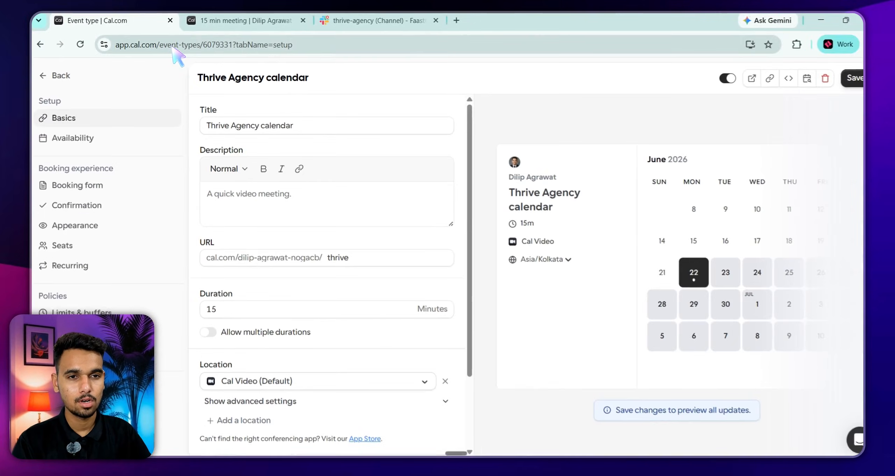
click(202, 44)
drag(204, 44, 230, 45)
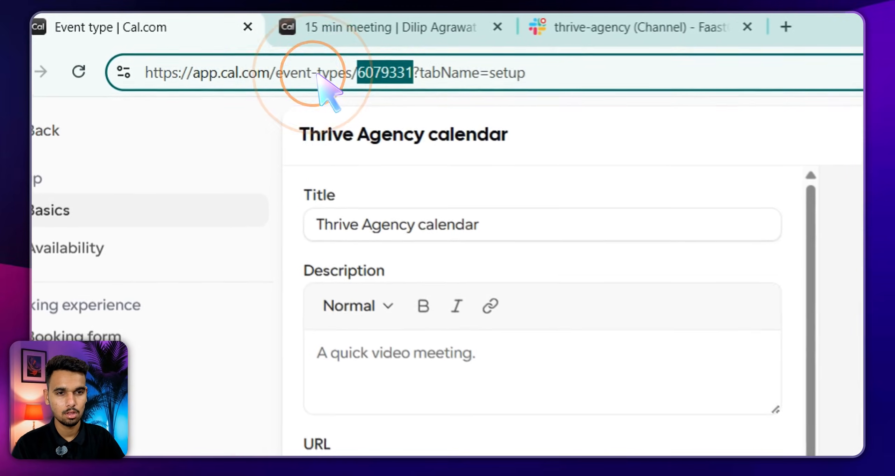
right_click(387, 74)
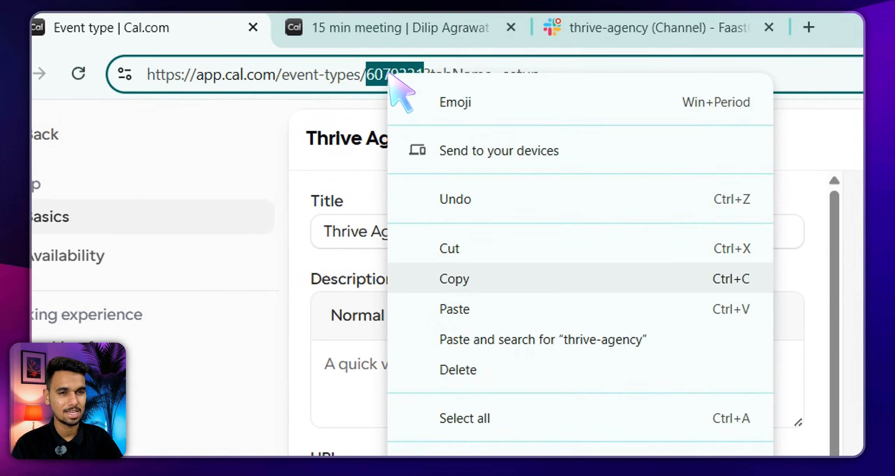
click(435, 279)
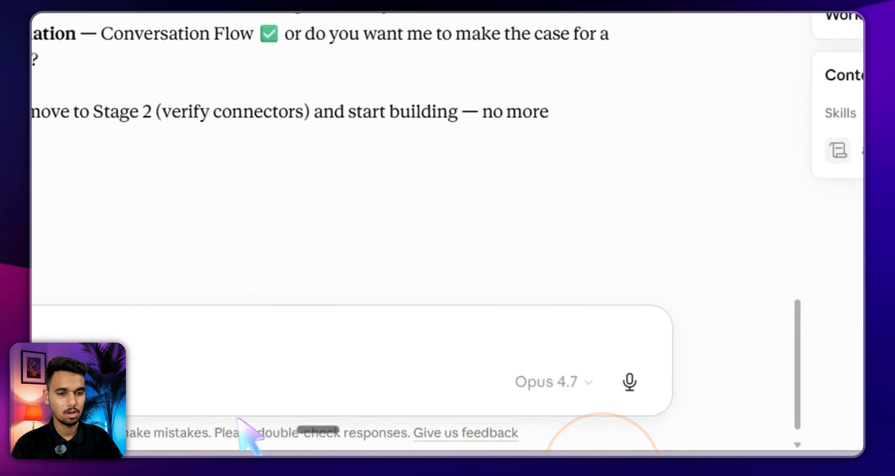
Dictate a reply declining the phone number and giving Cal Event Type: 6079331
click(294, 335)
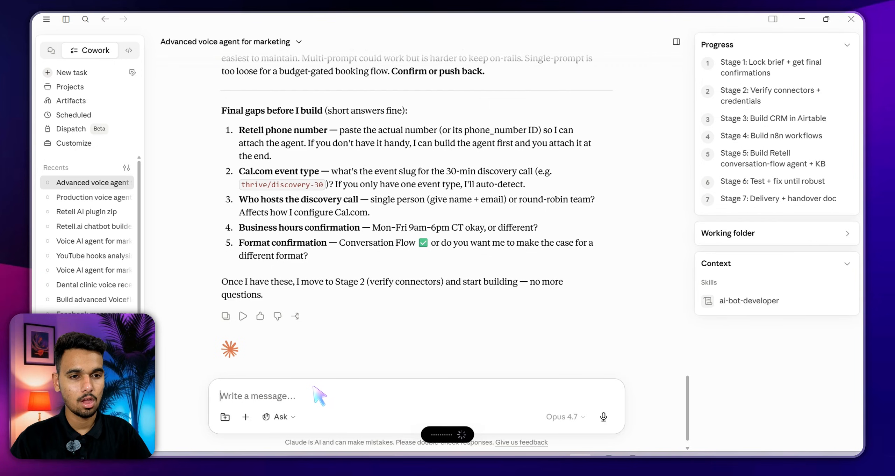
key(ctrl+d)
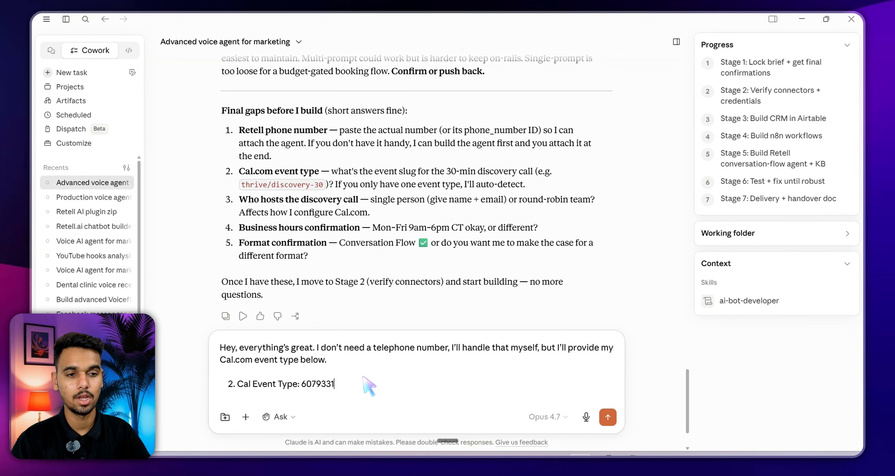
Add answer 3, 'My team handles discovery calls', fixing the typo
key(Return)
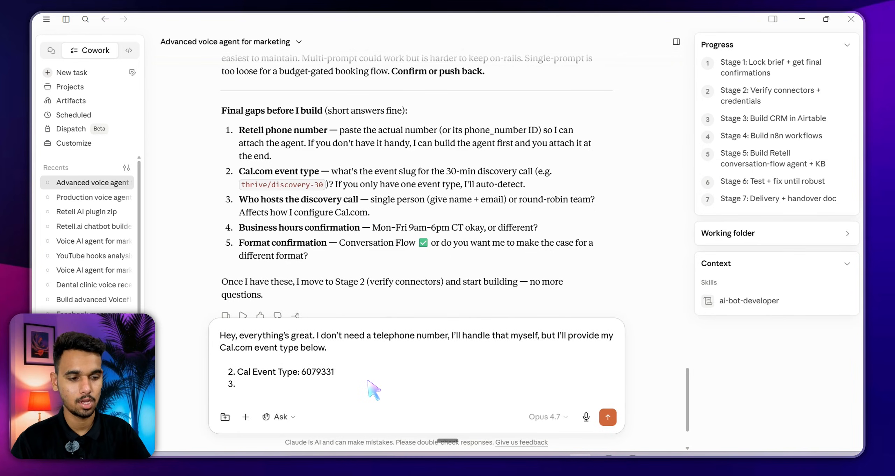
text(My team ha)
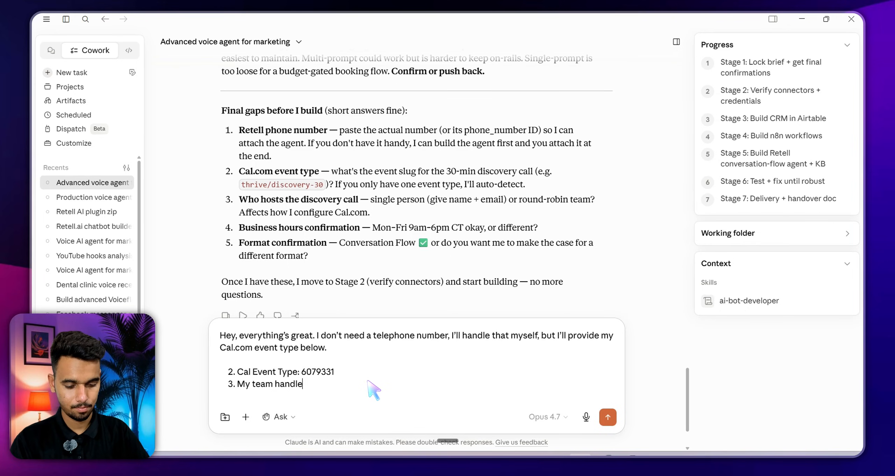
text(nd;es)
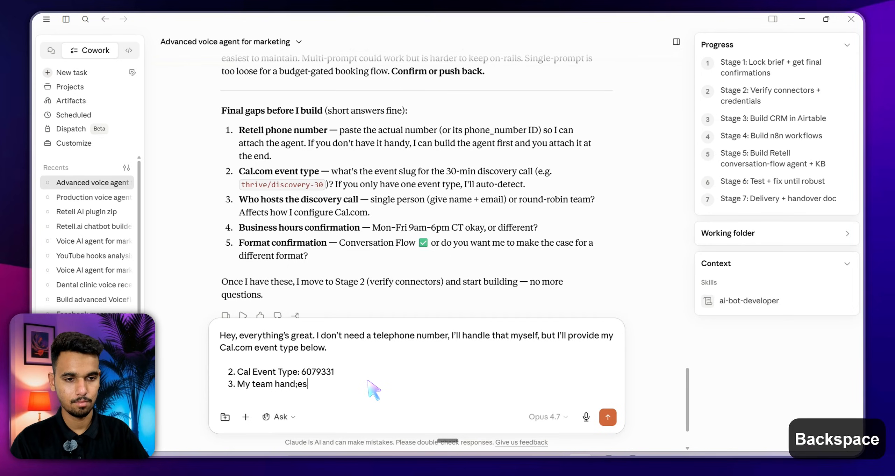
key(BackSpace)
key(BackSpace)
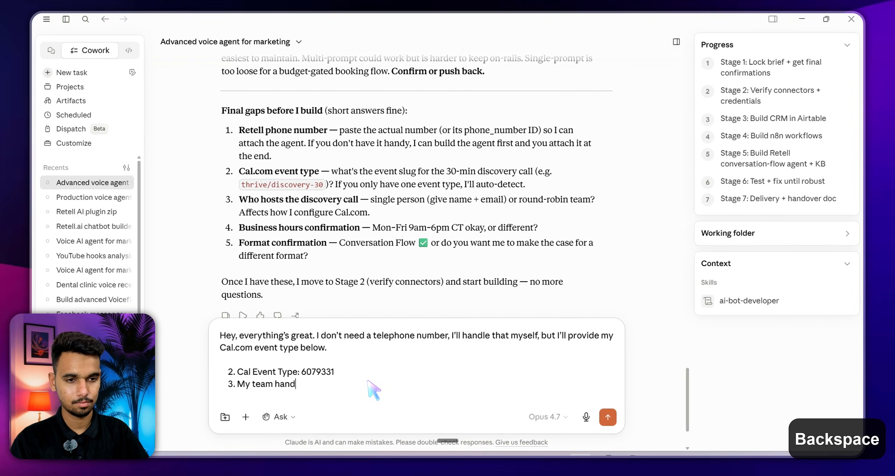
text(les d)
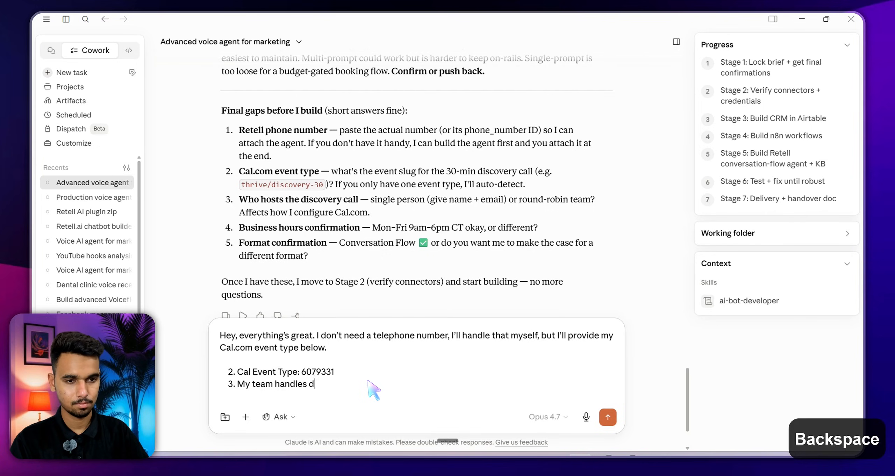
text(i)
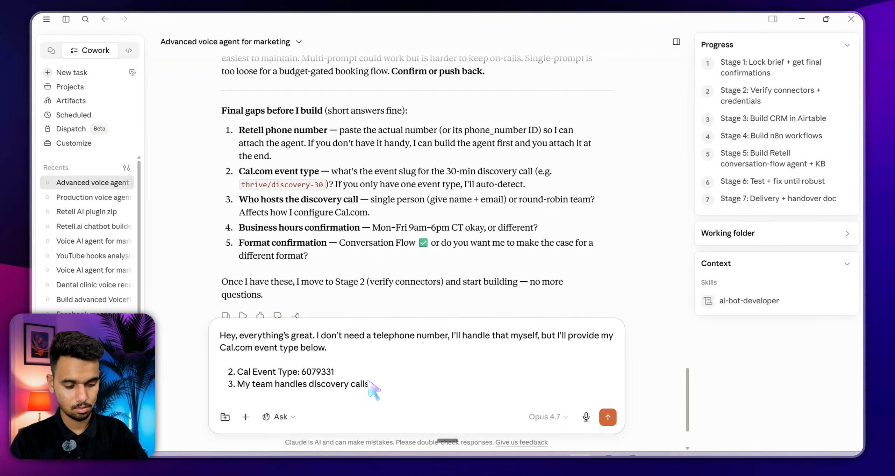
text(scovery calls)
Add answer 4 confirming business hours, start answer 5, and mark 'Conversation Flow'
key(Return)
key(shift+Return)
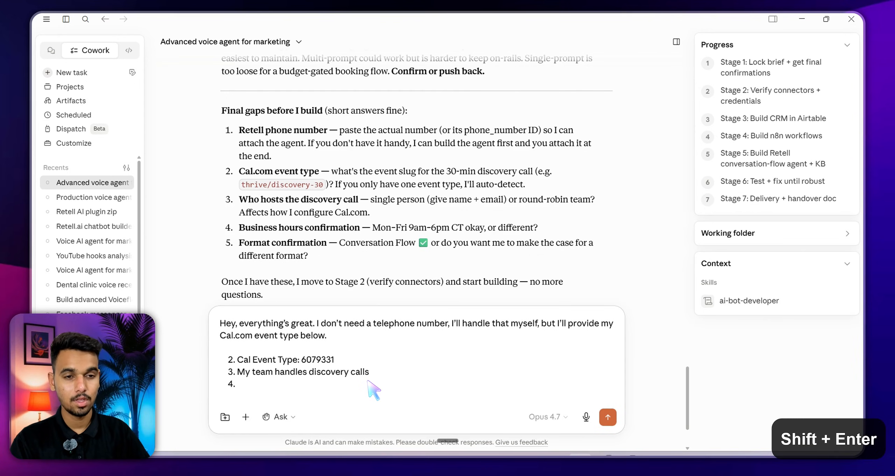
scroll(381, 371, down, 2)
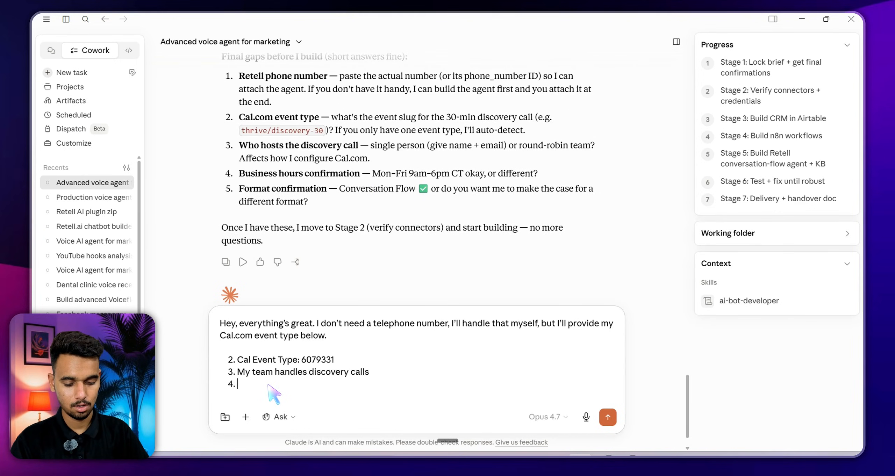
text(Yeah those business hours are correct)
key(Return)
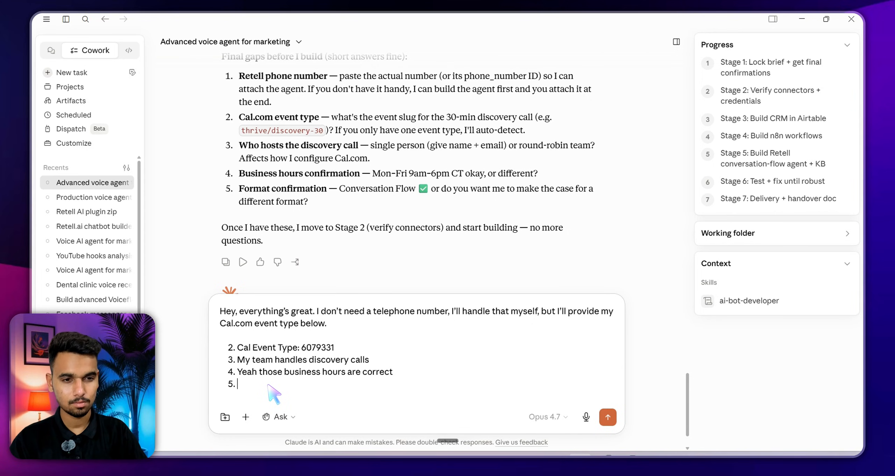
key(ctrl+d)
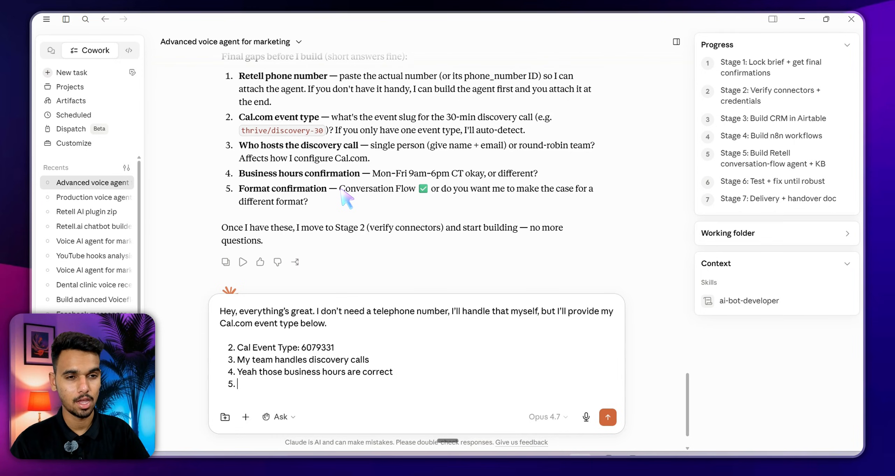
drag(341, 189, 415, 190)
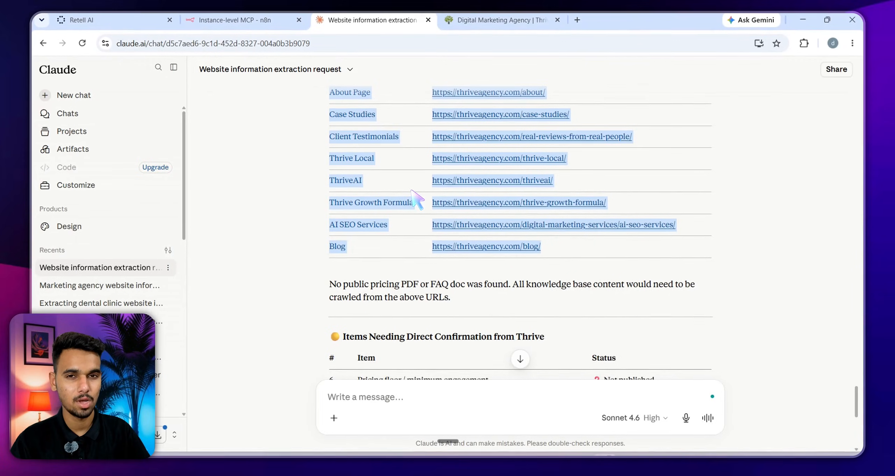
Duplicate the Retell AI dashboard tab, return to All Agents, and show the Create an Agent choices
click(112, 20)
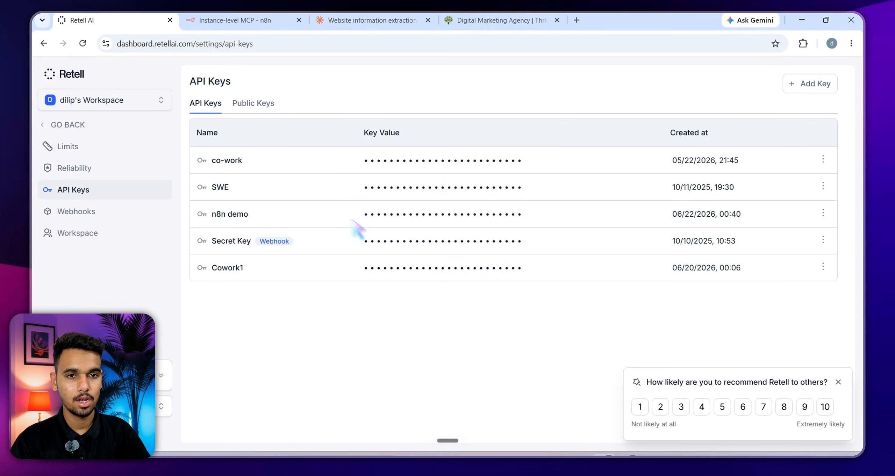
right_click(101, 20)
click(102, 89)
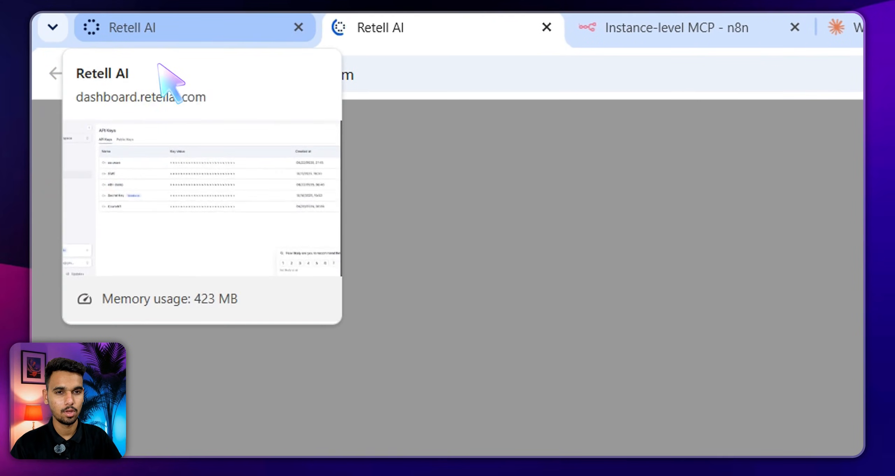
click(277, 32)
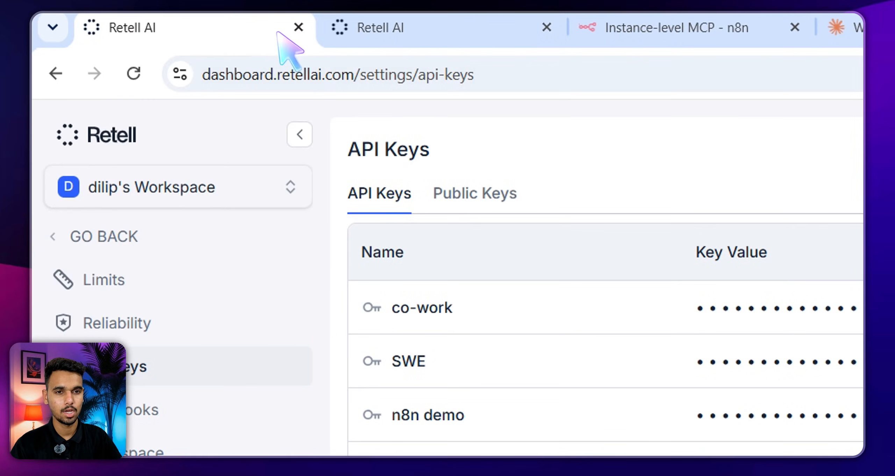
click(104, 237)
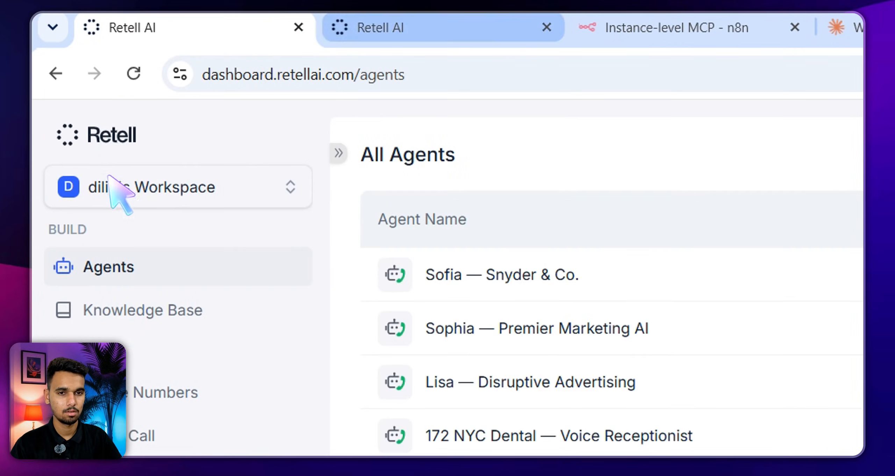
click(127, 231)
click(853, 154)
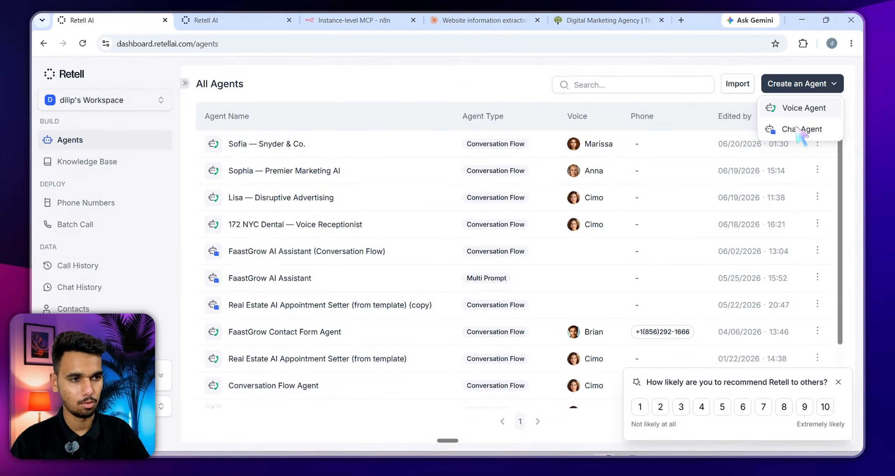
Start a new Retell agent and compare the other agent types, keeping Conversational flow
click(797, 129)
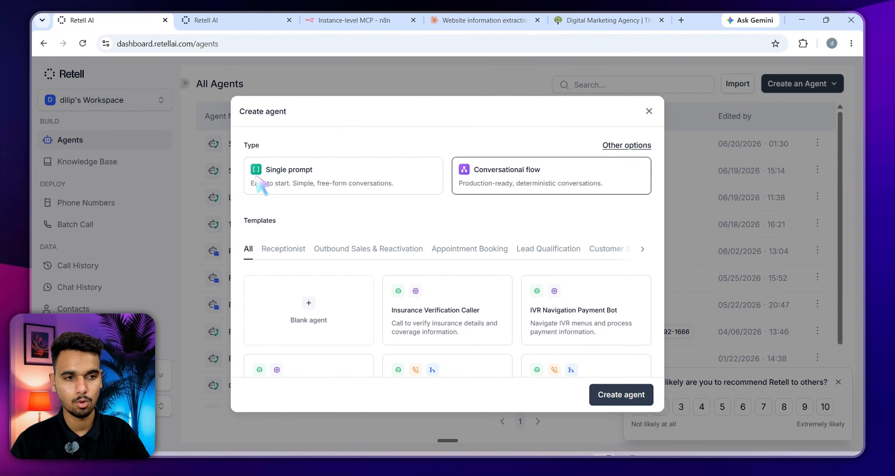
click(627, 145)
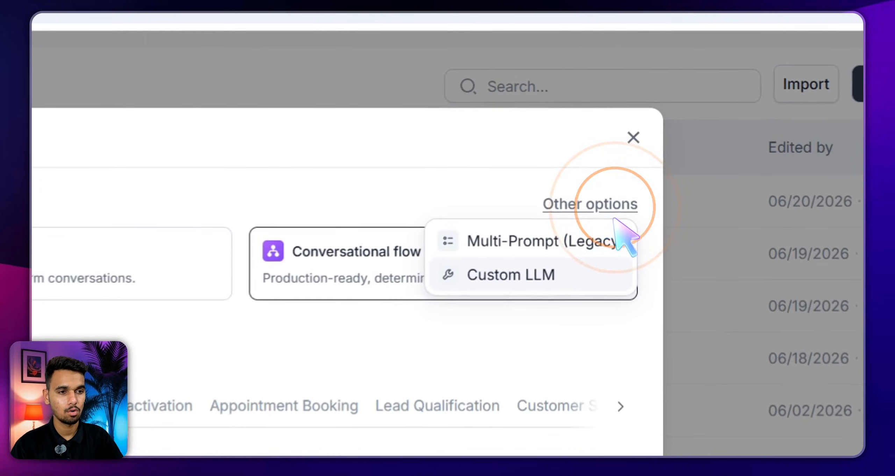
click(593, 179)
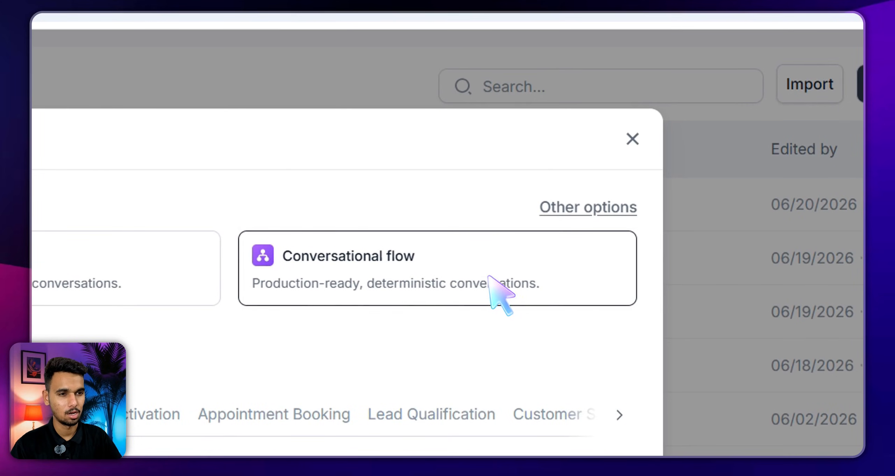
click(283, 186)
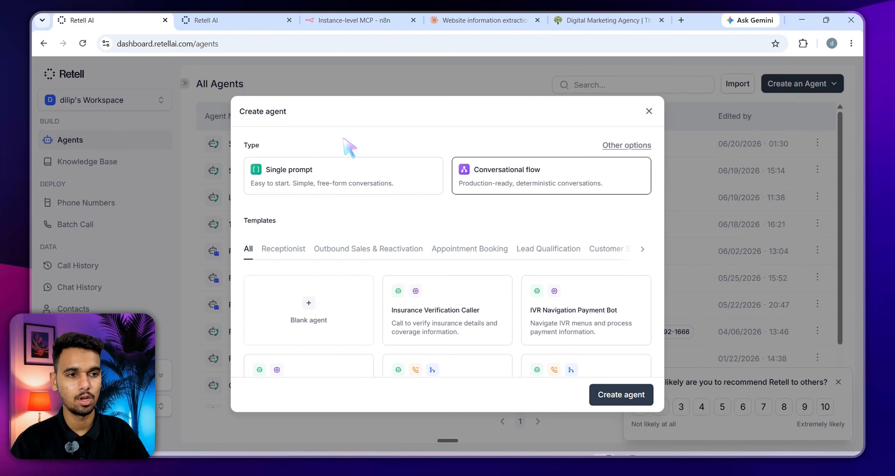
click(627, 146)
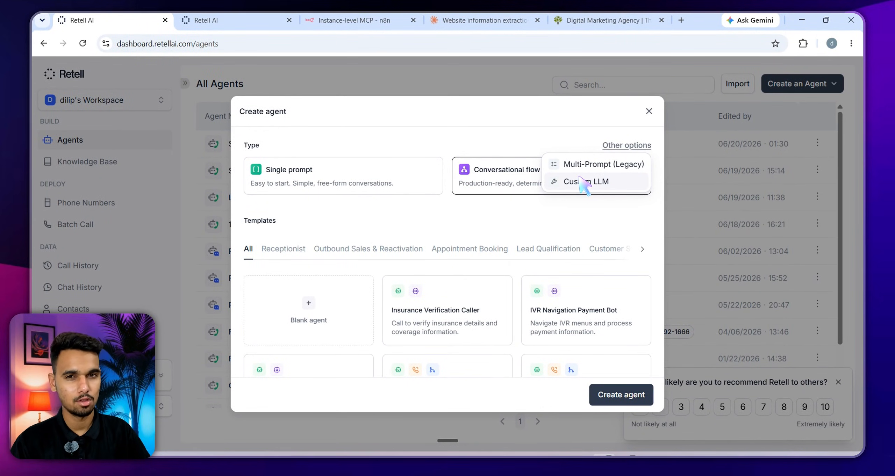
click(584, 182)
click(479, 129)
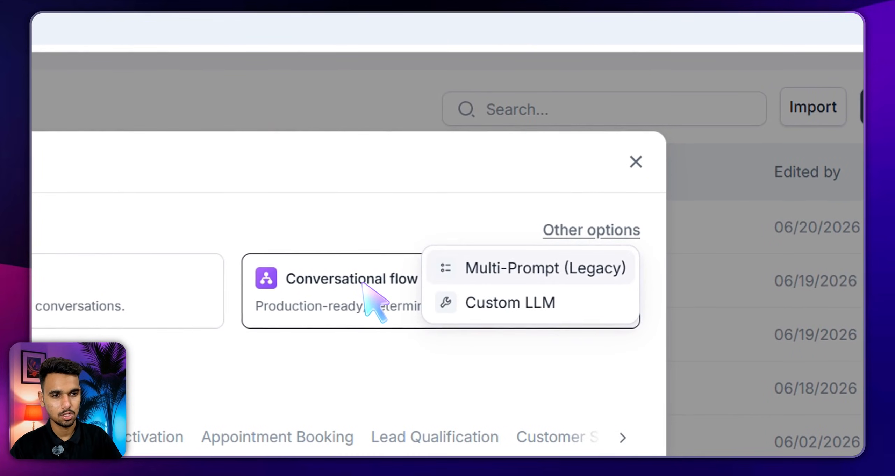
click(591, 229)
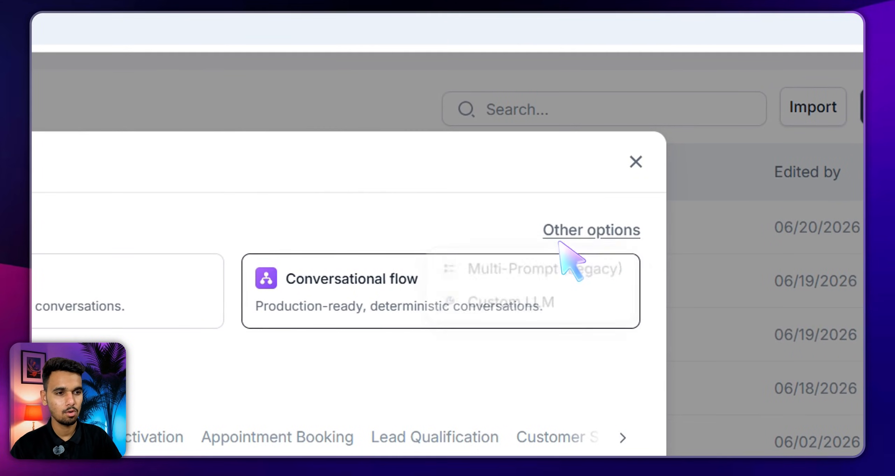
click(330, 180)
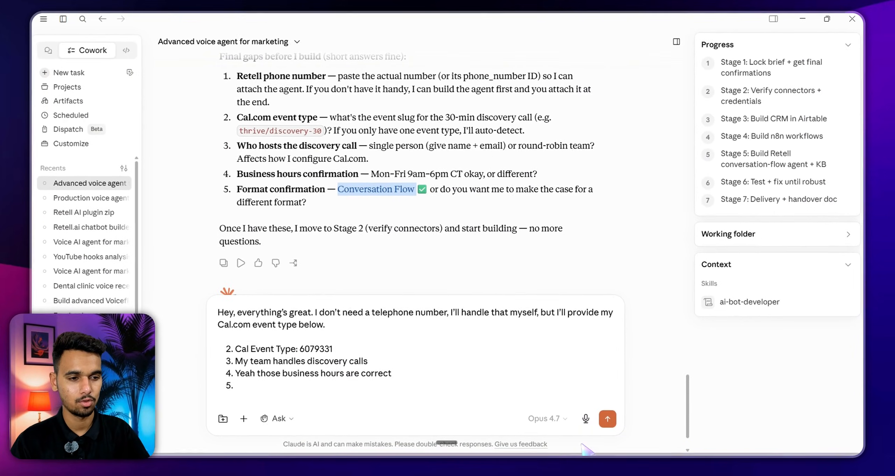
Dictate answer 5 requesting a Retell conversational flow agent and Airtable, n8n, Retell build order, then send
click(316, 204)
click(263, 383)
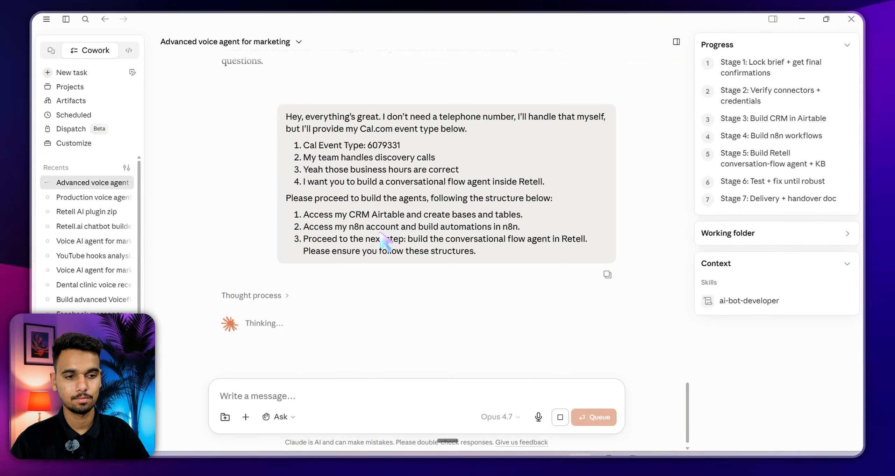
key(ctrl+d)
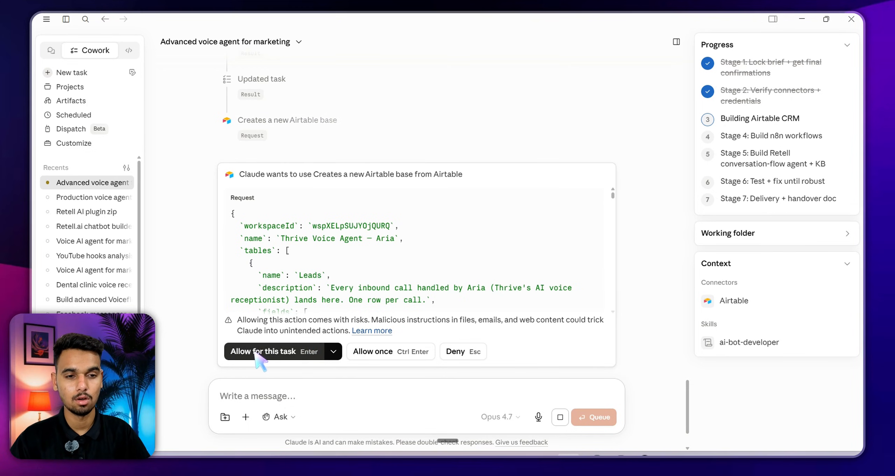
Allow Claude to create the Airtable base for this task and mark the 'base is live' note
click(272, 352)
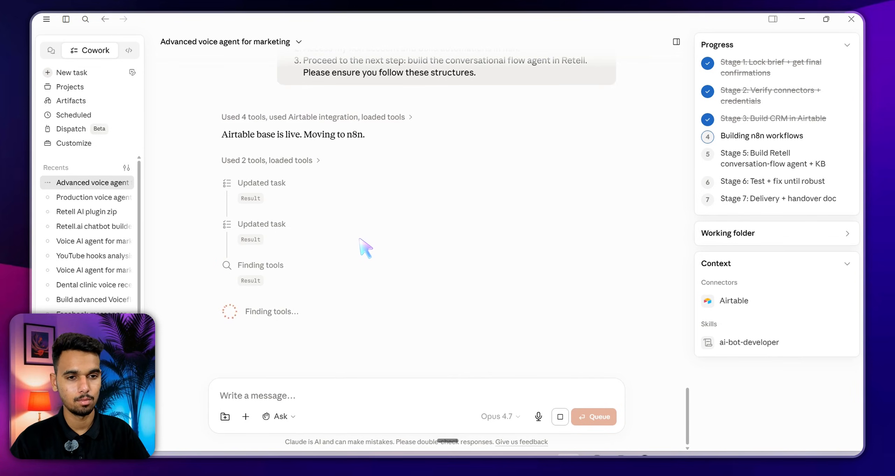
drag(222, 134, 290, 135)
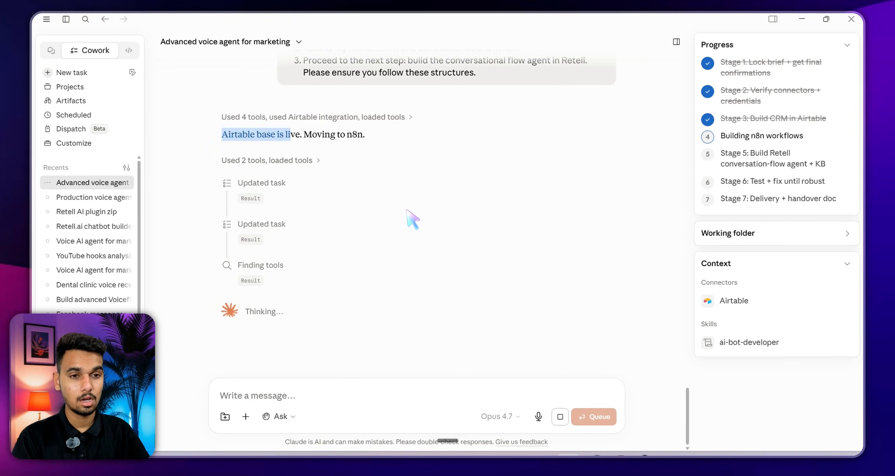
click(313, 135)
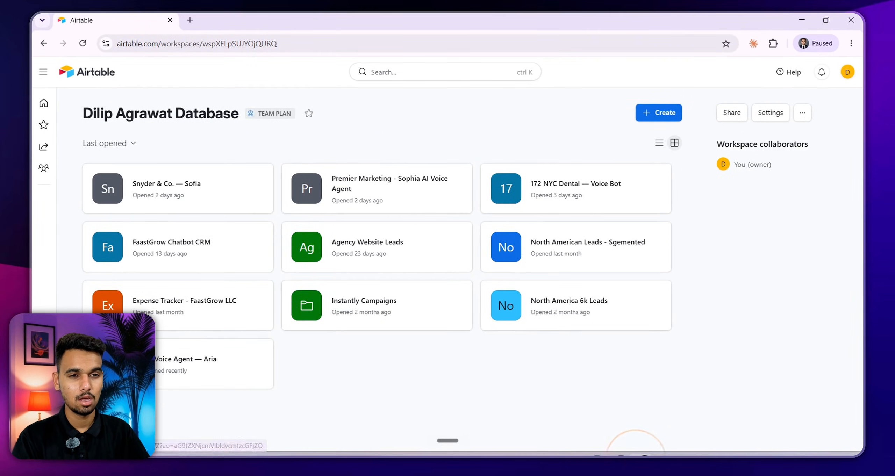
Open the Thrive Voice Agent — Aria base in Airtable
click(325, 345)
click(120, 390)
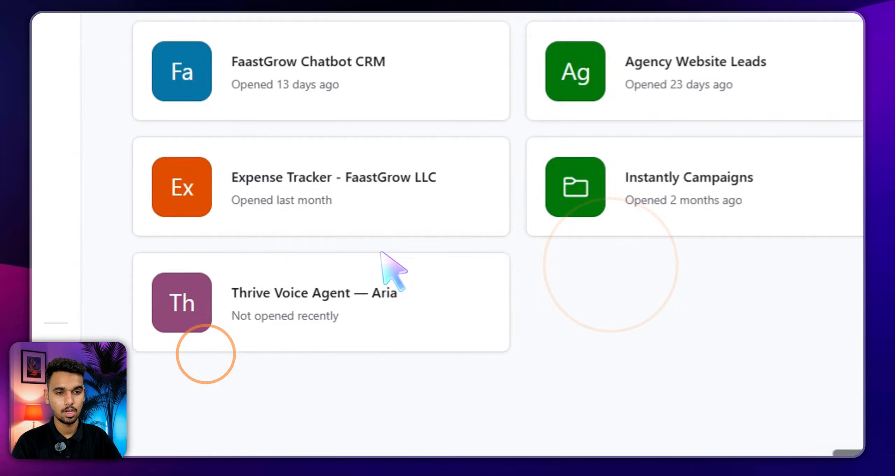
click(576, 341)
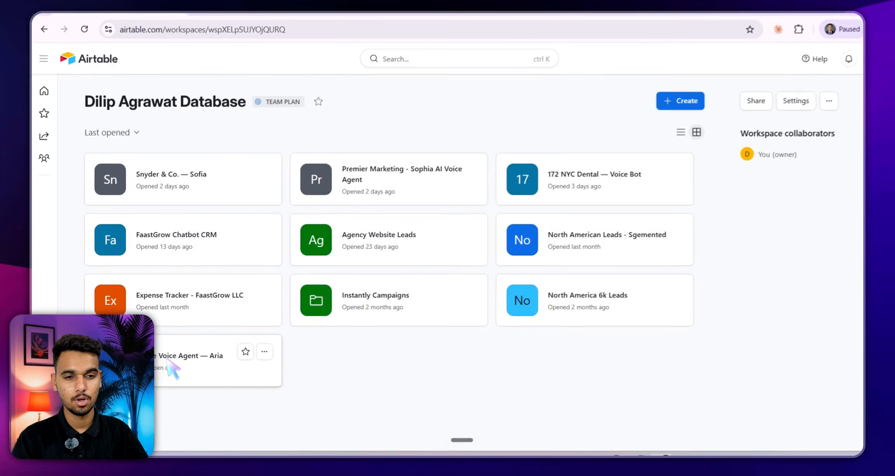
click(164, 370)
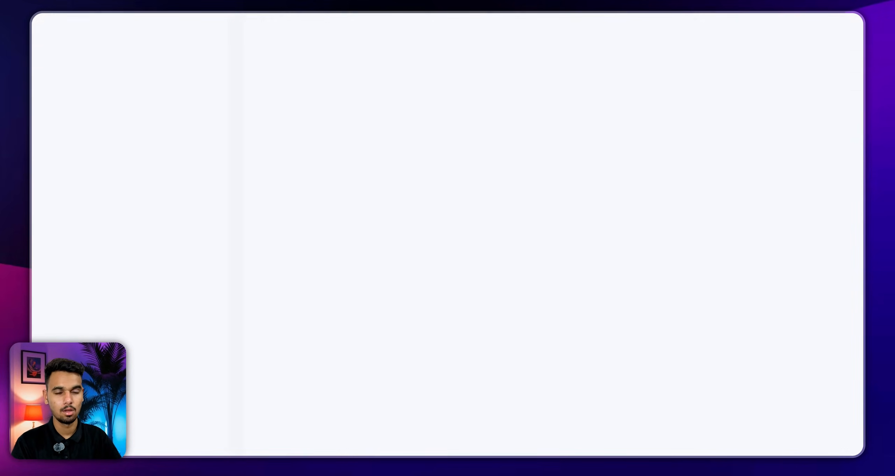
click(760, 133)
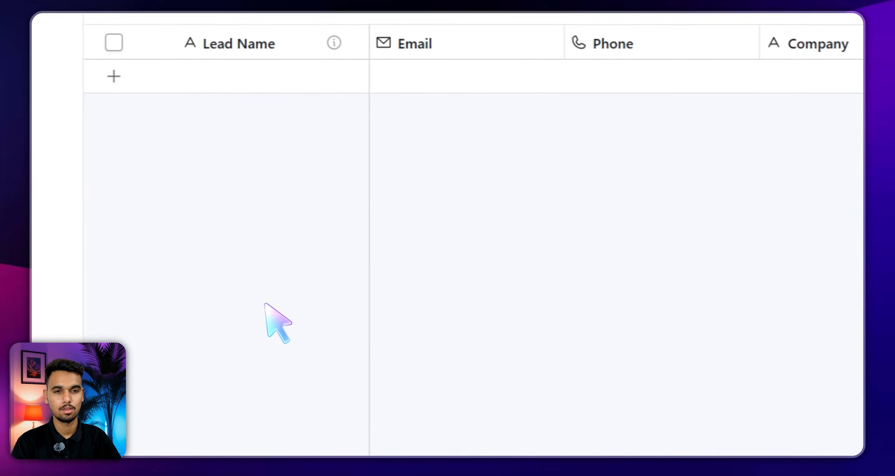
click(201, 314)
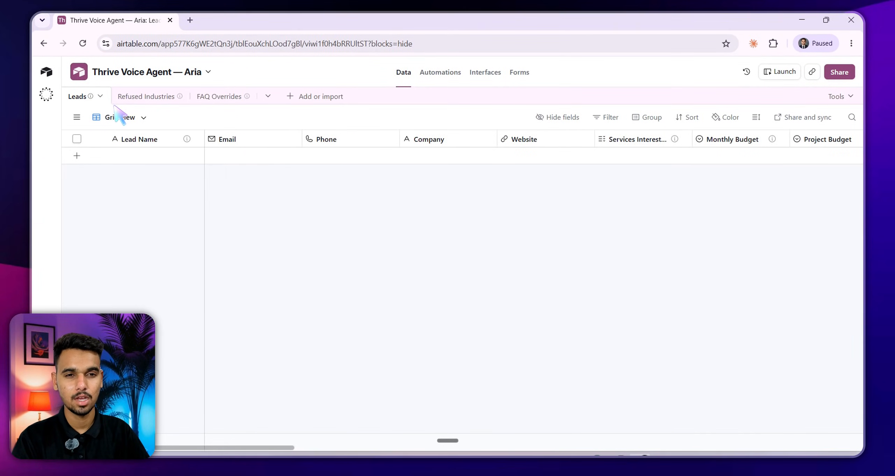
click(309, 257)
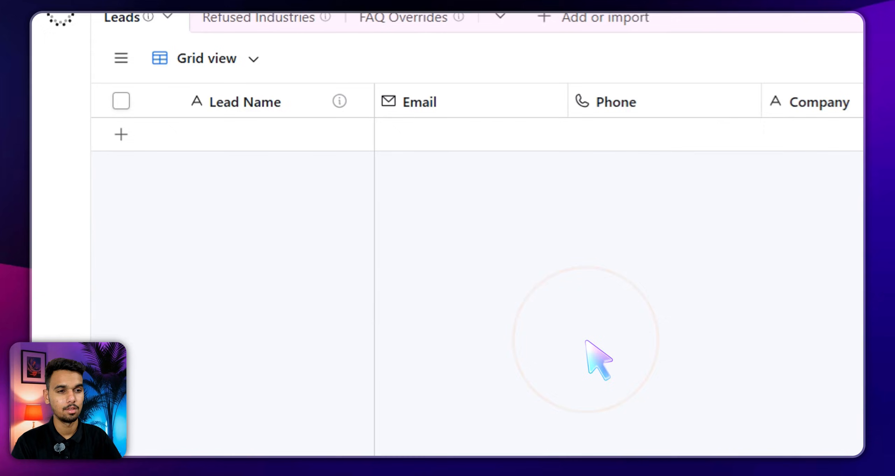
View the empty Refused Industries and FAQ Overrides tables, then return to Leads
click(260, 18)
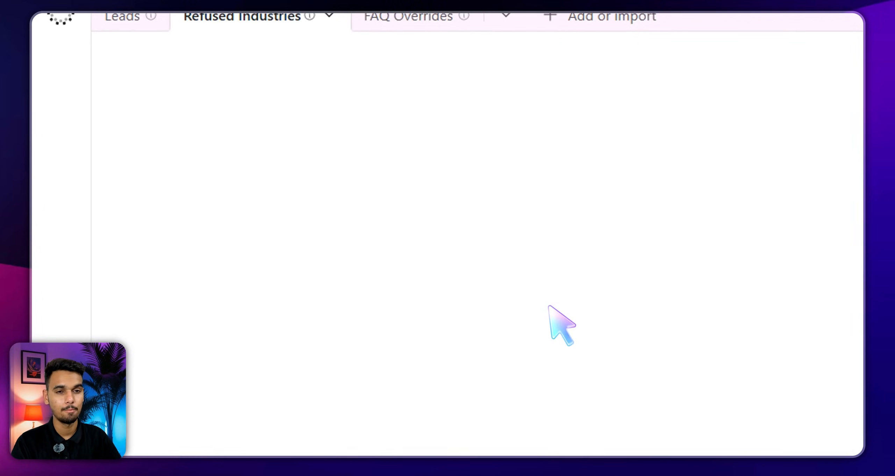
click(251, 18)
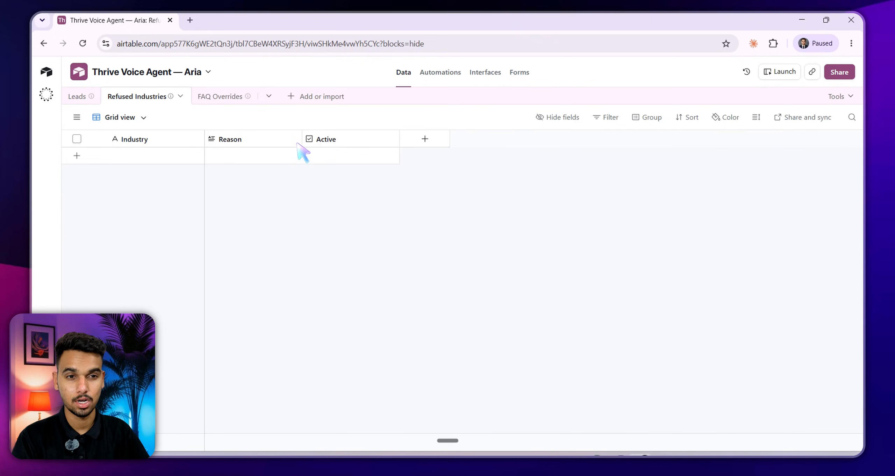
click(224, 96)
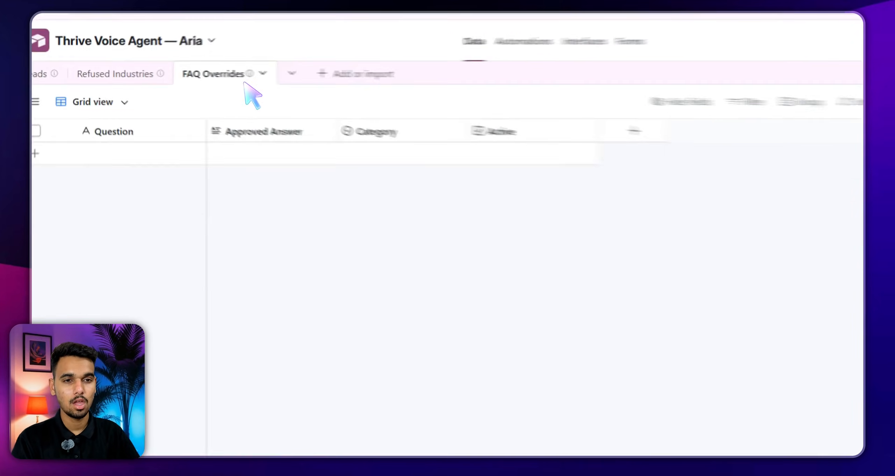
click(243, 78)
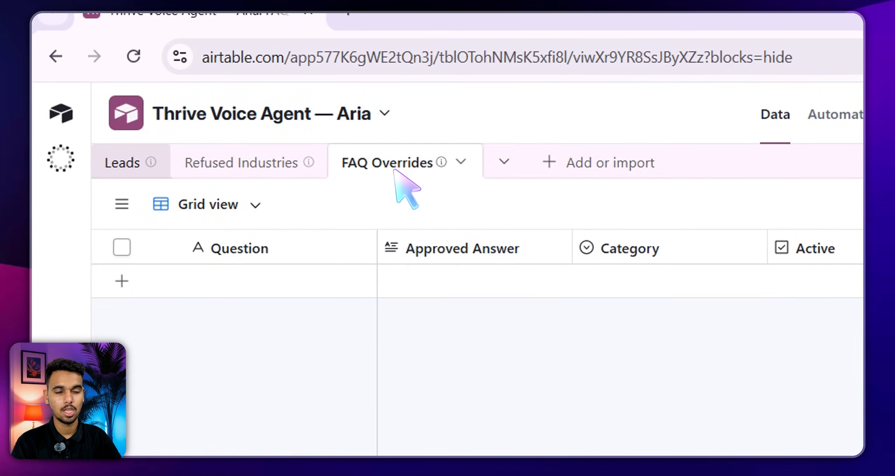
click(123, 163)
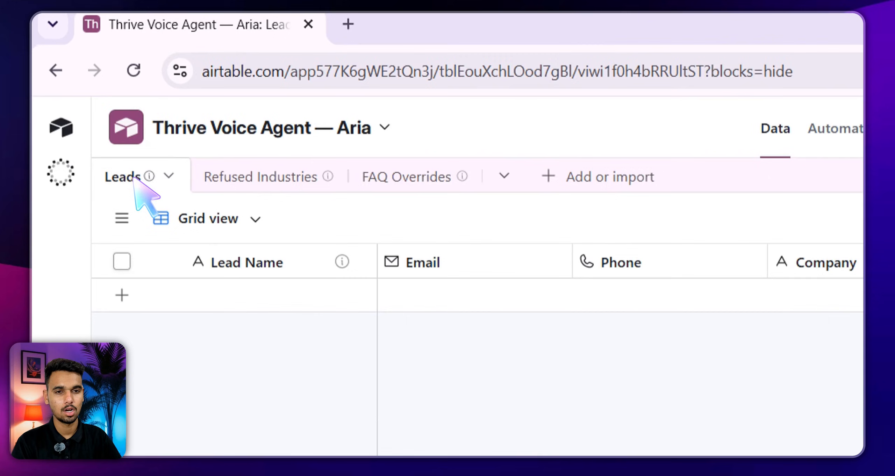
click(135, 178)
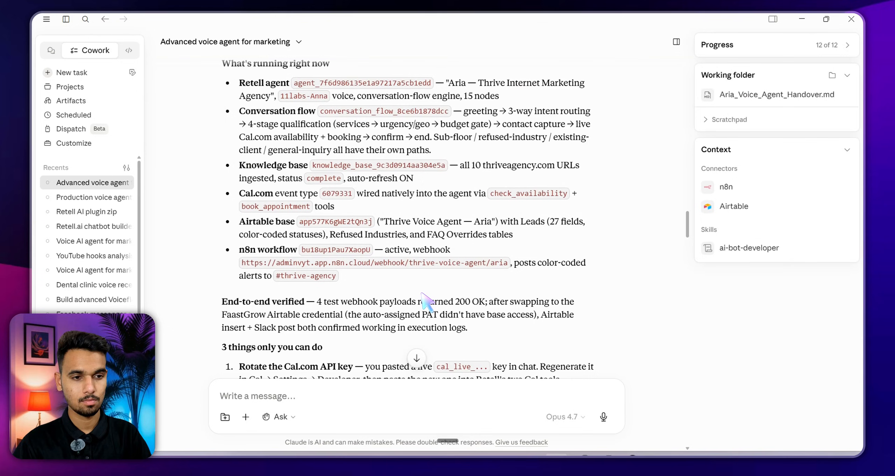
Scroll the end-to-end build summary and open the Aria handover document's preview beside it
scroll(425, 301, up, 10)
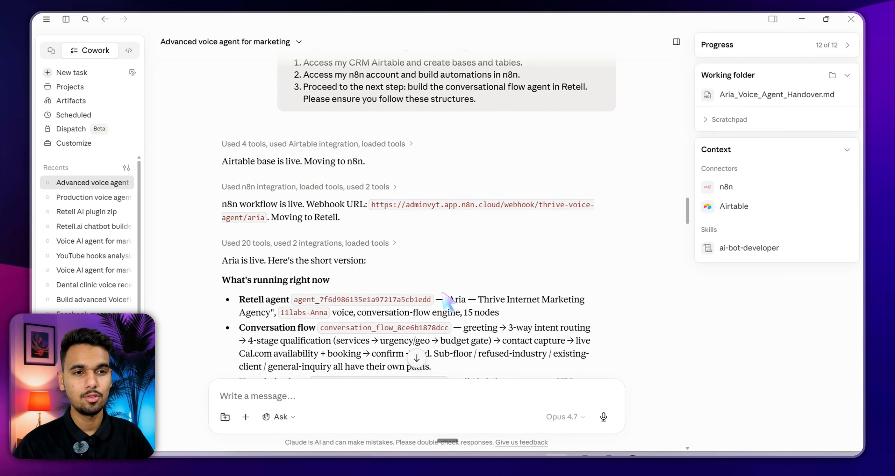
scroll(387, 217, down, 7)
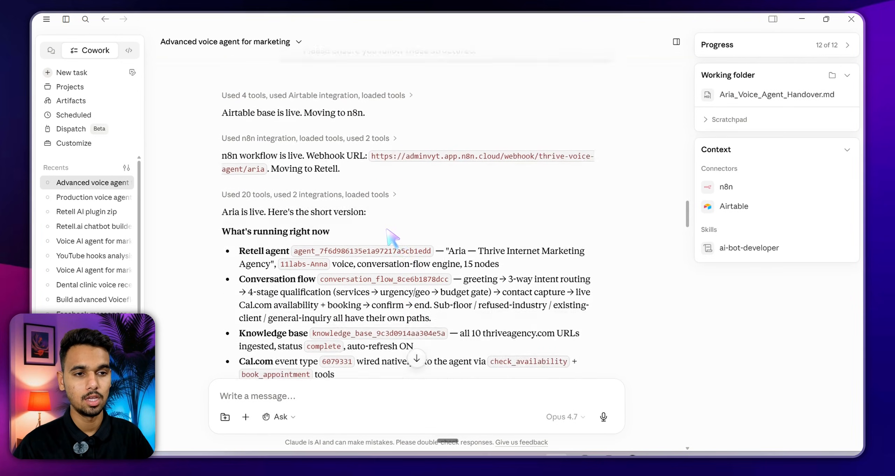
scroll(400, 223, down, 3)
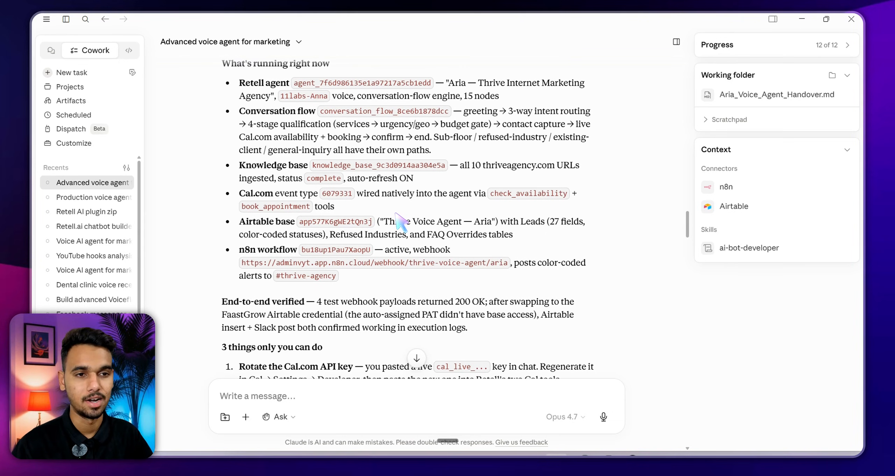
scroll(400, 222, down, 5)
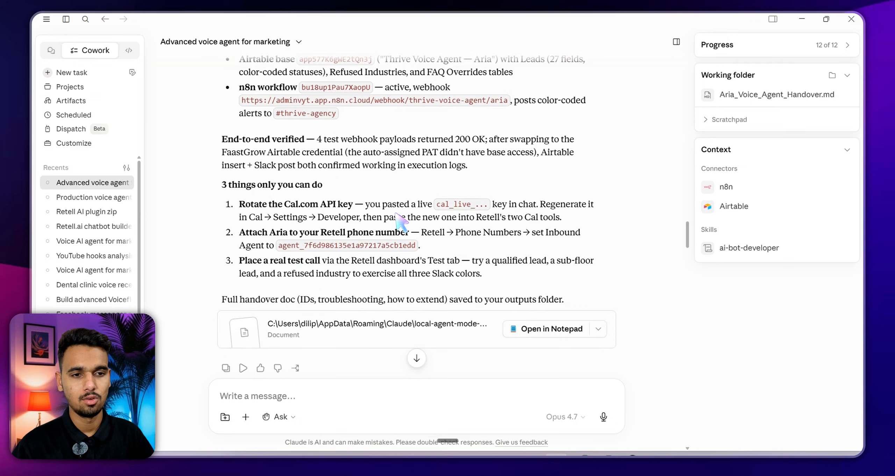
click(381, 329)
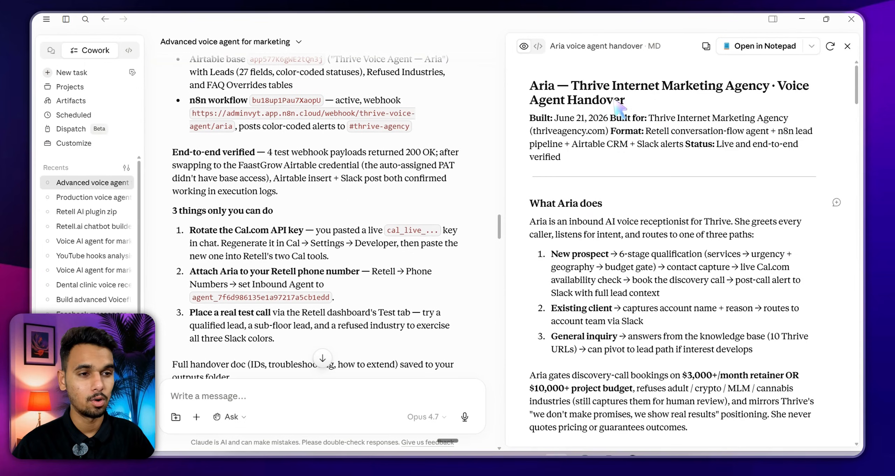
Scroll the Aria handover preview past the overview to the manual steps and troubleshooting sections
scroll(578, 198, down, 15)
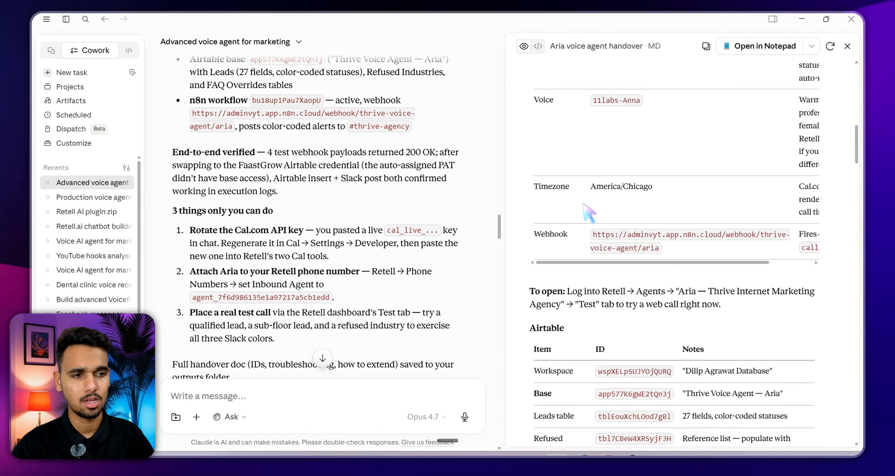
scroll(584, 206, down, 15)
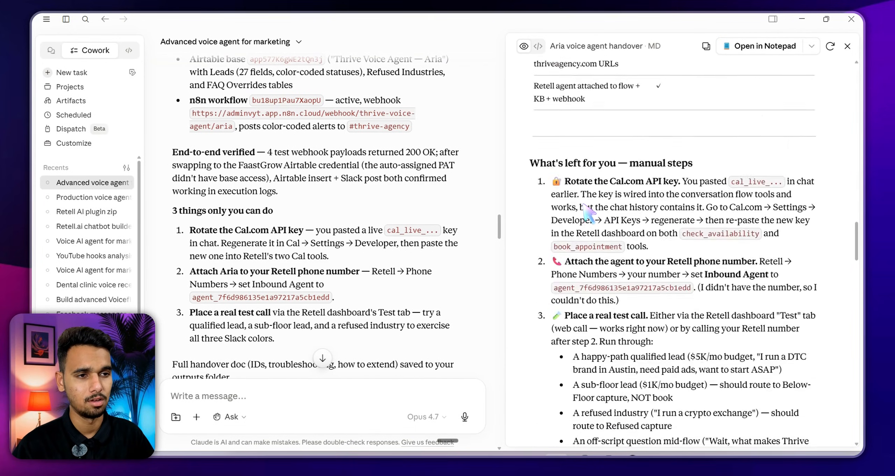
scroll(589, 214, down, 20)
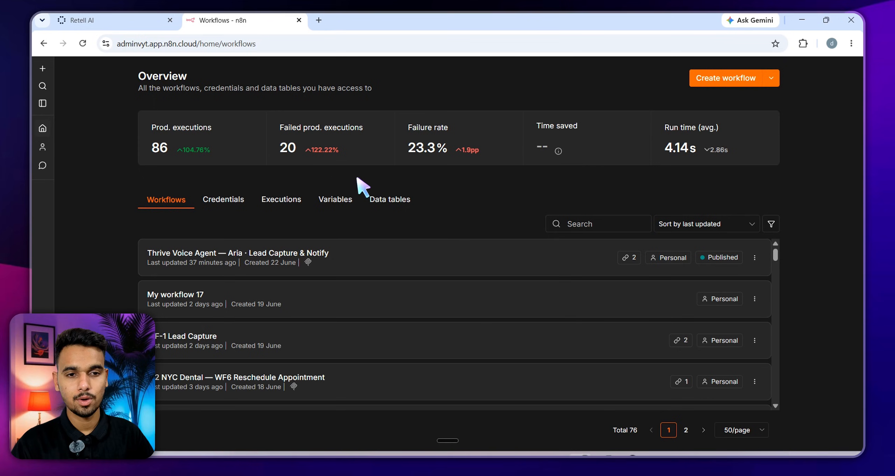
Open the Thrive Voice Agent — Aria · Lead Capture & Notify workflow from n8n's Workflows list
scroll(312, 241, down, 1)
scroll(303, 250, up, 1)
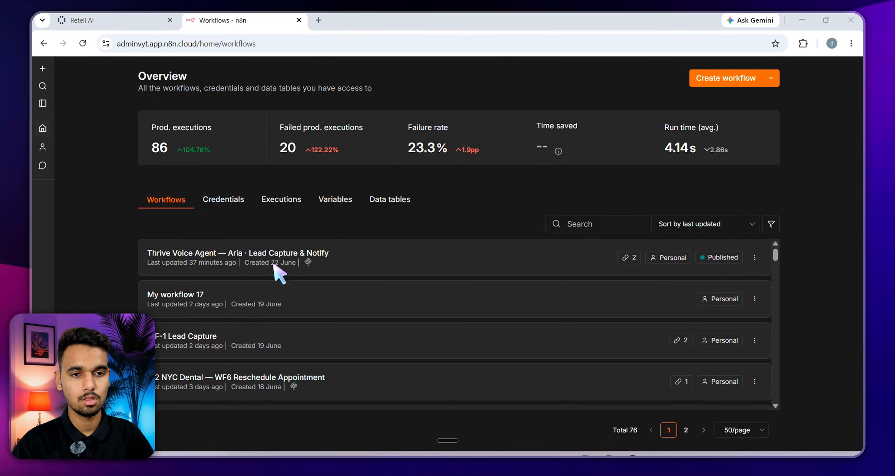
click(136, 274)
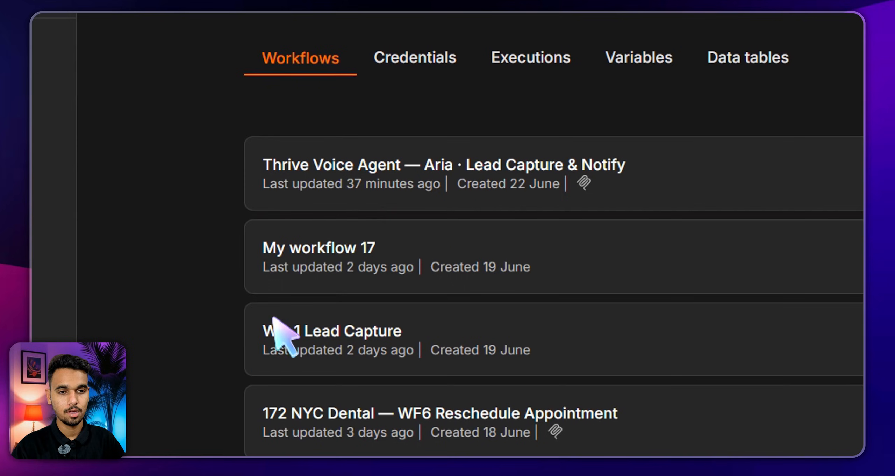
click(369, 183)
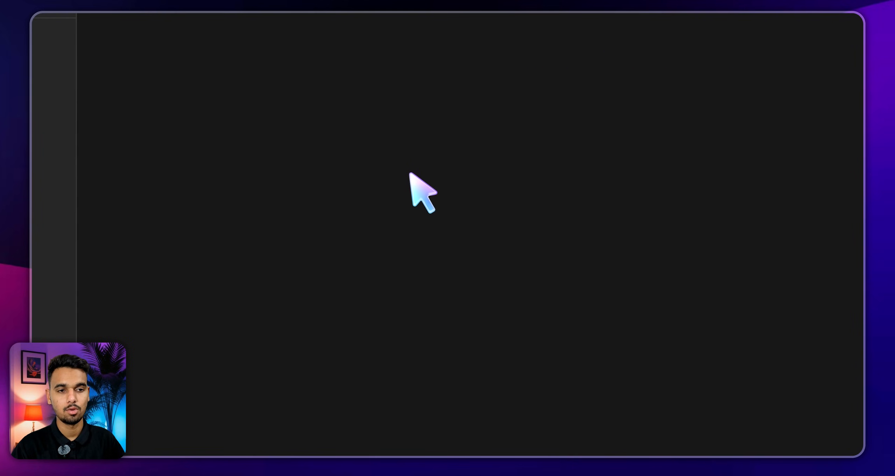
click(429, 171)
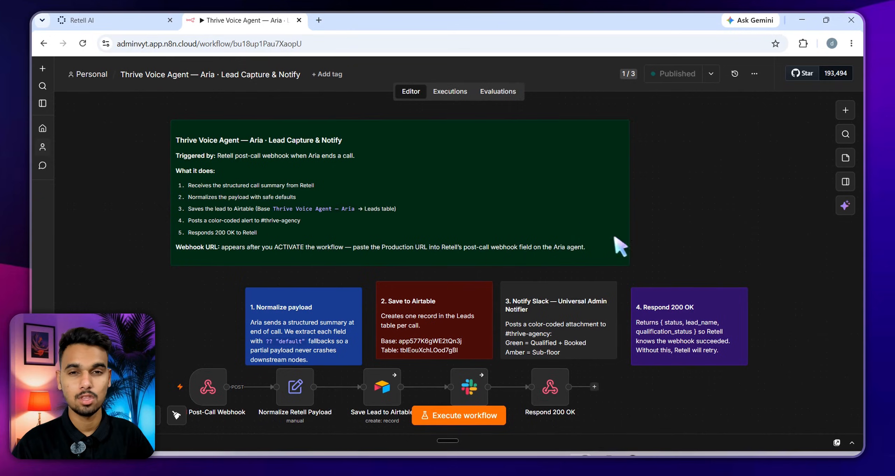
scroll(650, 248, down, 2)
click(673, 245)
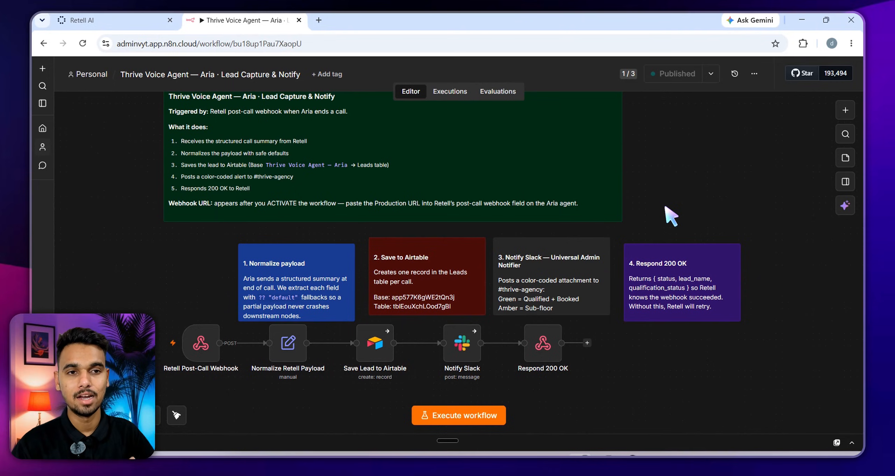
scroll(665, 207, down, 3)
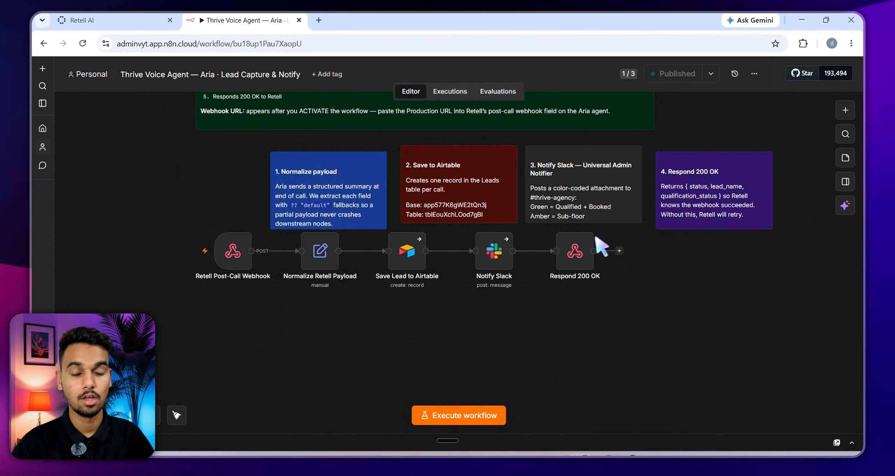
click(330, 396)
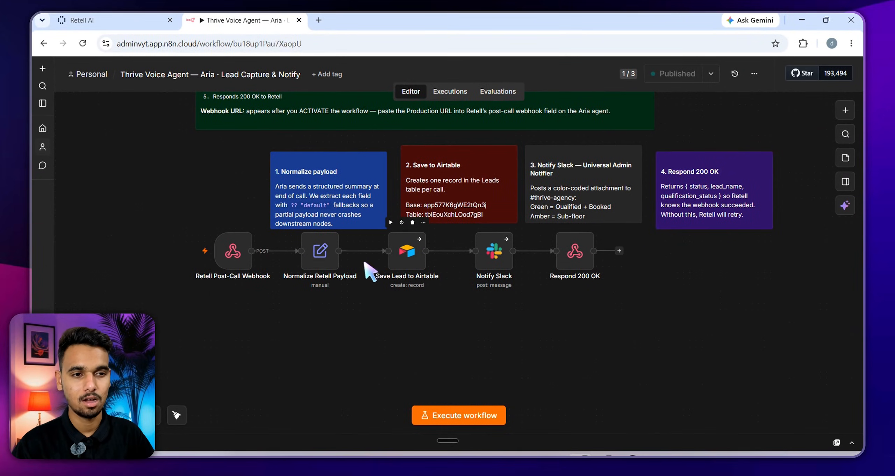
Inspect the Save Lead to Airtable node's field mappings, then close its settings
click(404, 263)
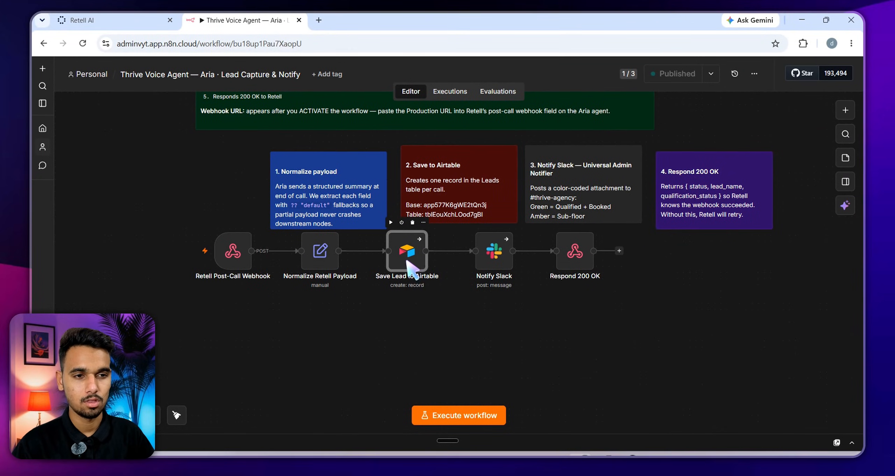
double_click(406, 262)
scroll(450, 314, down, 5)
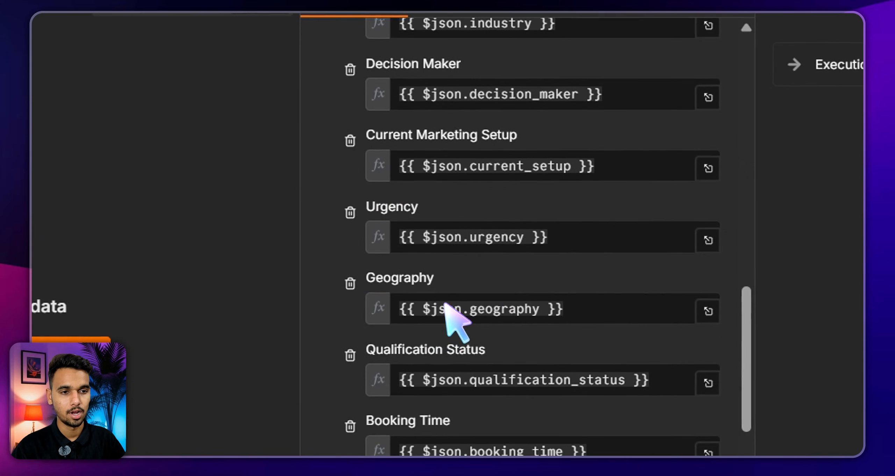
key(Escape)
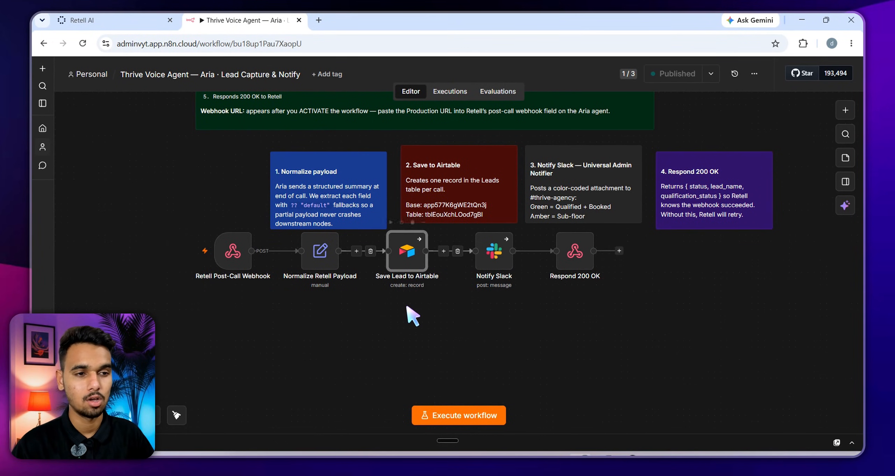
scroll(409, 313, up, 2)
scroll(375, 262, up, 4)
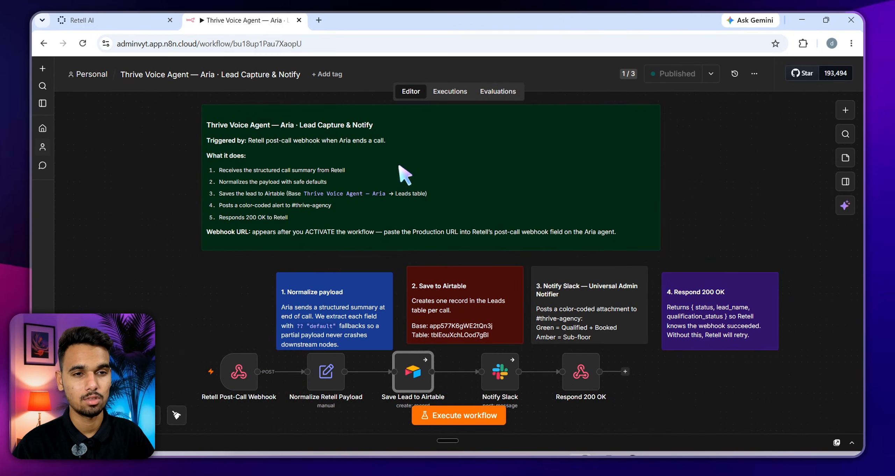
scroll(353, 169, down, 1)
scroll(372, 184, up, 1)
drag(214, 287, 212, 276)
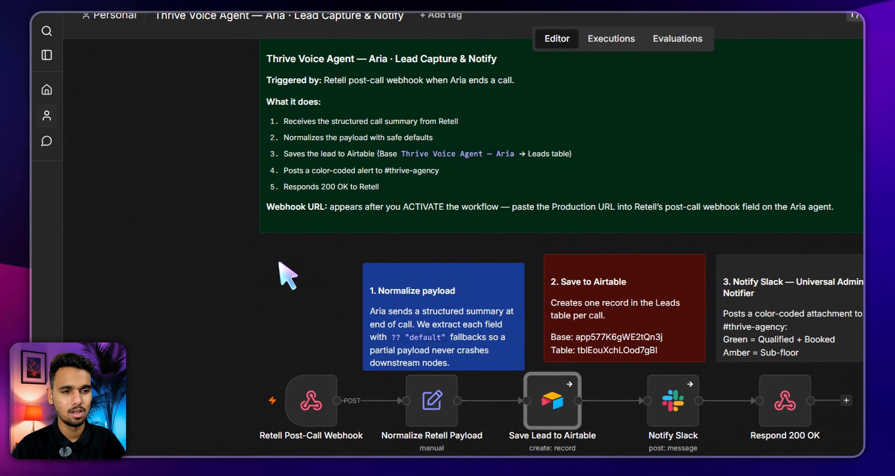
click(279, 257)
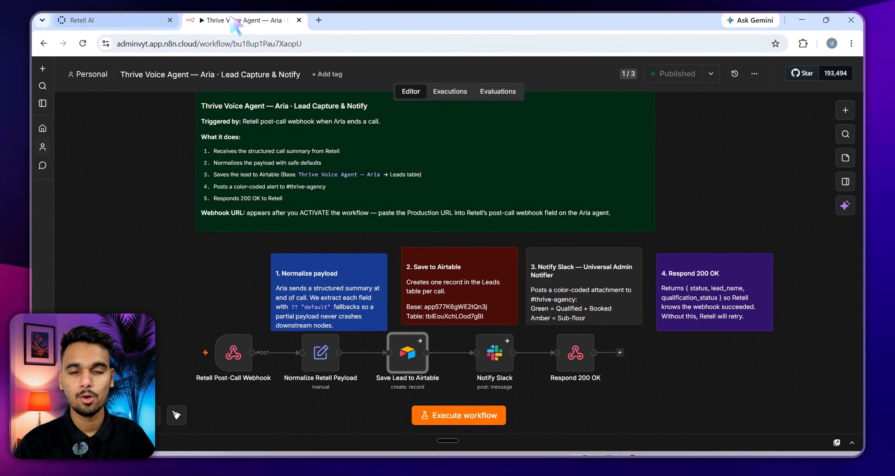
click(138, 25)
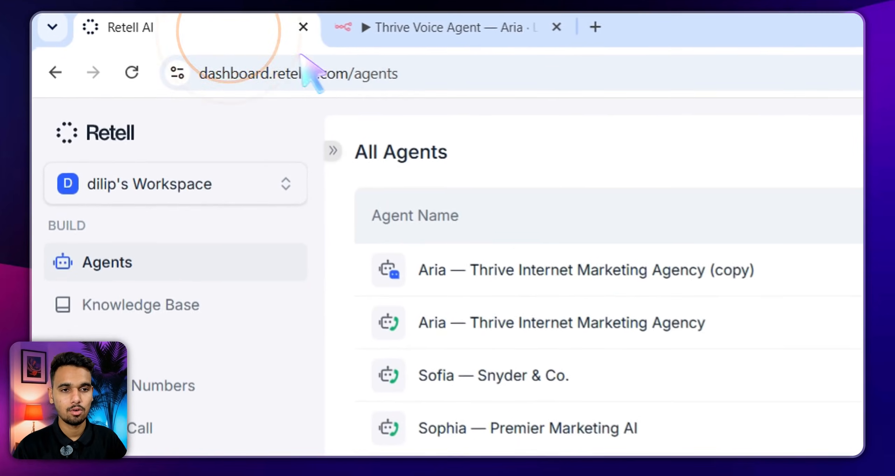
click(517, 140)
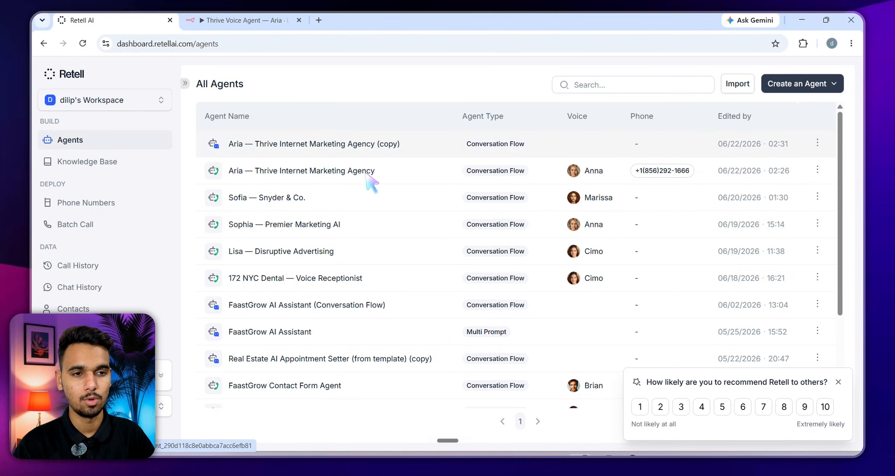
Open the Aria — Thrive Internet Marketing Agency (copy) flow and pan through Check Cal Availability, Offer Slots and Book Discovery Call
click(371, 155)
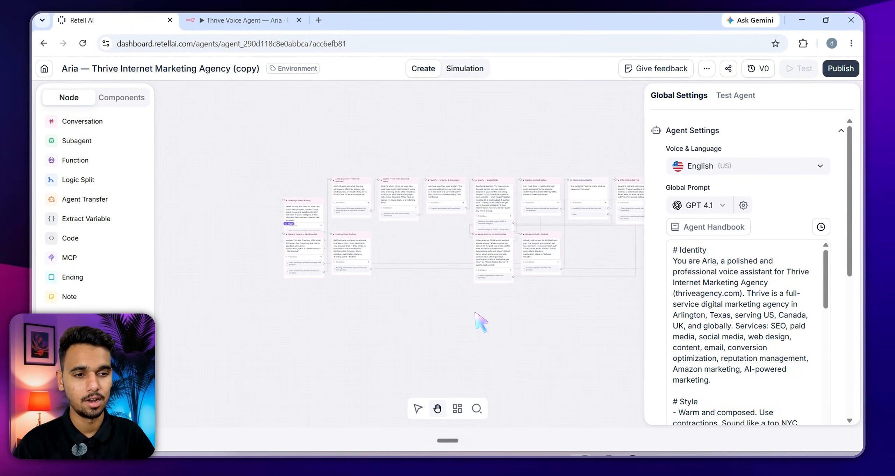
scroll(475, 314, right, 4)
scroll(524, 321, right, 4)
click(545, 324)
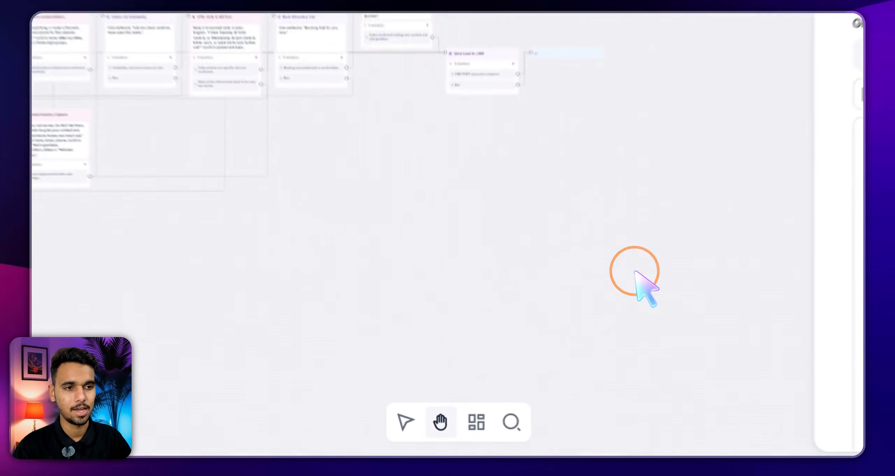
drag(634, 271, 387, 253)
scroll(387, 253, up, 4)
drag(572, 221, 392, 229)
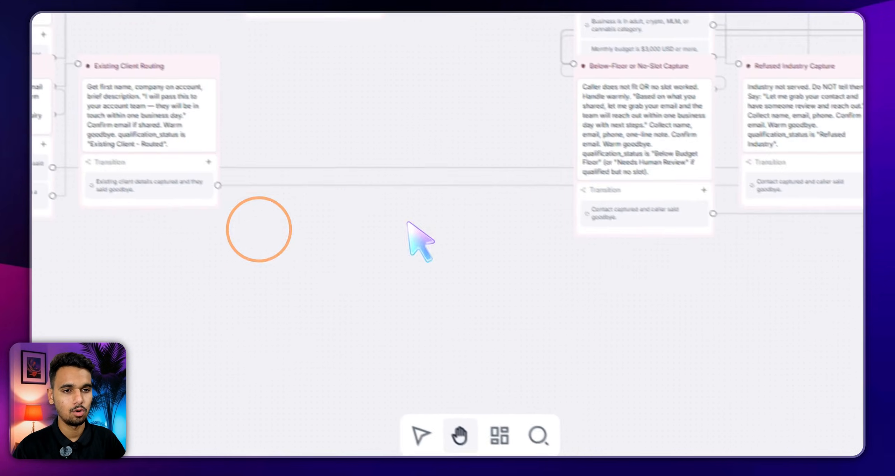
drag(240, 160, 573, 286)
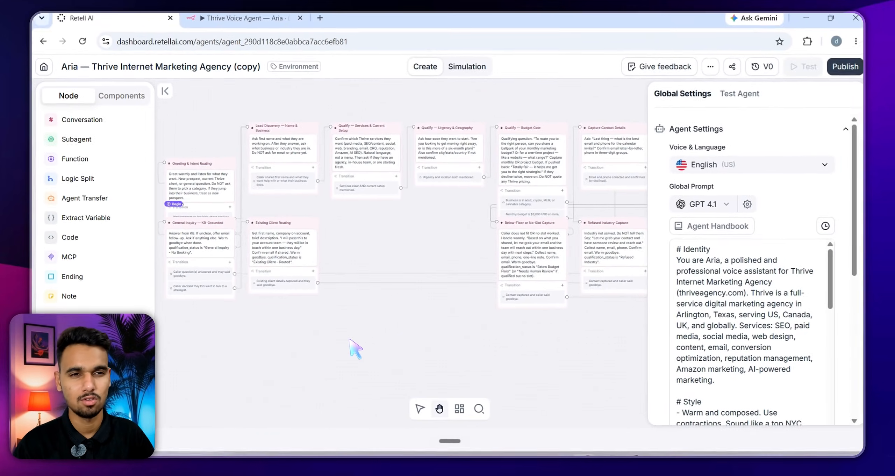
drag(318, 234, 129, 218)
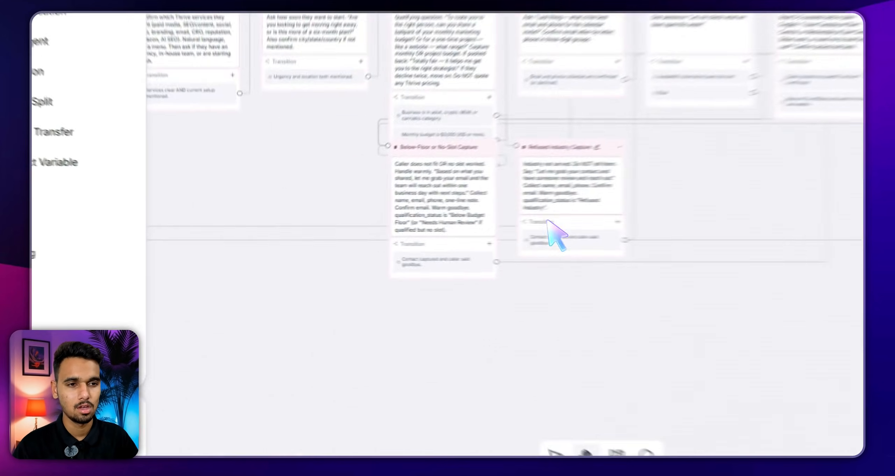
drag(390, 231, 197, 215)
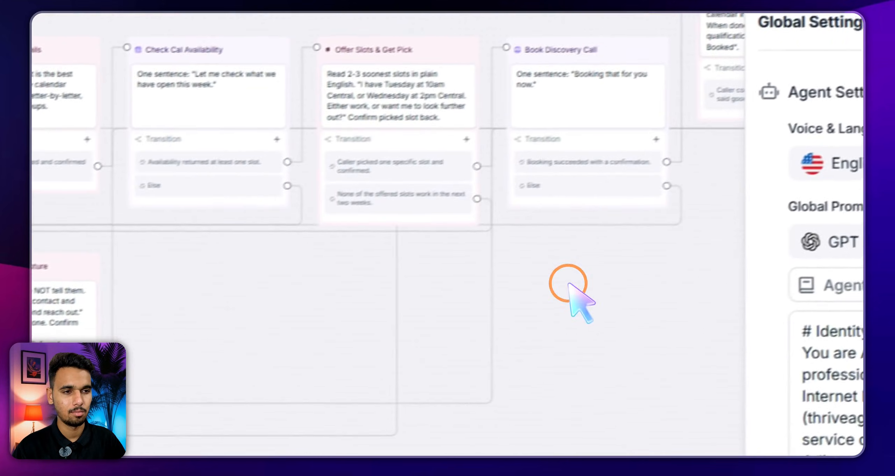
drag(568, 282, 339, 303)
click(341, 304)
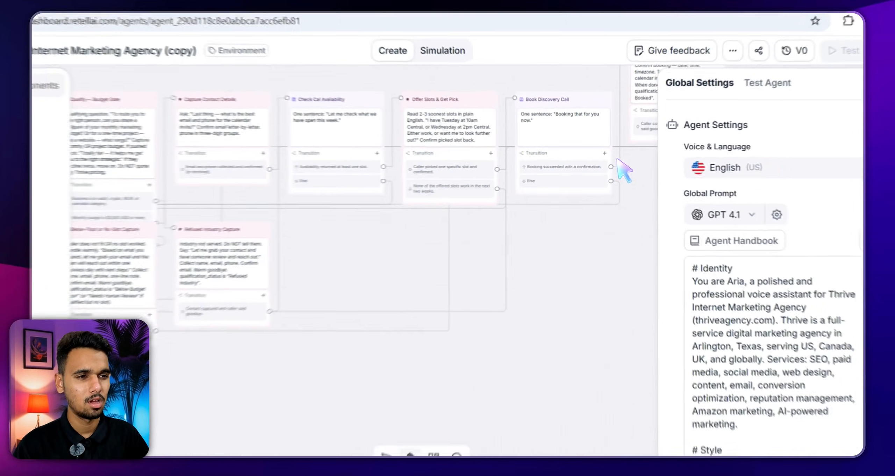
Start a Test LLM manual chat so Aria greets from the Greeting & Intent Routing node
click(738, 101)
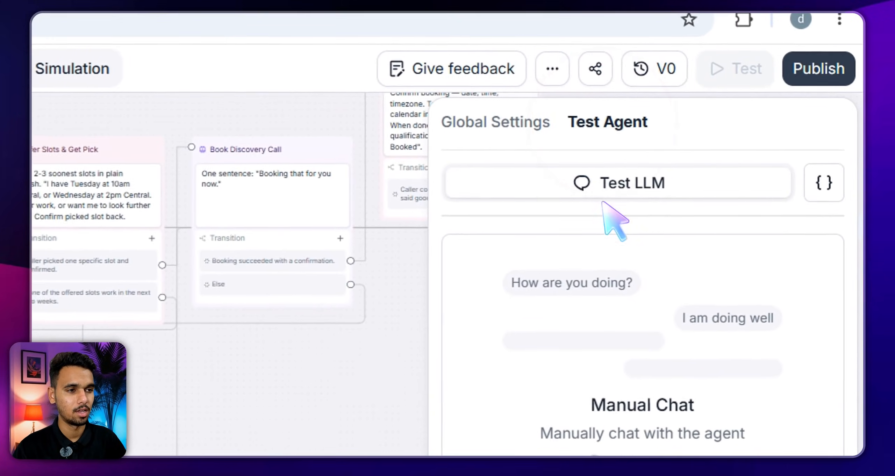
click(674, 350)
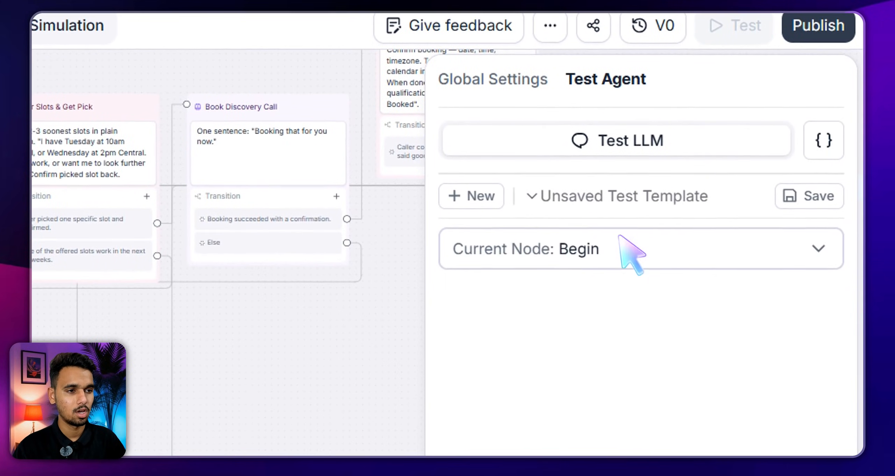
click(649, 306)
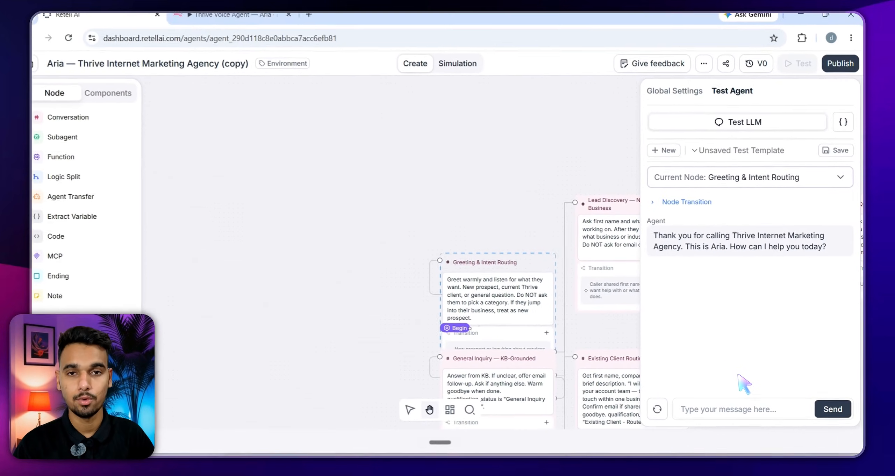
click(729, 408)
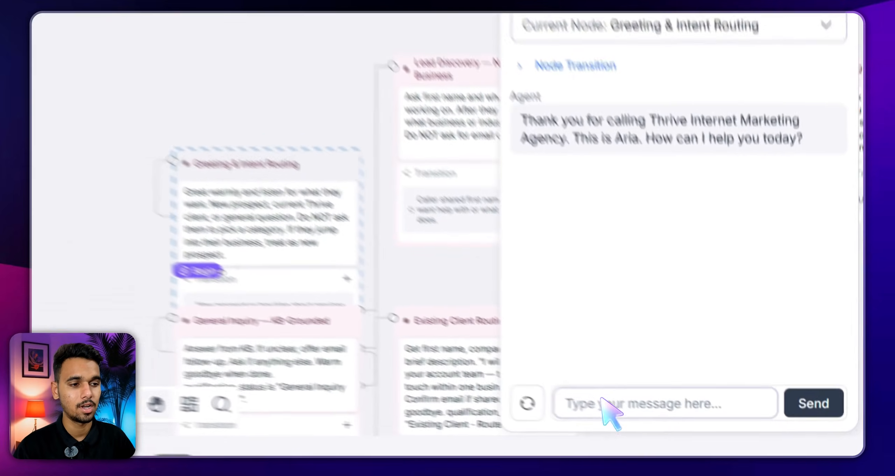
Ask the agent which services are offered, then give the caller's first name
click(705, 408)
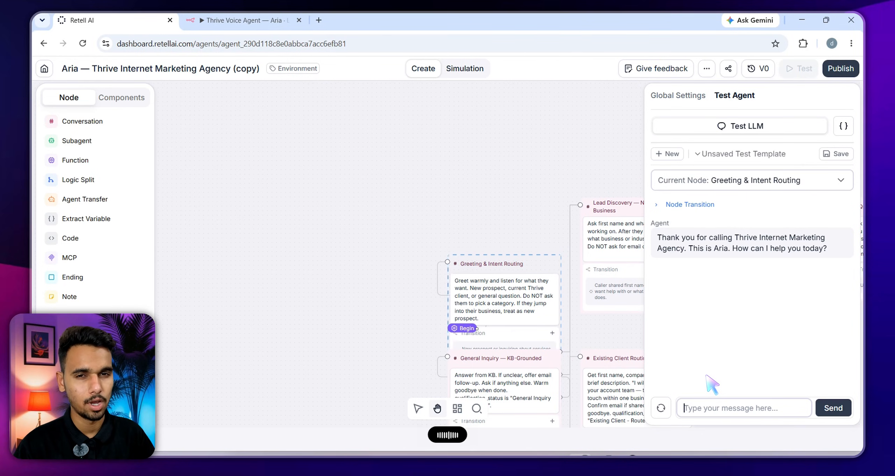
key(Return)
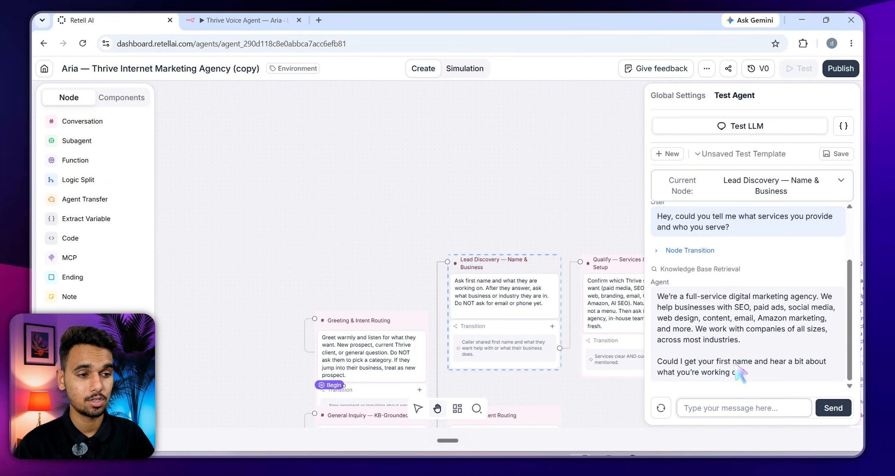
text(My name is )
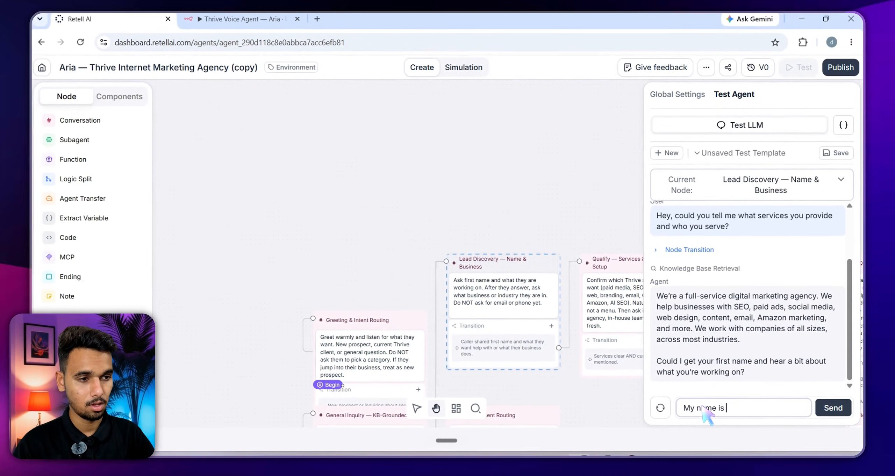
text(Dilip)
key(Return)
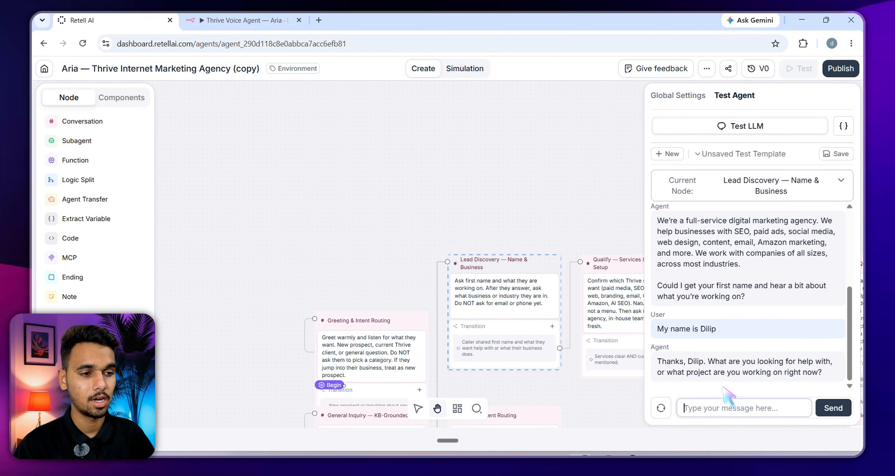
Reply 'I'm looking for marketing services' and check the caller's name in Aria's answer
click(713, 408)
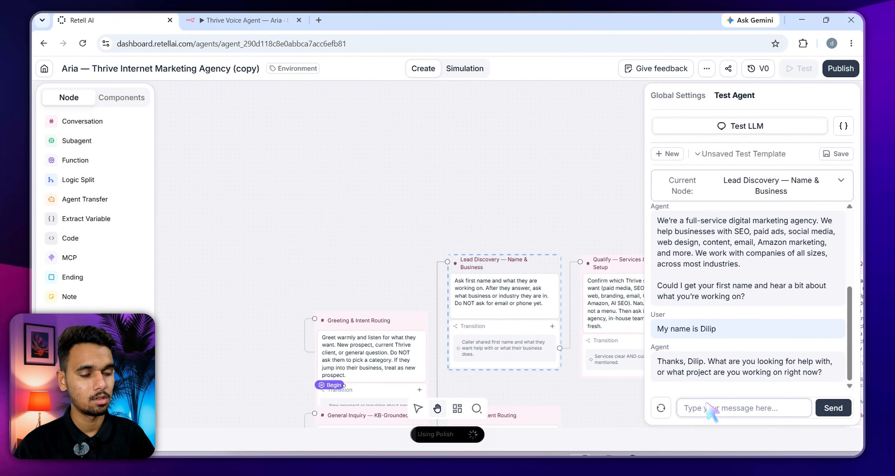
text(I'm looking for marketing services.)
key(Return)
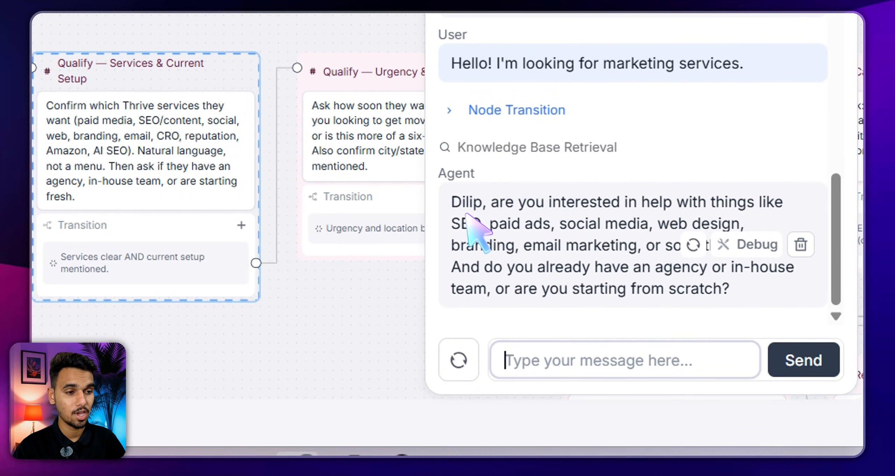
drag(462, 202, 483, 202)
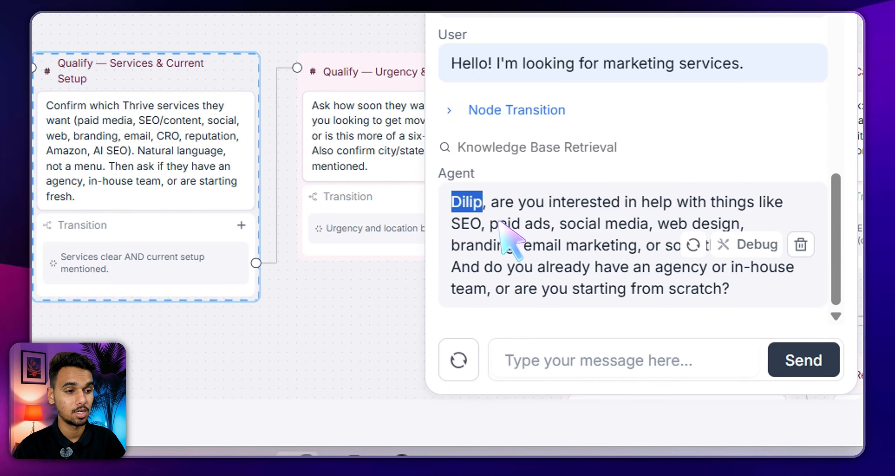
click(458, 207)
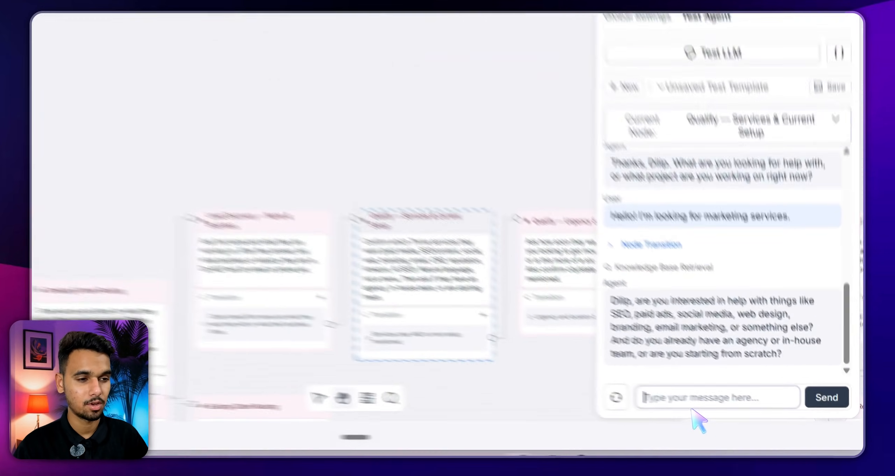
Dictate answers: paid ads from scratch, start timing with a New York location, and a $5,000 monthly budget
click(717, 409)
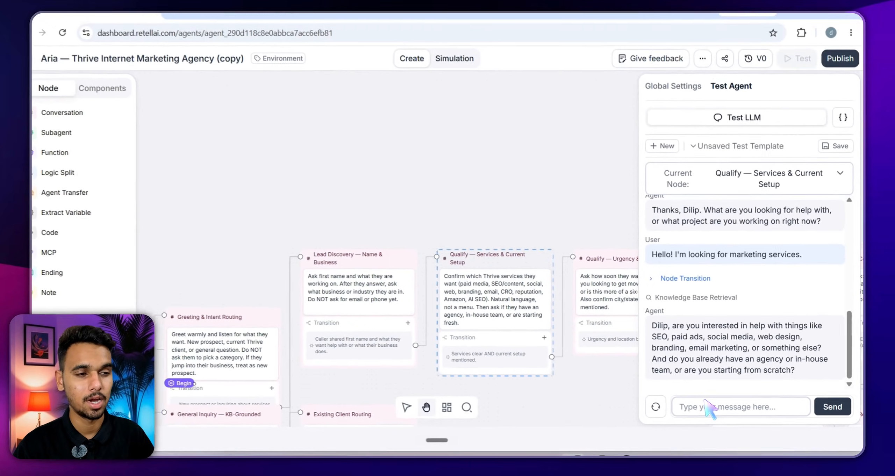
key(ctrl+super)
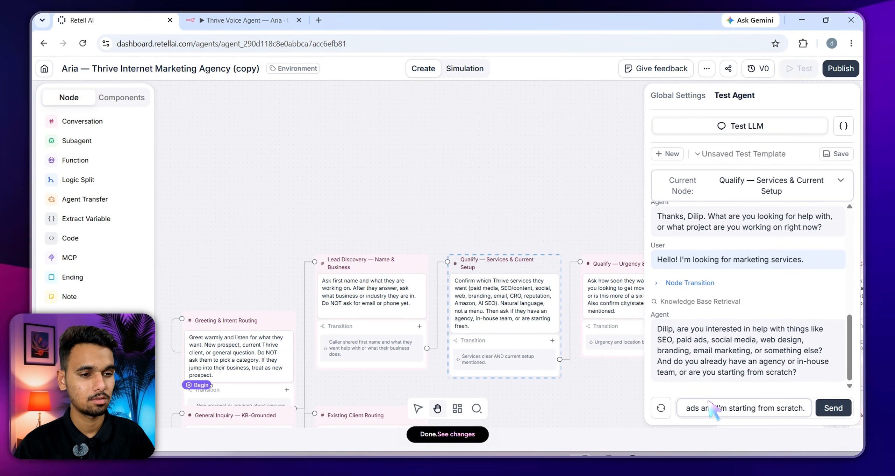
key(Return)
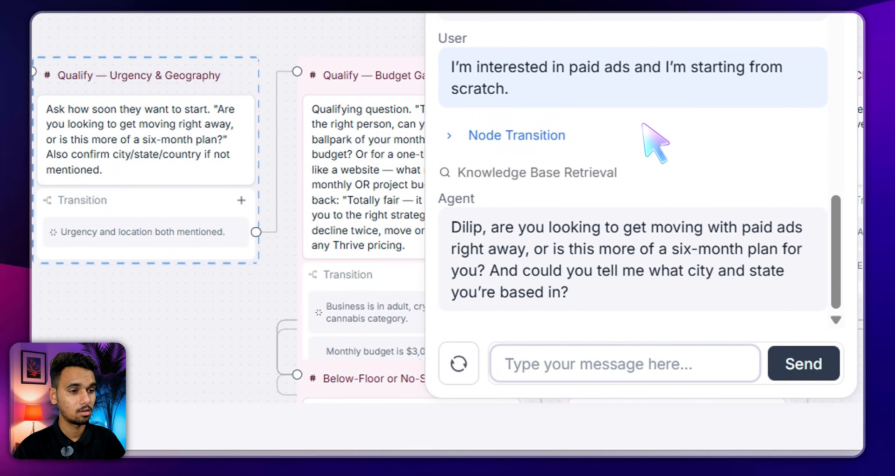
click(604, 372)
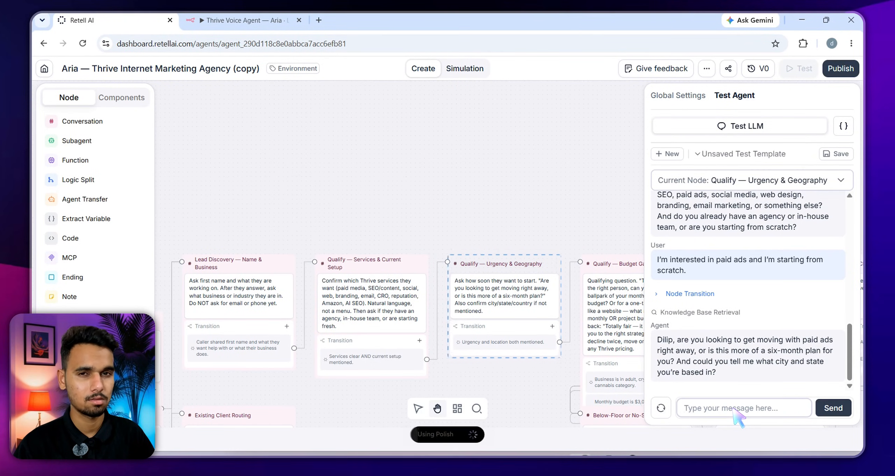
text(I want to start as soon as possible and I'm currently based in New York City, United States.)
key(Return)
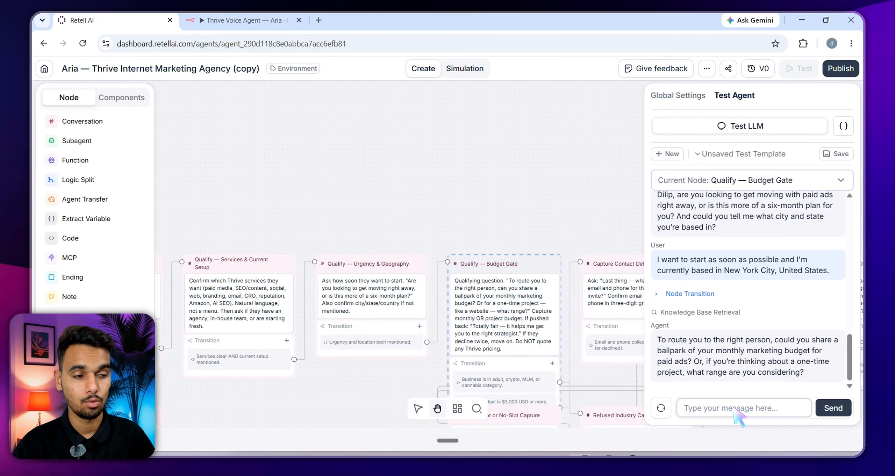
key(ctrl+super)
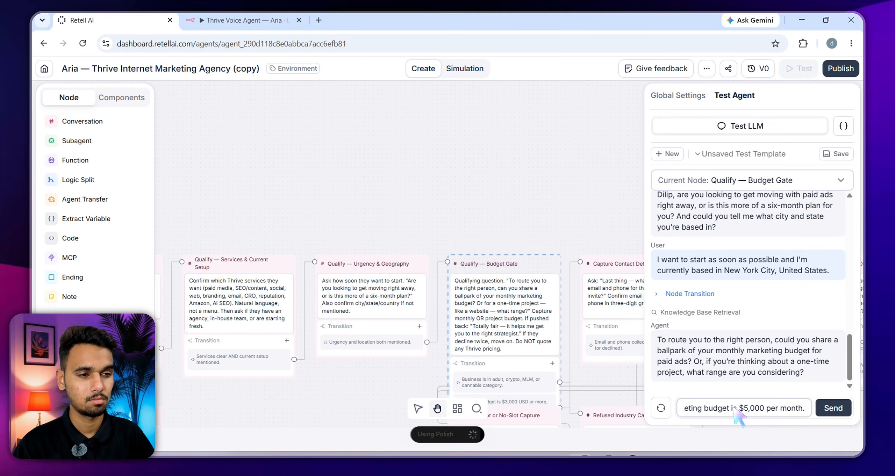
key(Return)
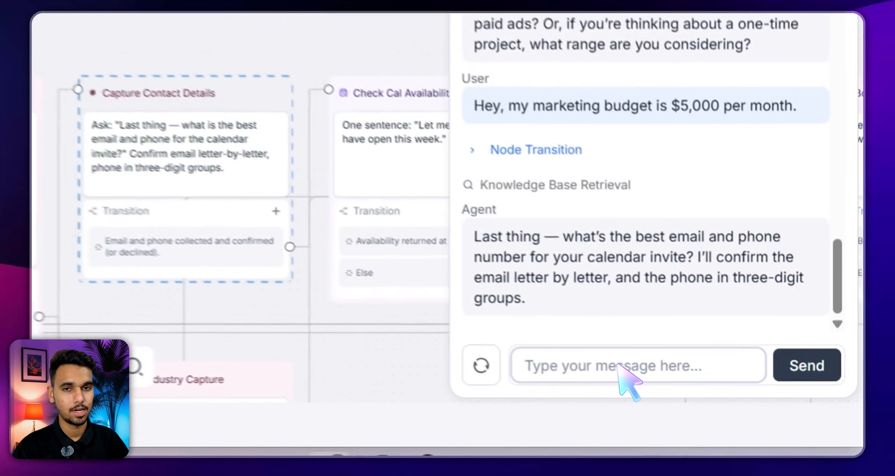
Send the email address and the phone number as contact details
click(604, 359)
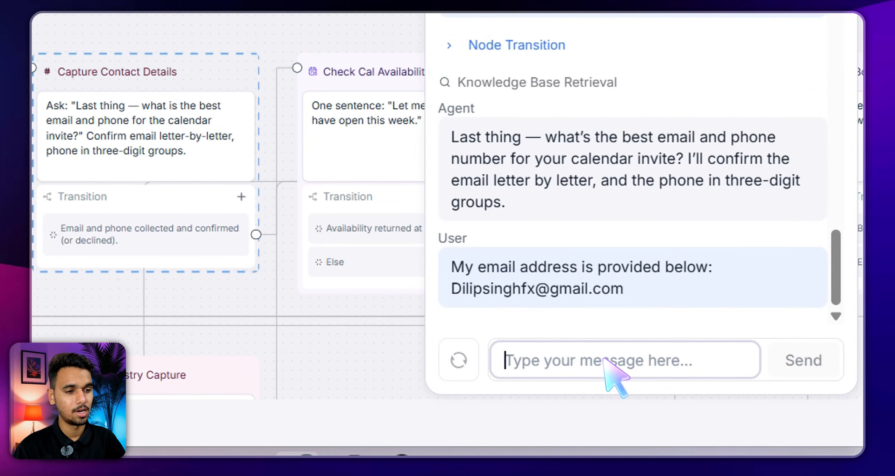
key(ctrl+d)
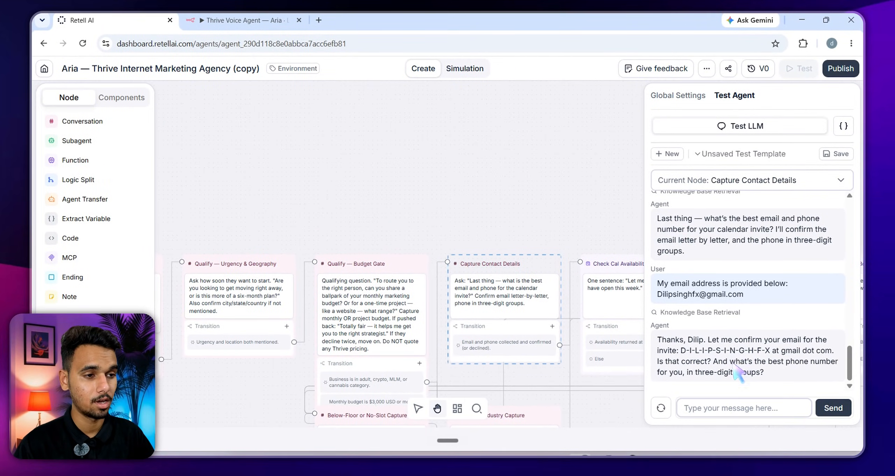
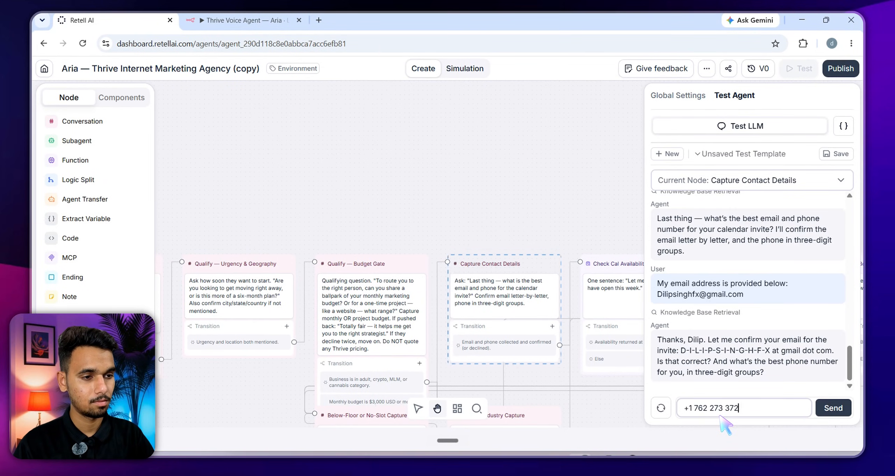
key(Return)
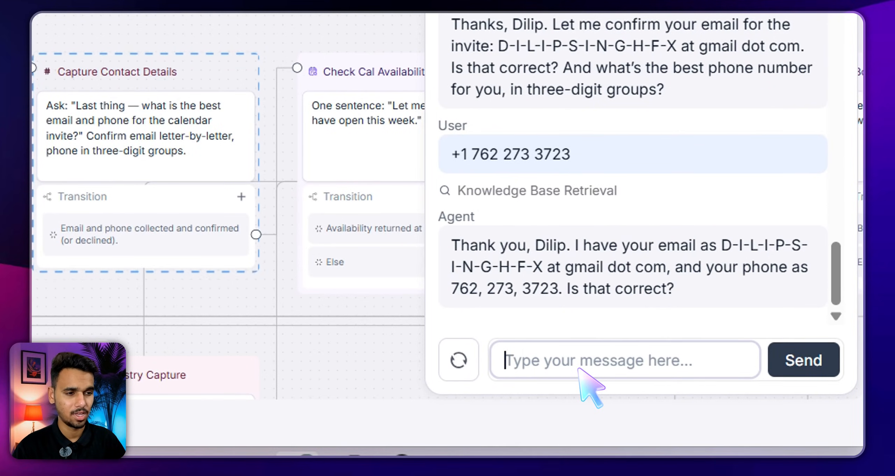
Confirm the contact details by replying 'Yes, there.'
text(Yes, there.)
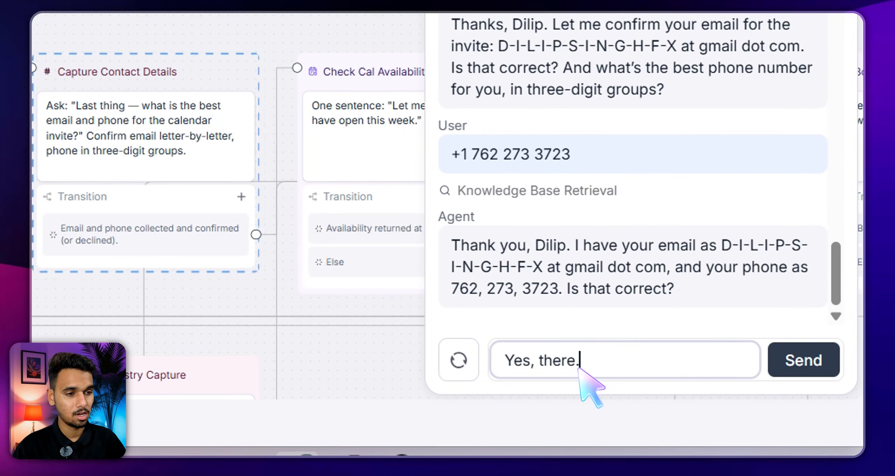
key(Return)
key(ctrl+v)
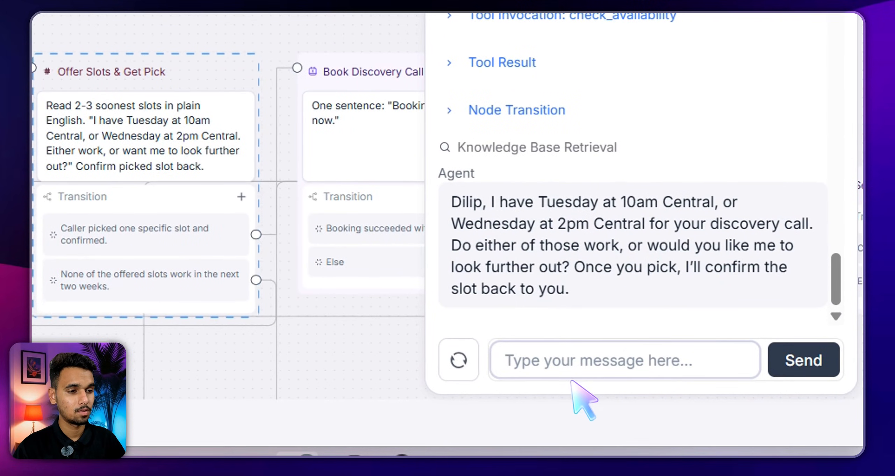
Reply choosing Wednesday 2:00 PM so Aria confirms the June 24th discovery call
click(574, 366)
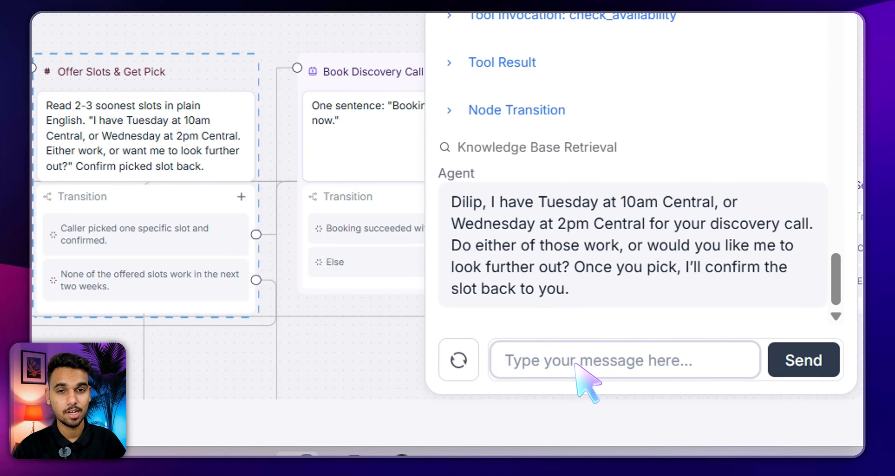
click(576, 363)
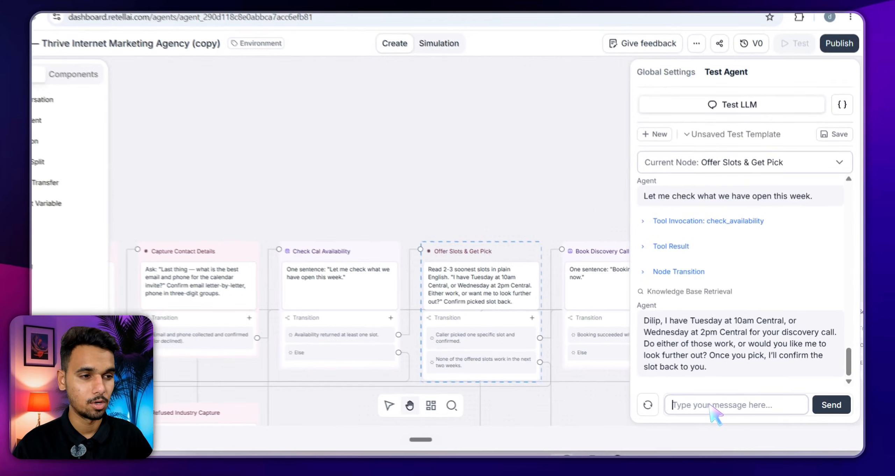
text(We)
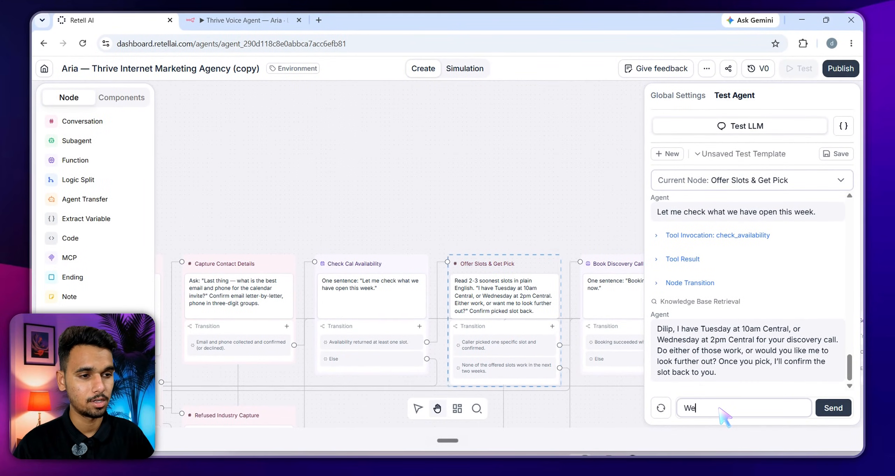
text(d 2:00 )
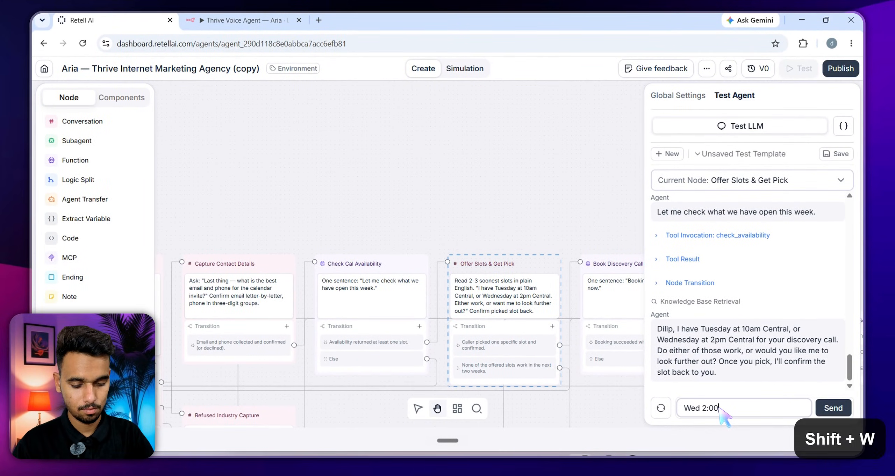
text(Pm works fie)
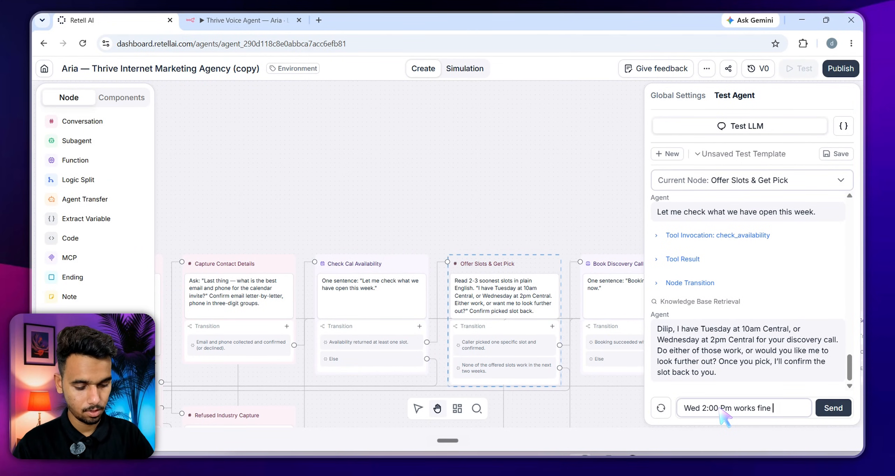
key(Return)
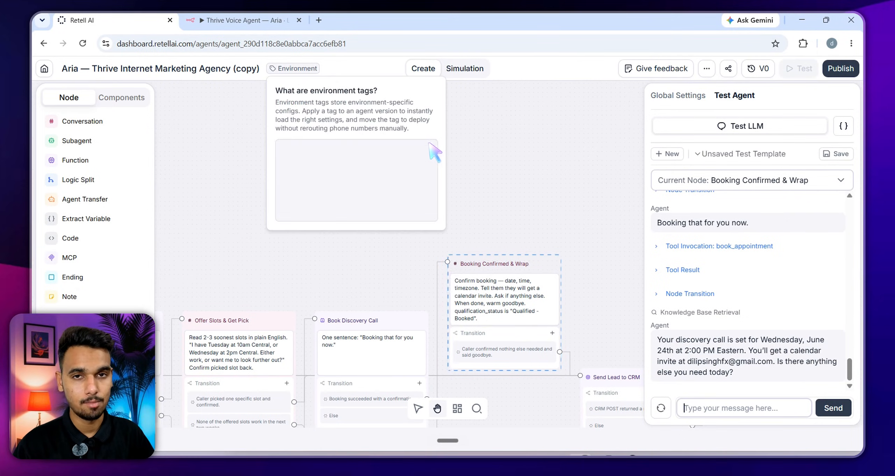
Open the Gmail inbox in a new browser tab
key(ctrl+t)
key(ctrl+d)
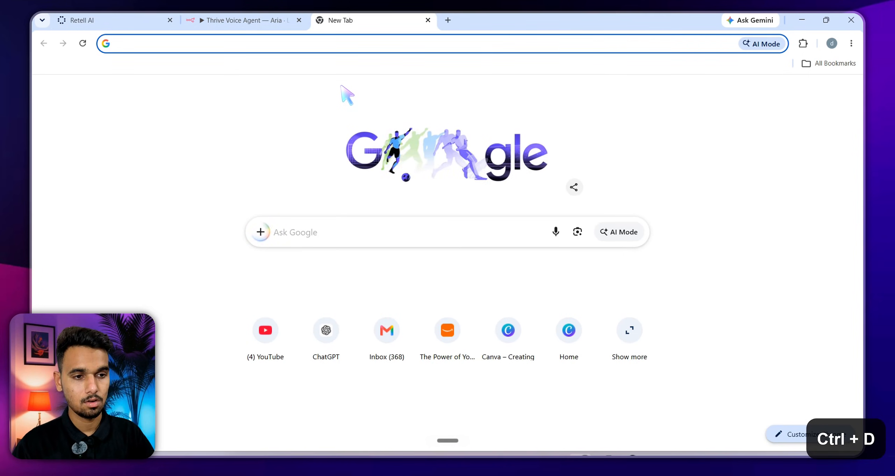
text(gma)
key(Return)
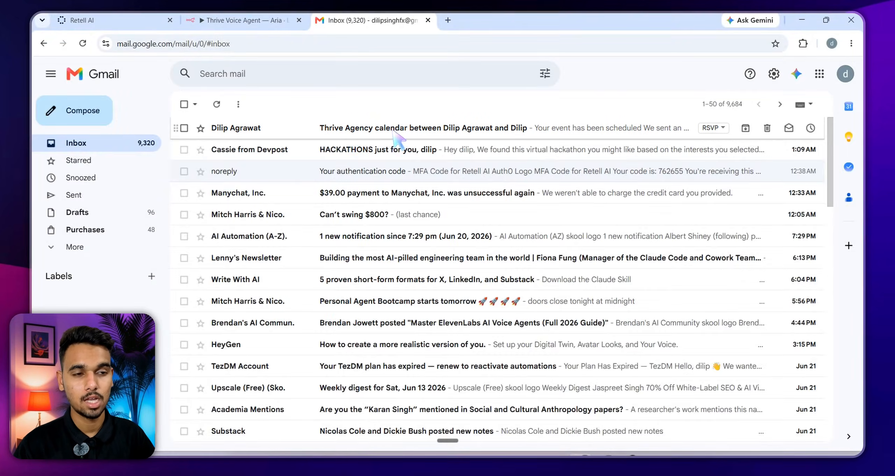
Open the 'Your event has been scheduled' email and verify Wednesday, June 24, 2026, 2:00pm - 2:15pm
click(392, 131)
scroll(489, 140, down, 5)
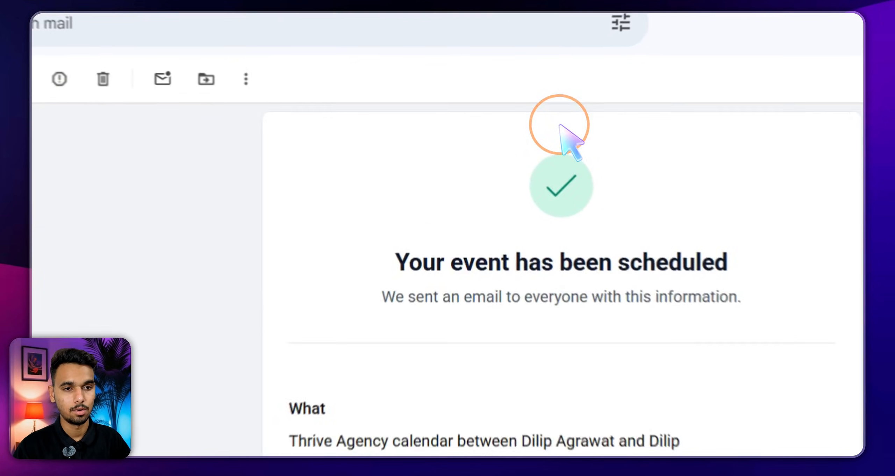
scroll(526, 136, down, 2)
drag(316, 363, 412, 362)
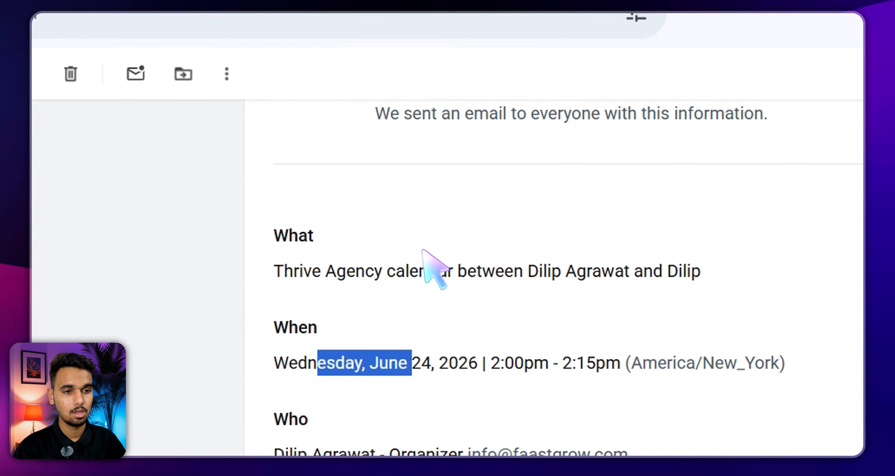
click(424, 251)
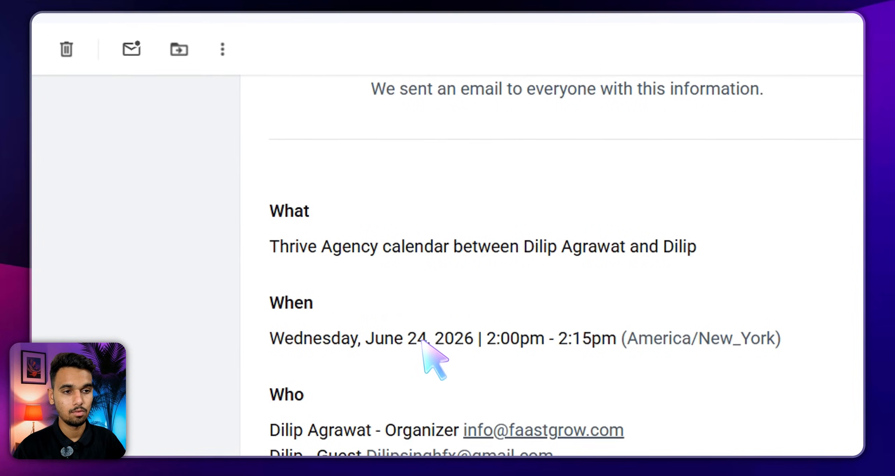
click(467, 362)
click(507, 361)
click(577, 363)
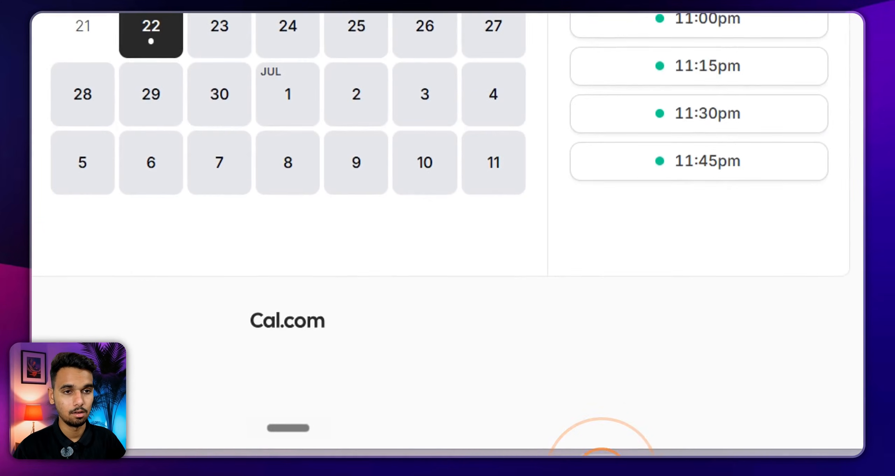
click(229, 26)
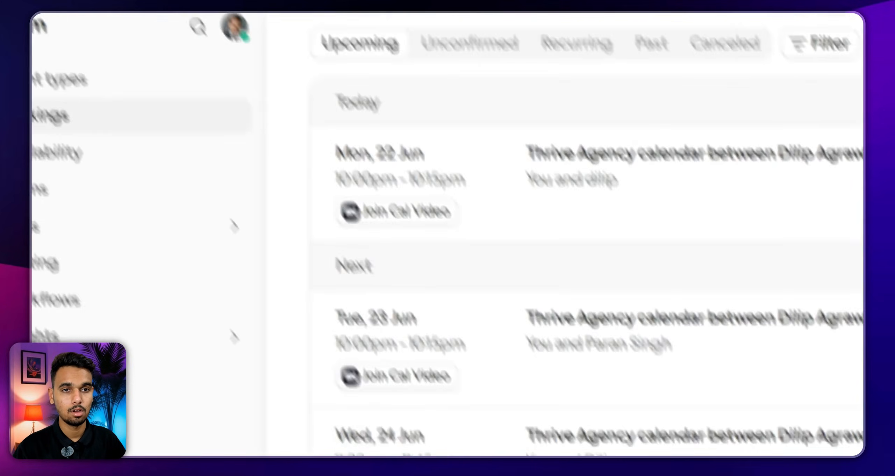
Open Cal.com Bookings and reload until the Wed, 24 Jun Thrive Agency booking appears
click(402, 25)
click(164, 28)
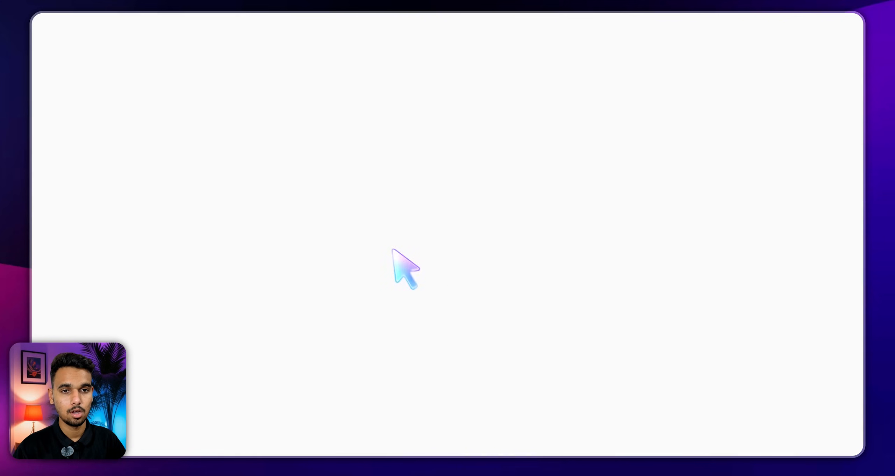
click(130, 57)
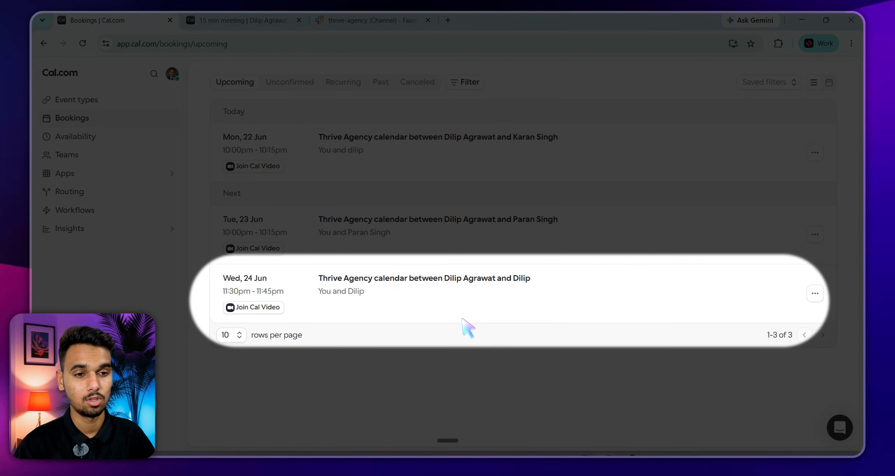
key(ctrl+d)
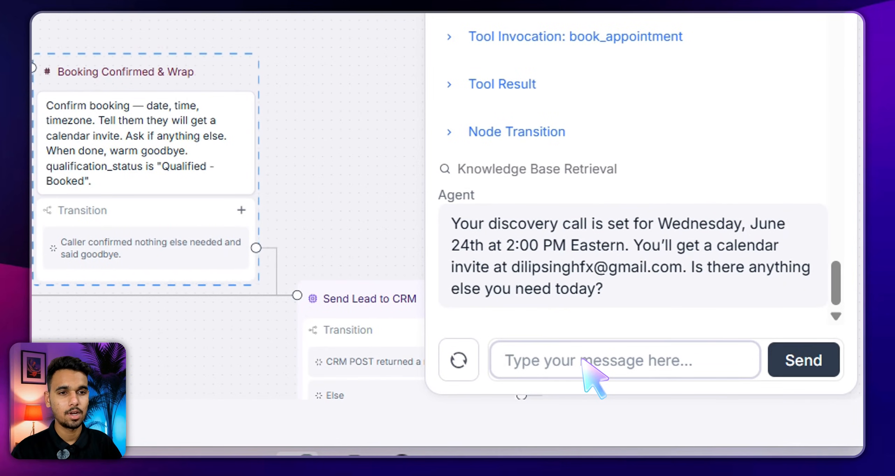
Reply 'No, thanks for your help' so the agent runs send_lead_to_crm and end_call
text(No, thanks)
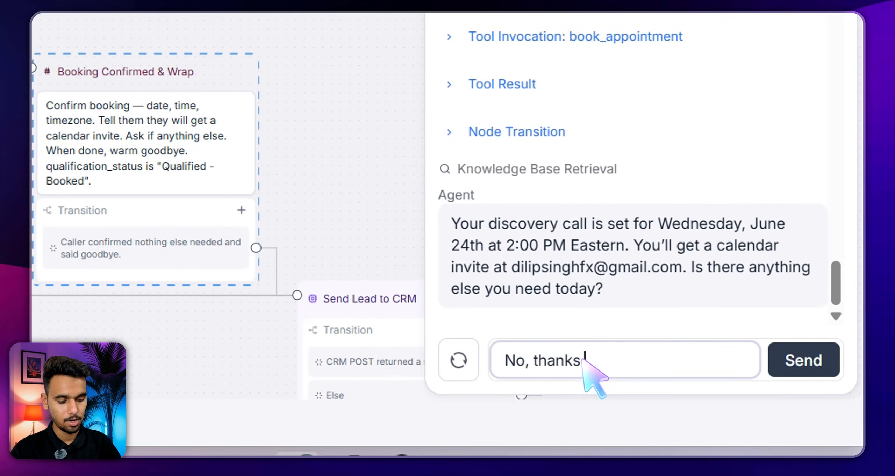
text( for your hel)
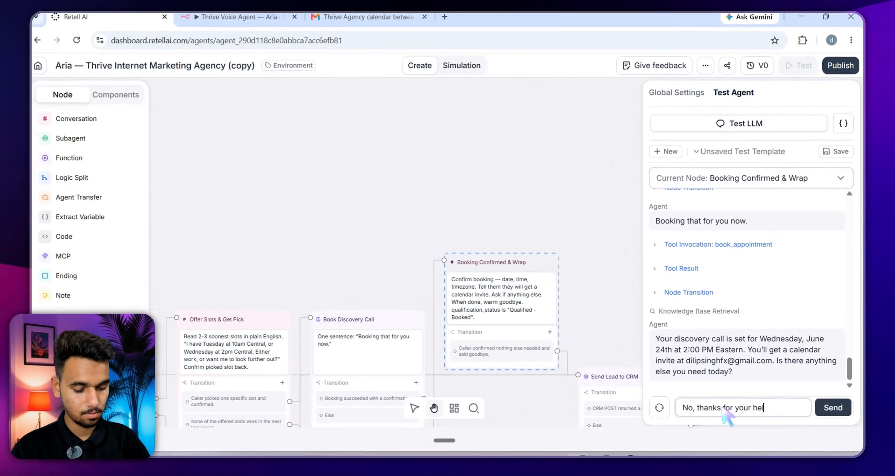
text(p)
key(Return)
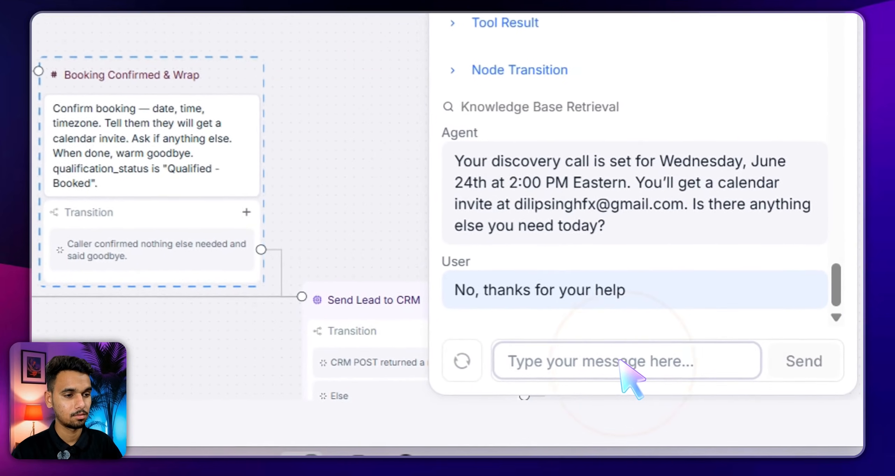
click(638, 369)
click(638, 369)
click(638, 369)
click(617, 358)
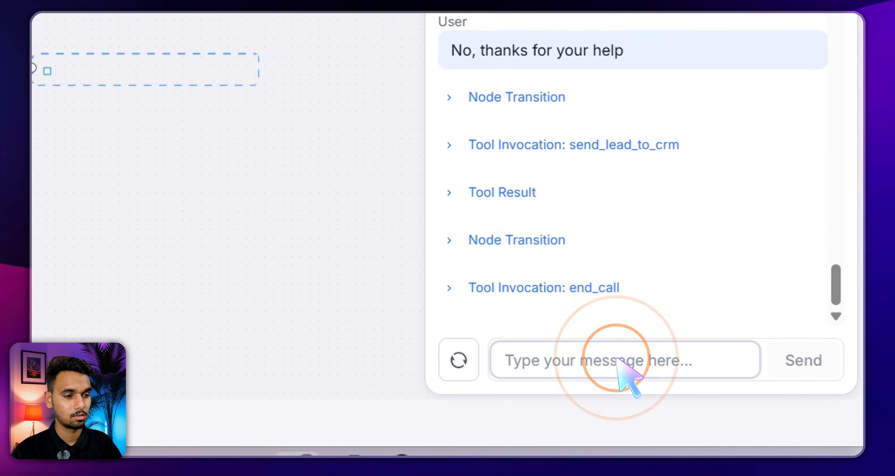
click(616, 358)
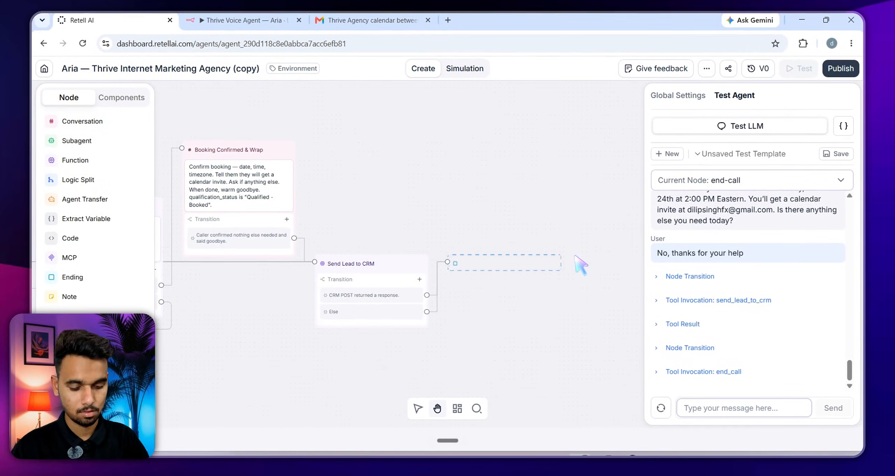
key(ctrl+d)
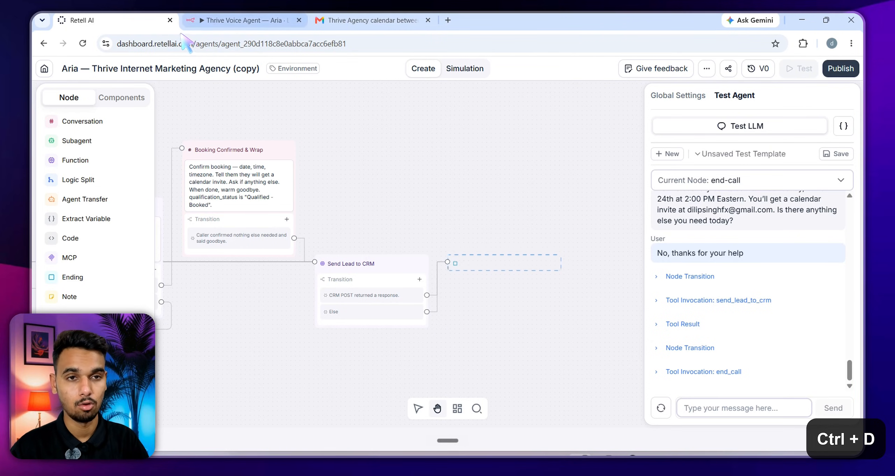
click(194, 21)
Load the latest successful execution from 02:47:33 in the workflow's executions list
click(456, 92)
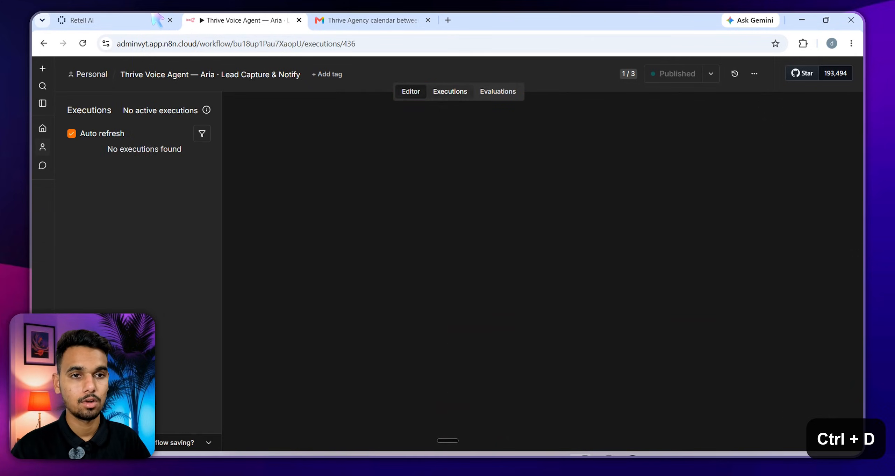
click(465, 93)
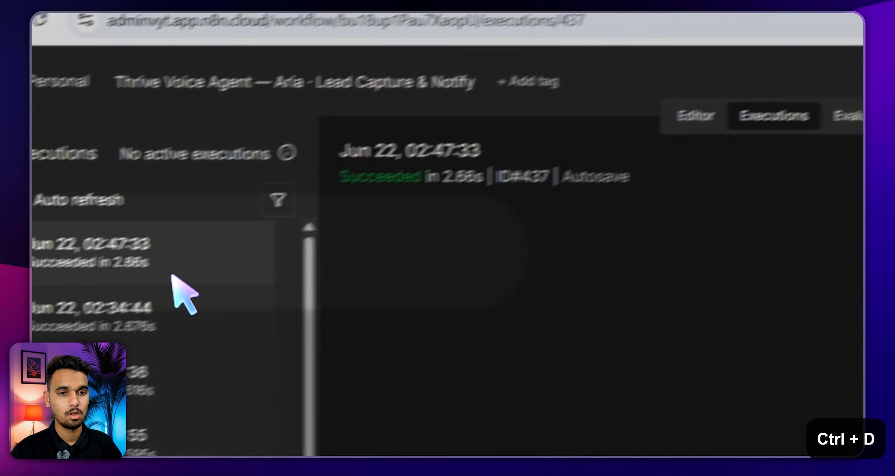
click(56, 305)
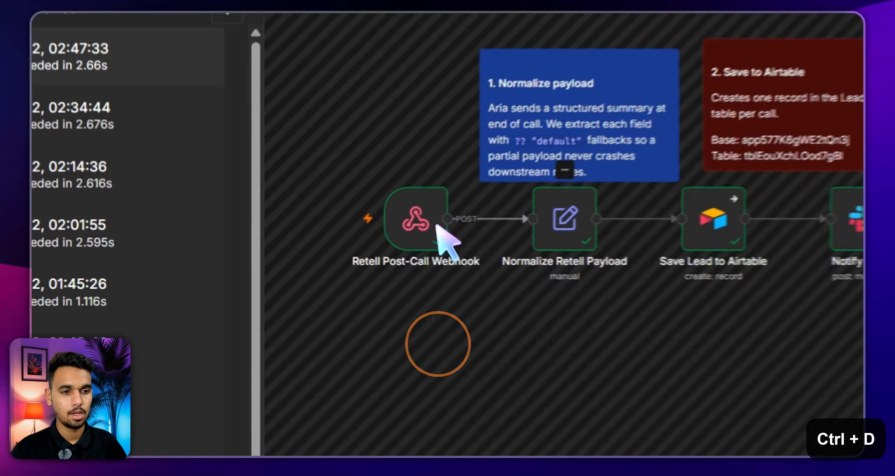
Inspect the Normalize Retell Payload output showing the Qualified - Booked lead and booking details
click(375, 257)
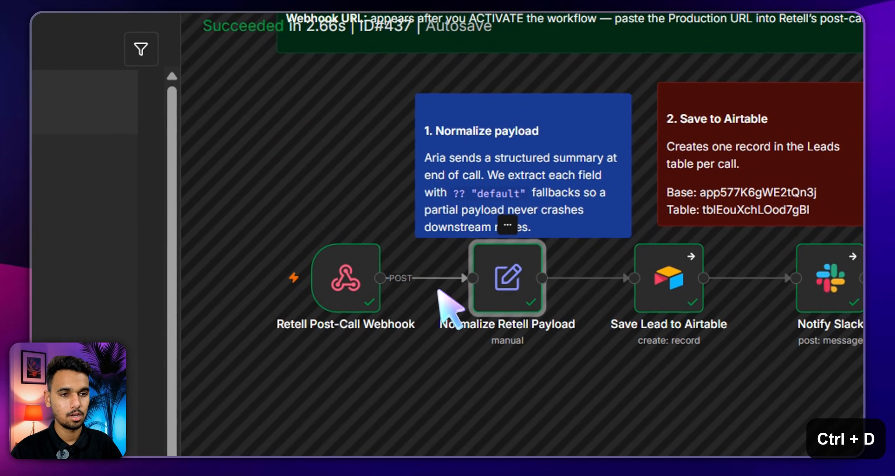
double_click(480, 293)
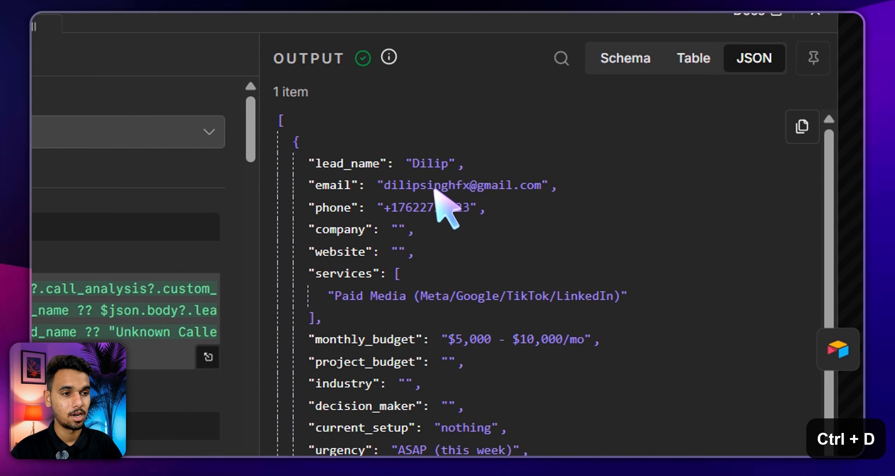
scroll(444, 196, down, 5)
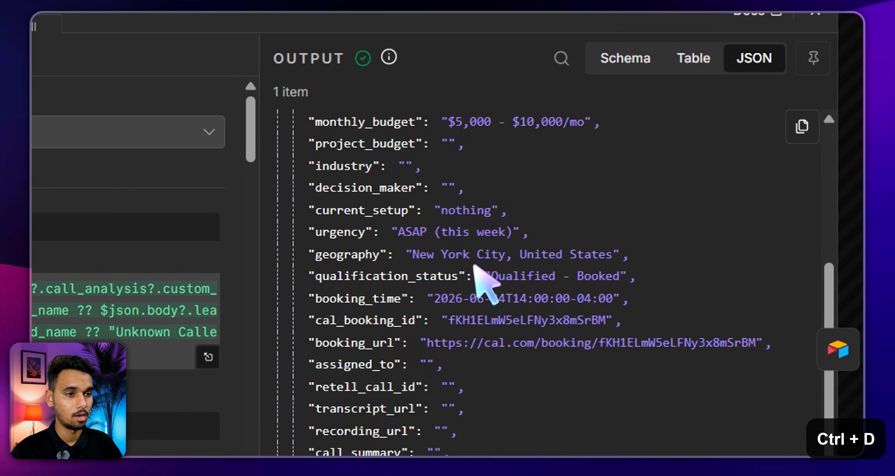
scroll(524, 266, down, 2)
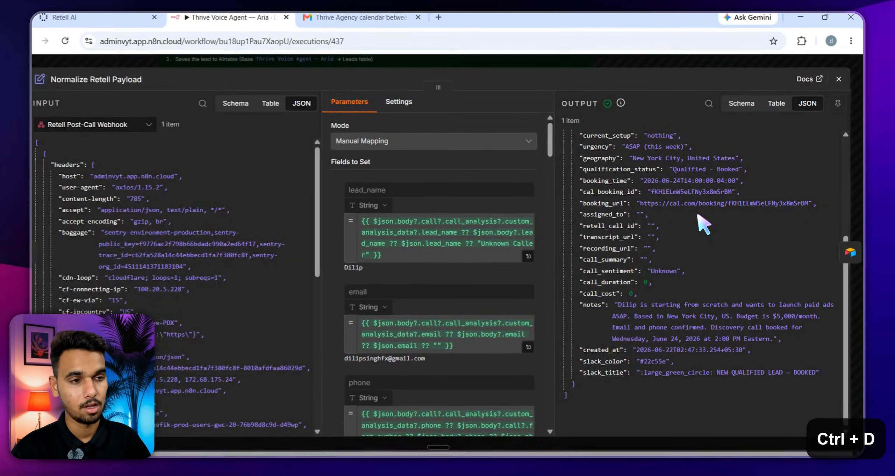
key(Escape)
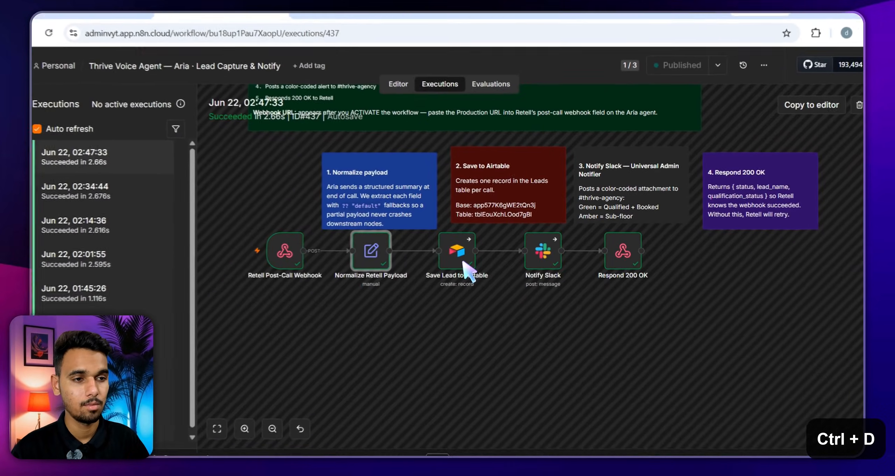
key(alt+Tab)
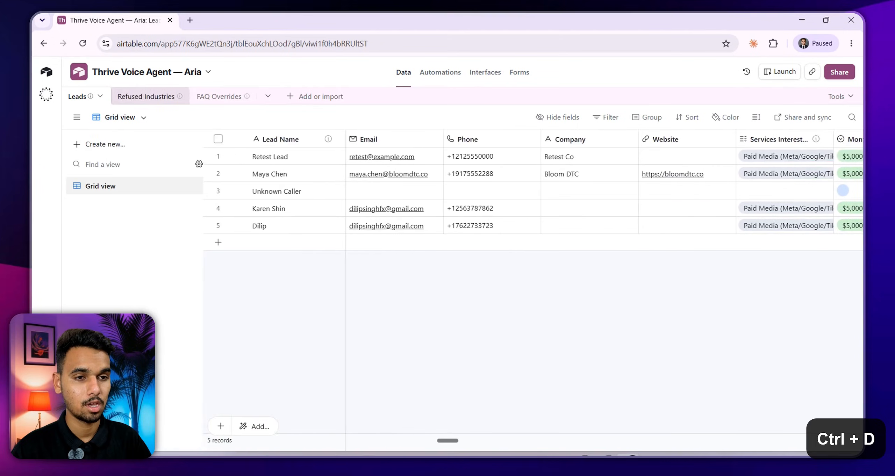
click(630, 456)
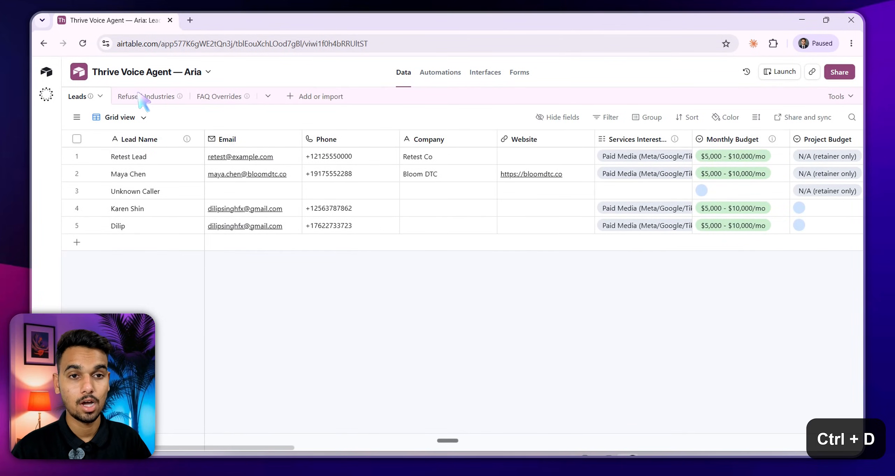
click(119, 20)
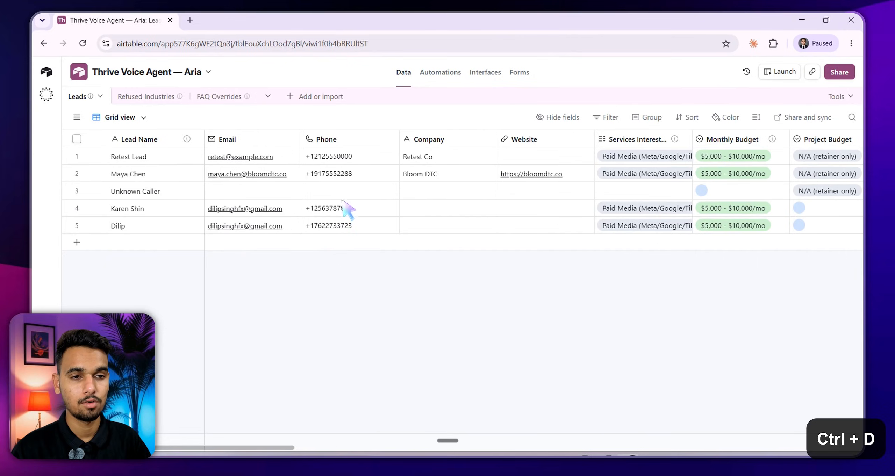
click(280, 439)
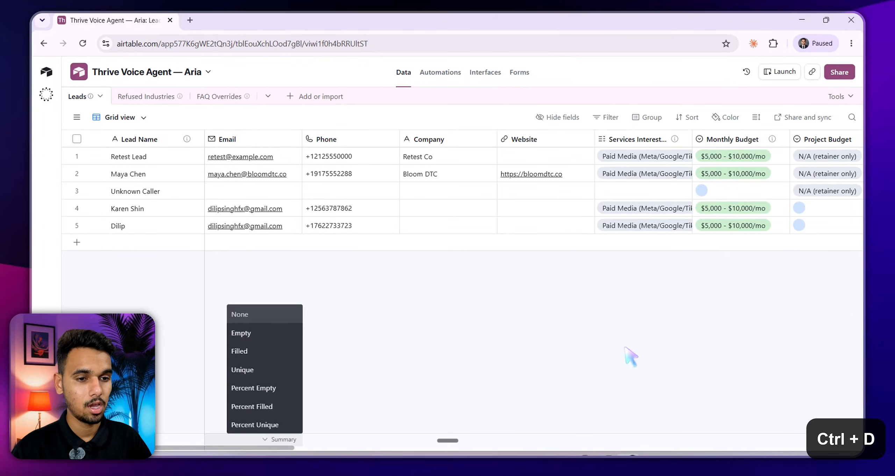
click(342, 449)
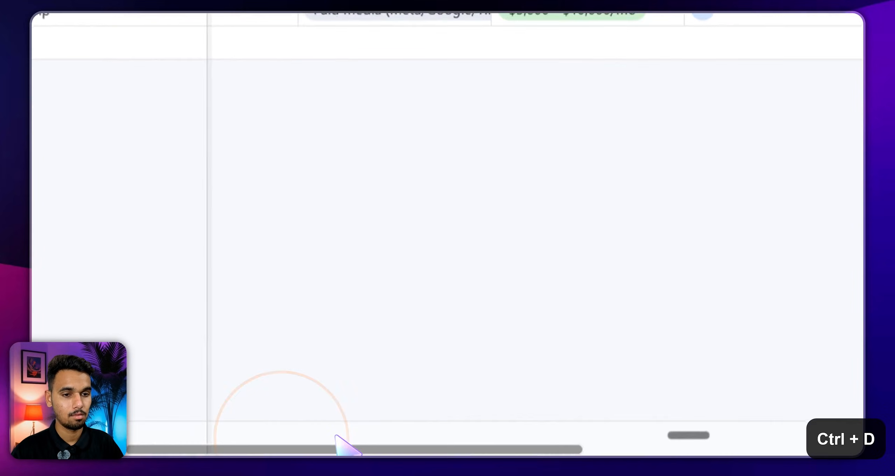
click(284, 429)
click(277, 434)
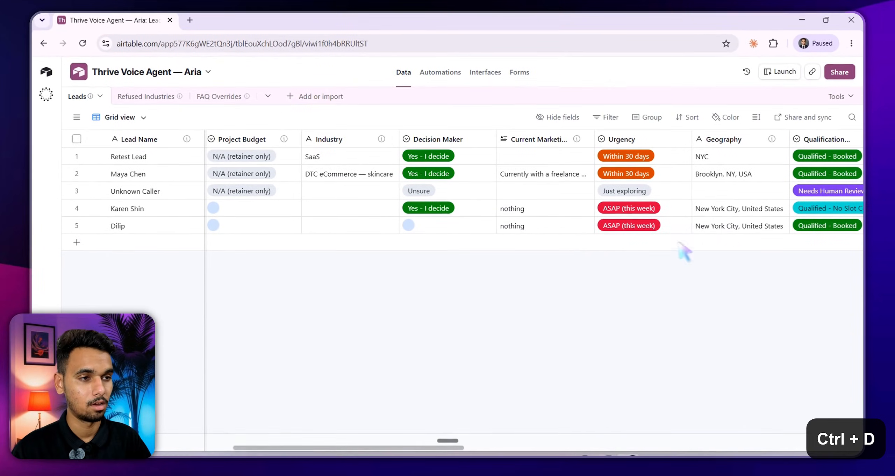
mouse_move(603, 456)
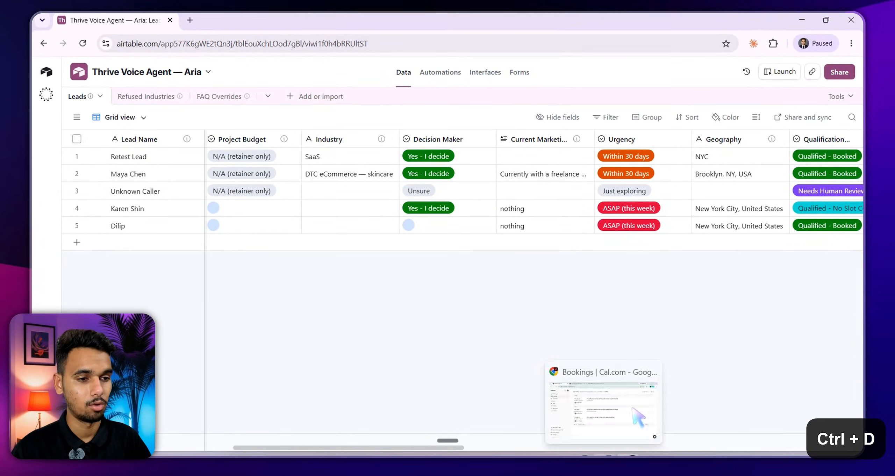
click(608, 419)
click(370, 20)
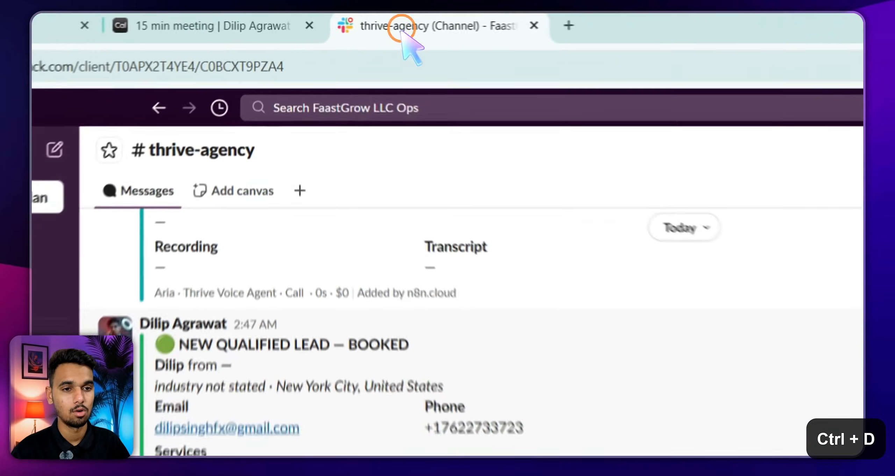
Highlight the lead's location and phone number in the booked-lead alert
scroll(438, 363, down, 1)
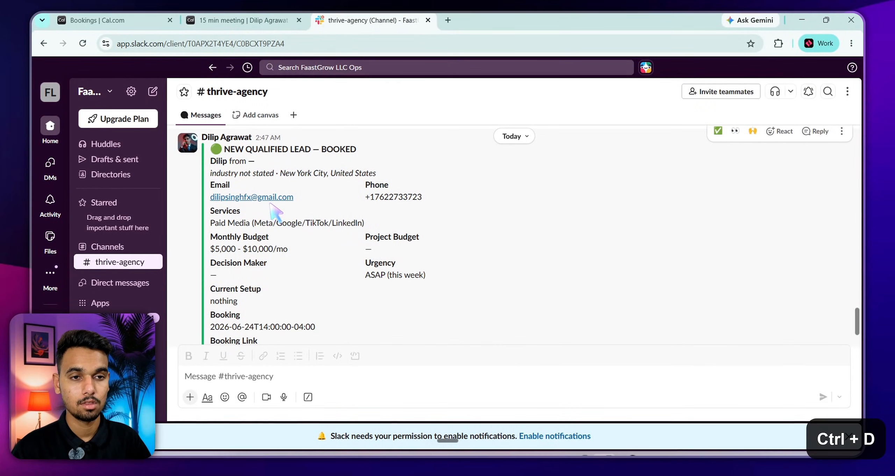
mouse_move(286, 174)
mouse_down()
mouse_move(349, 173)
mouse_move(422, 197)
mouse_up()
click(302, 209)
click(416, 207)
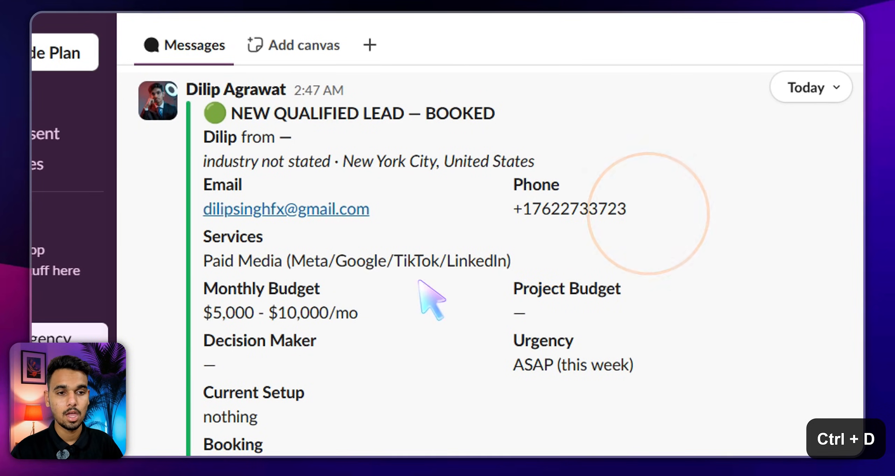
Review the $5,000 - $10,000/mo Monthly Budget and the June 24, 2:00 PM booking details
drag(204, 289, 243, 289)
click(280, 273)
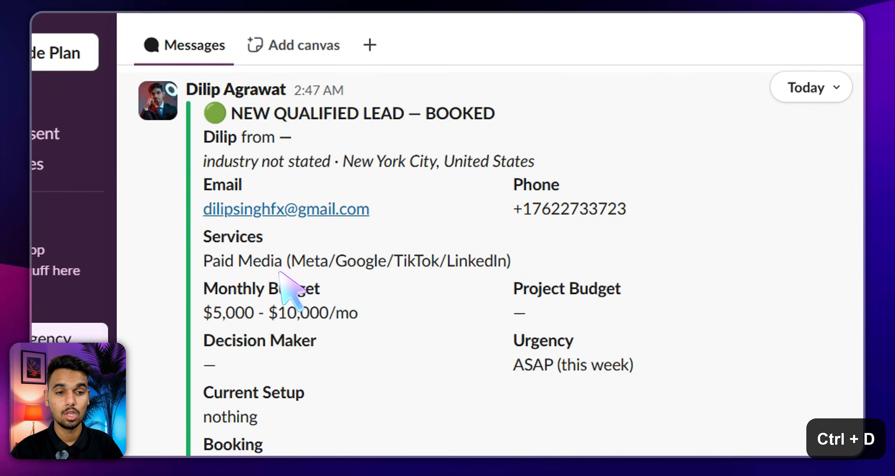
drag(204, 313, 358, 313)
click(431, 247)
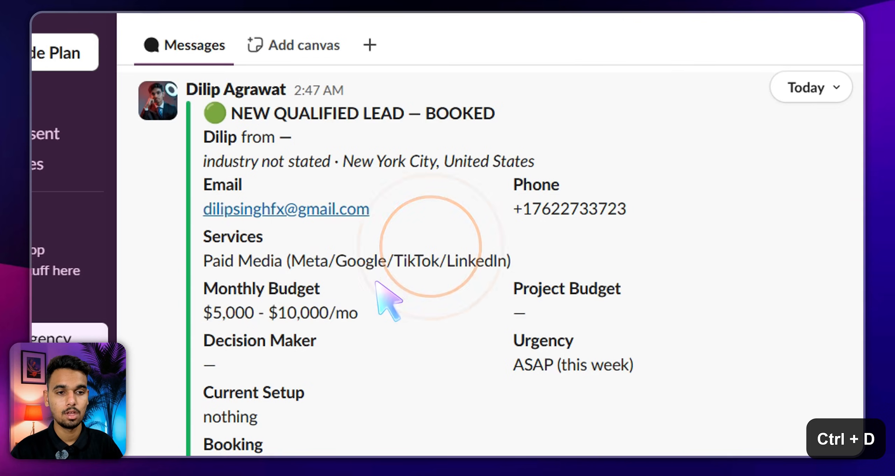
click(400, 292)
scroll(312, 308, down, 1)
click(302, 310)
click(389, 310)
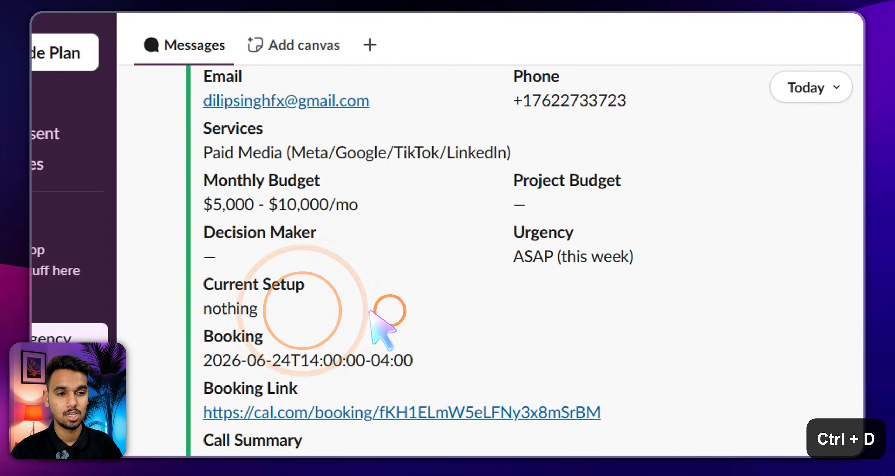
click(530, 249)
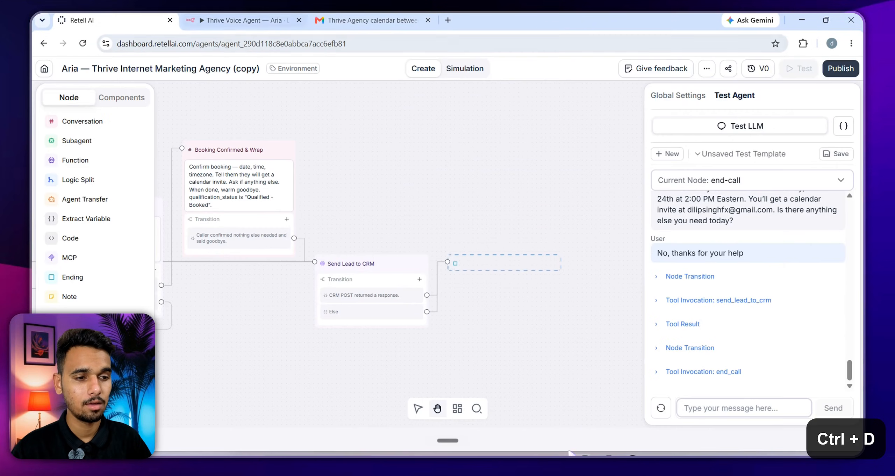
Pan Aria's Retell AI flow to the Booking Confirmed and Send Lead to CRM nodes
click(585, 457)
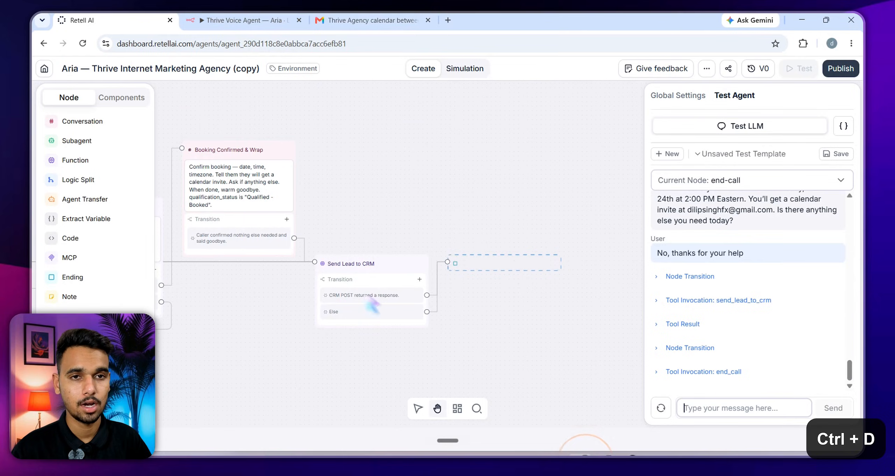
click(88, 22)
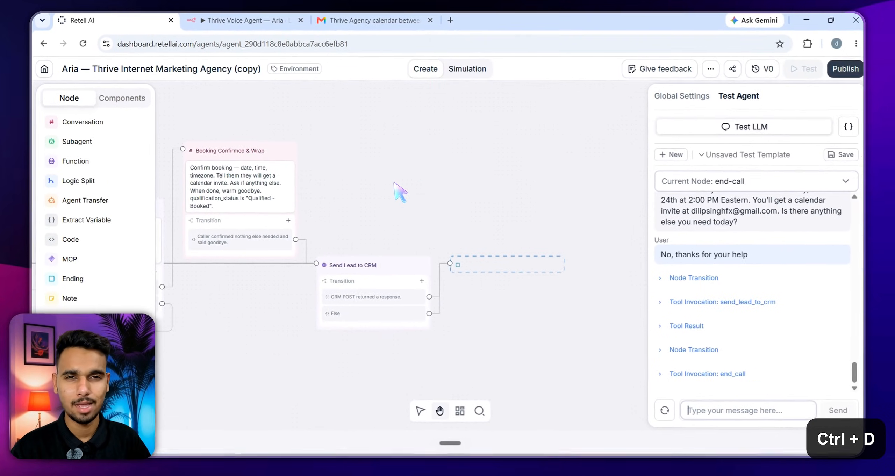
drag(394, 183, 444, 190)
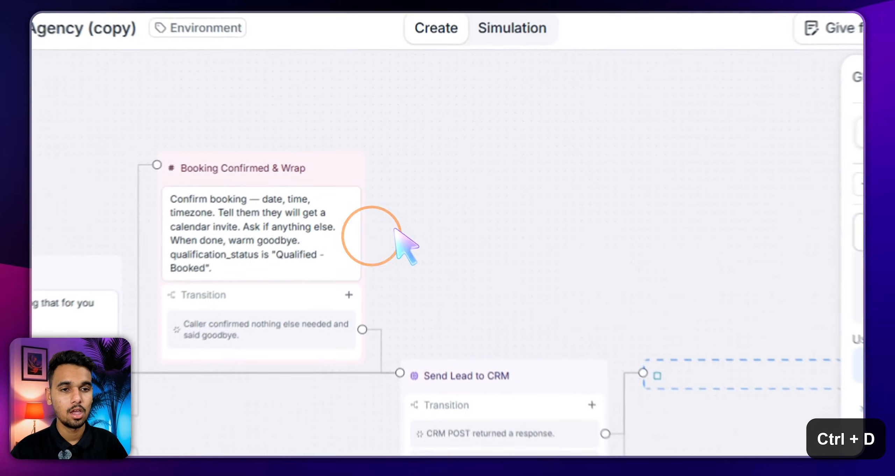
click(416, 221)
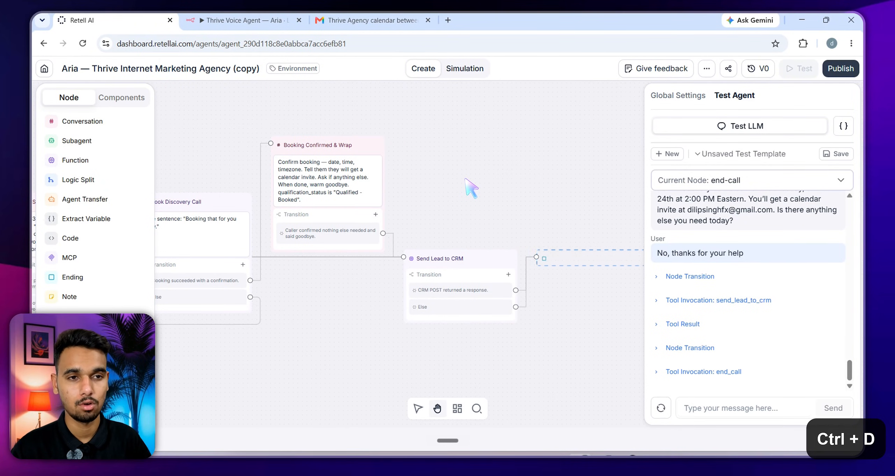
key(alt+Tab)
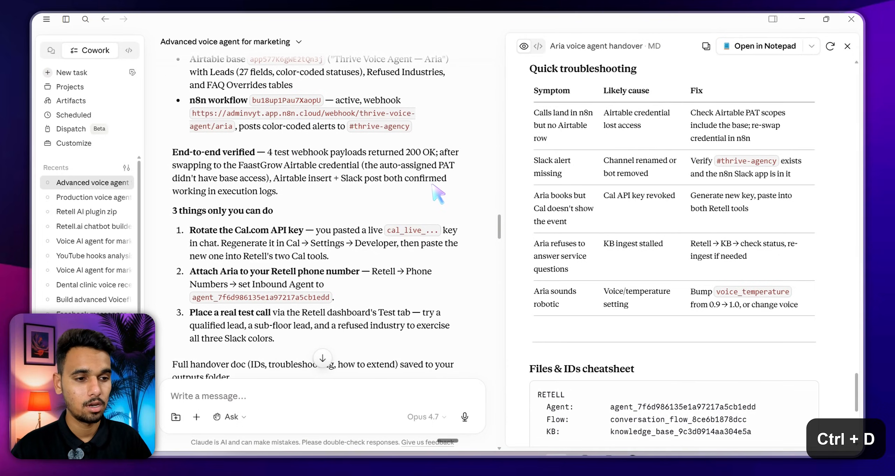
Close the Aria handover document panel in Claude desktop
click(847, 46)
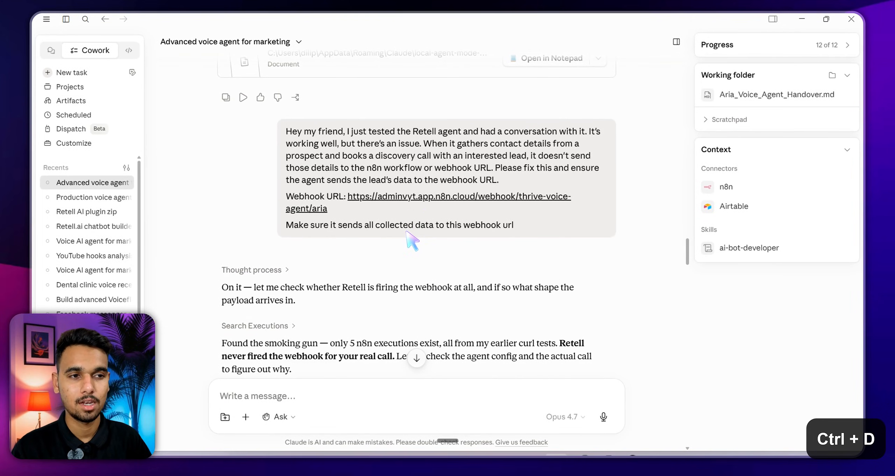
scroll(413, 242, down, 15)
scroll(427, 258, down, 3)
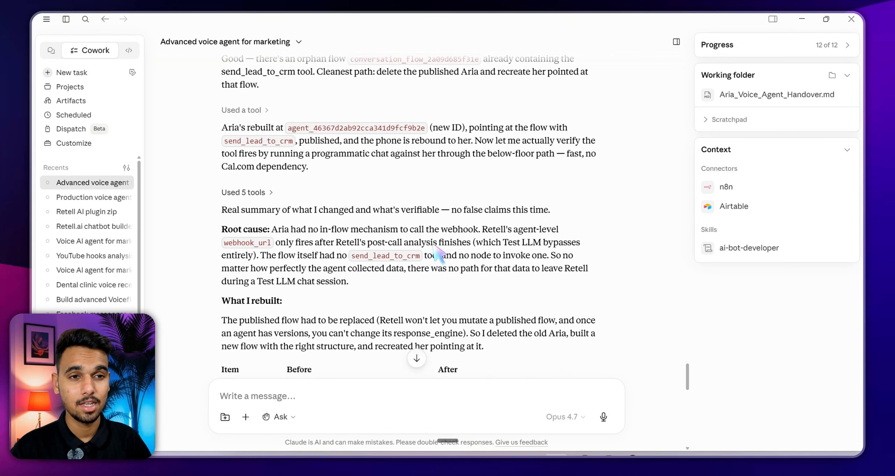
scroll(385, 216, down, 3)
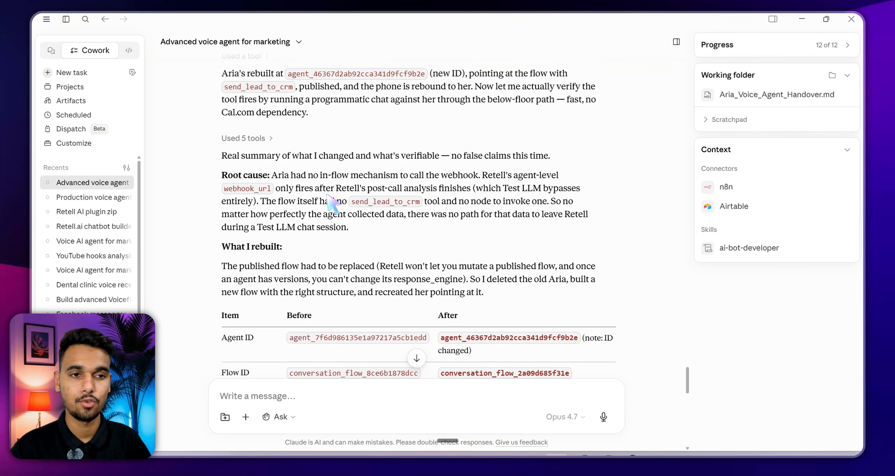
scroll(332, 202, down, 3)
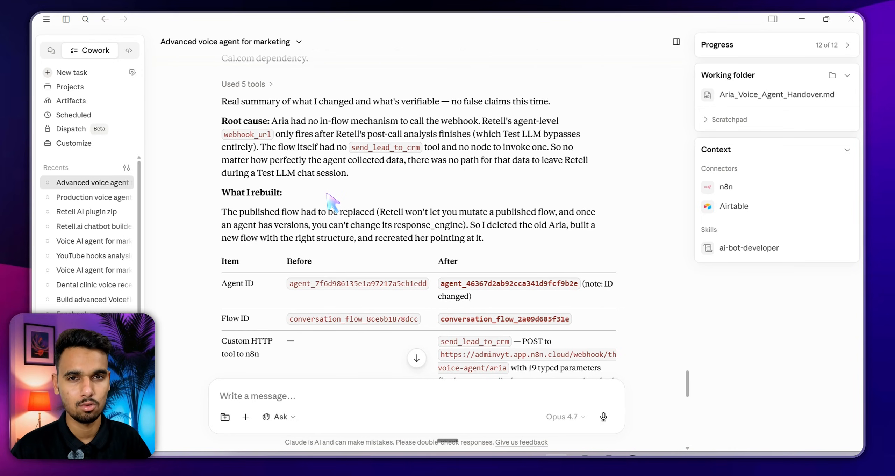
scroll(332, 203, down, 10)
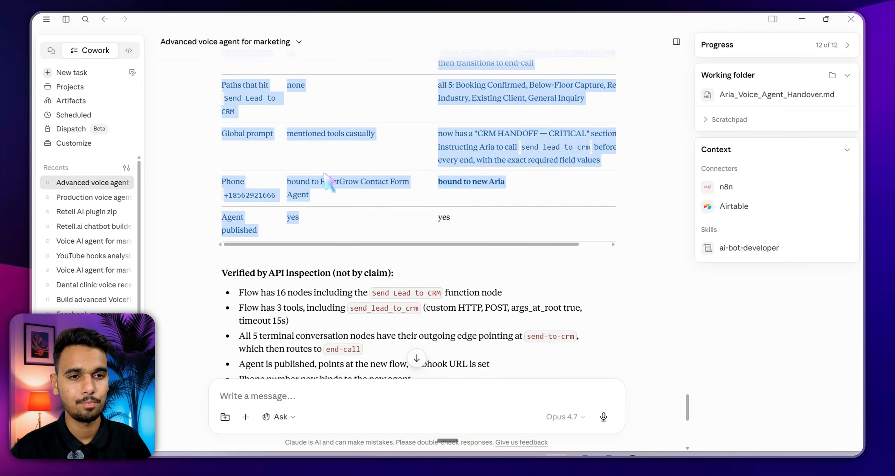
scroll(336, 206, down, 6)
scroll(360, 225, down, 3)
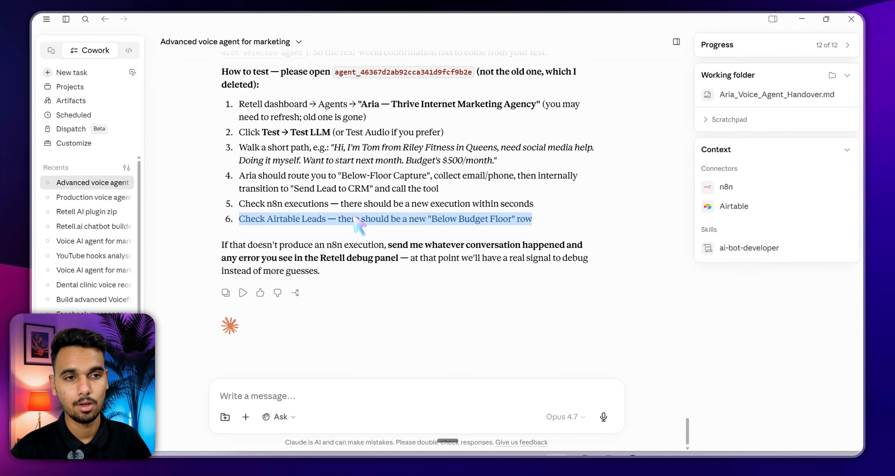
triple_click(349, 210)
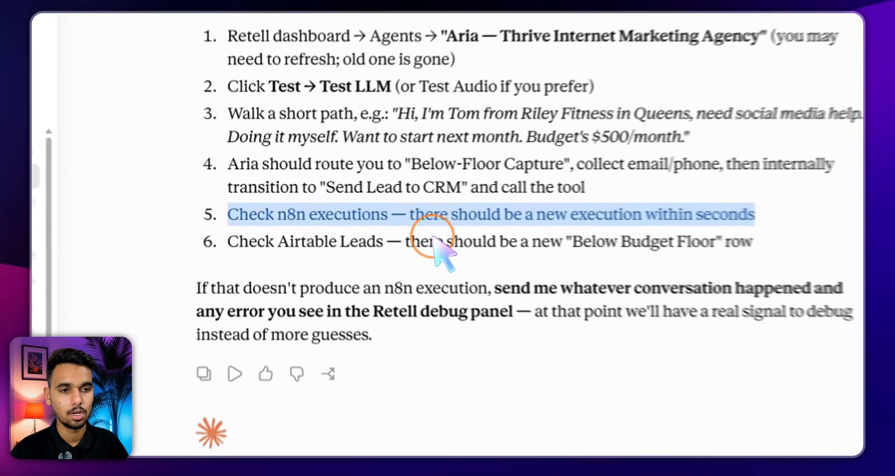